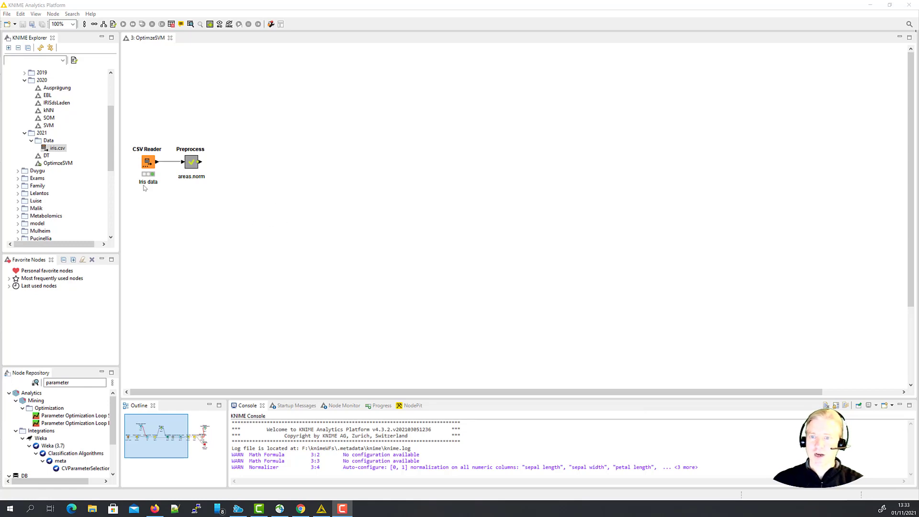
- Review the CSV Reader's settings and data preview for iris.csv, leaving them as they are
double_click(149, 165)
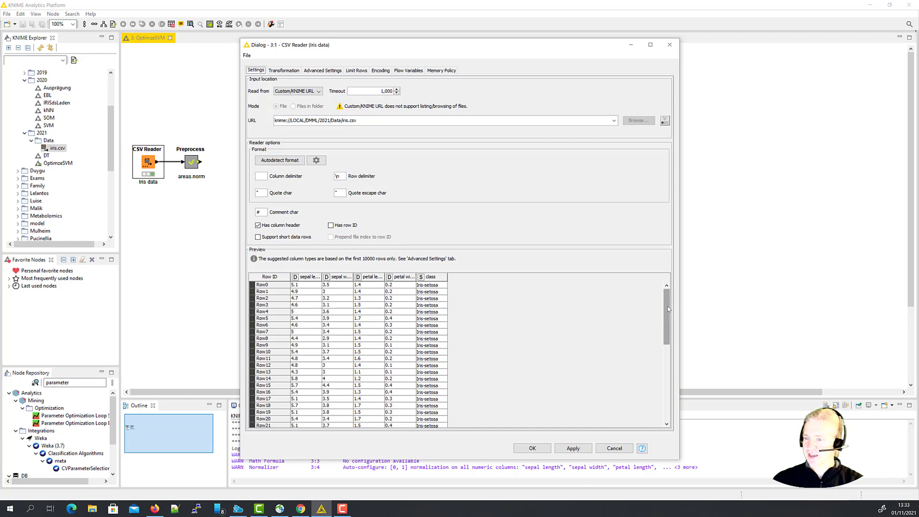
left_click_drag(668, 306, 572, 300)
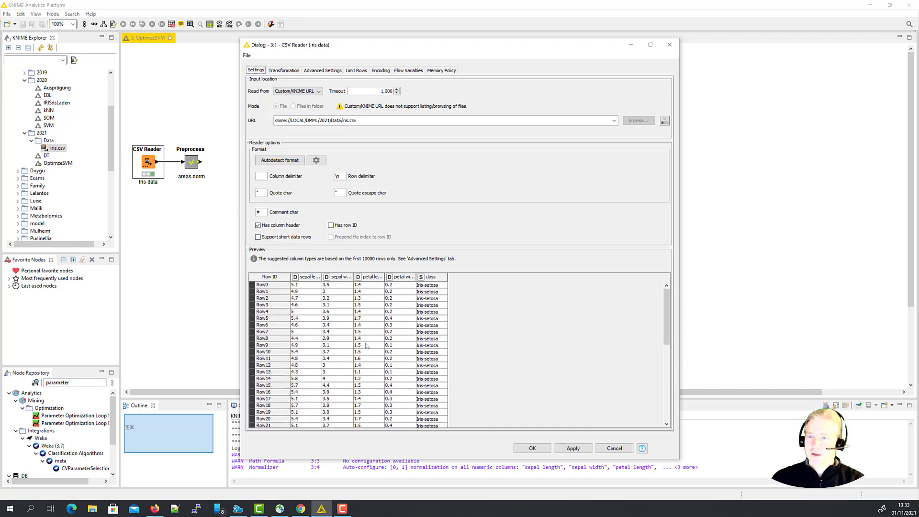
left_click(670, 45)
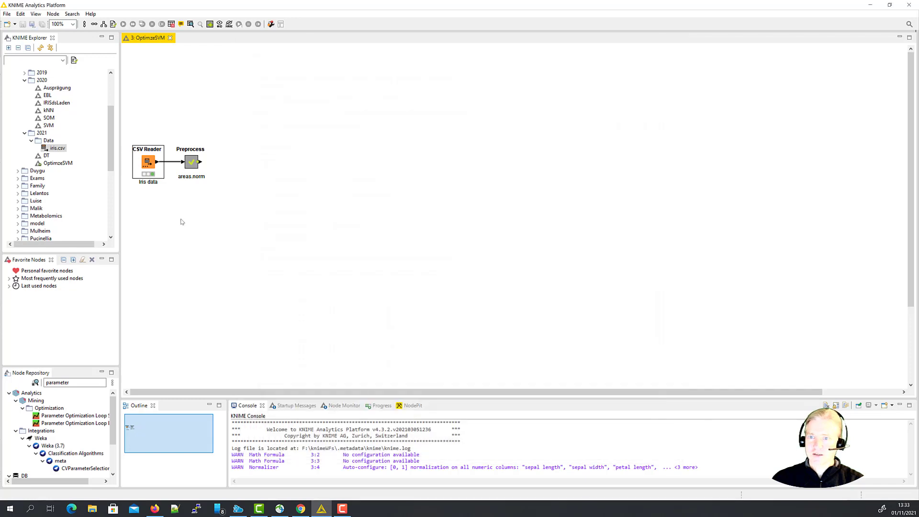
- Inspect the Preprocess metanode's petal area Math Formula and Normalizer settings, and return to the main workflow
double_click(190, 164)
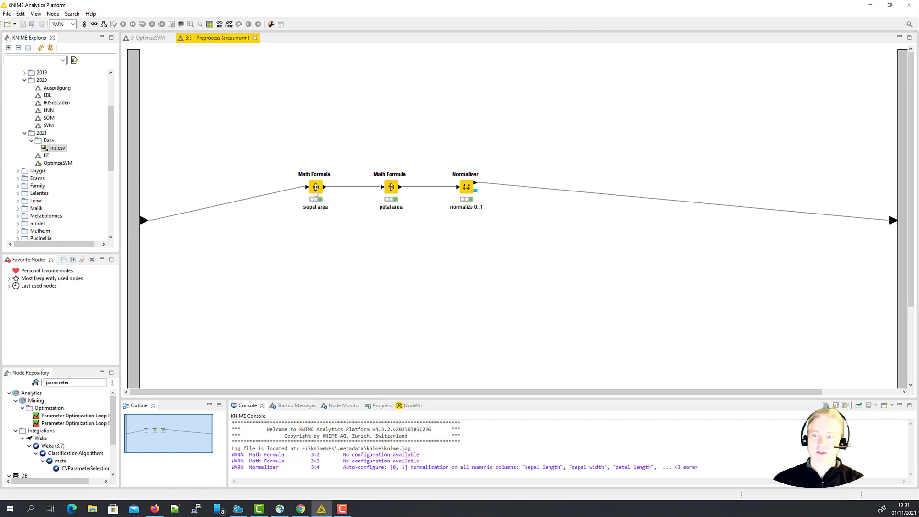
double_click(391, 190)
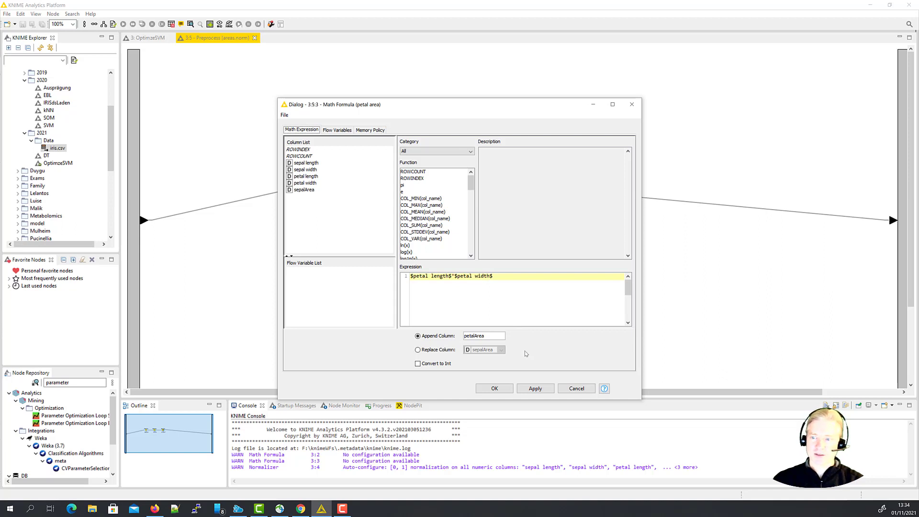
left_click(495, 389)
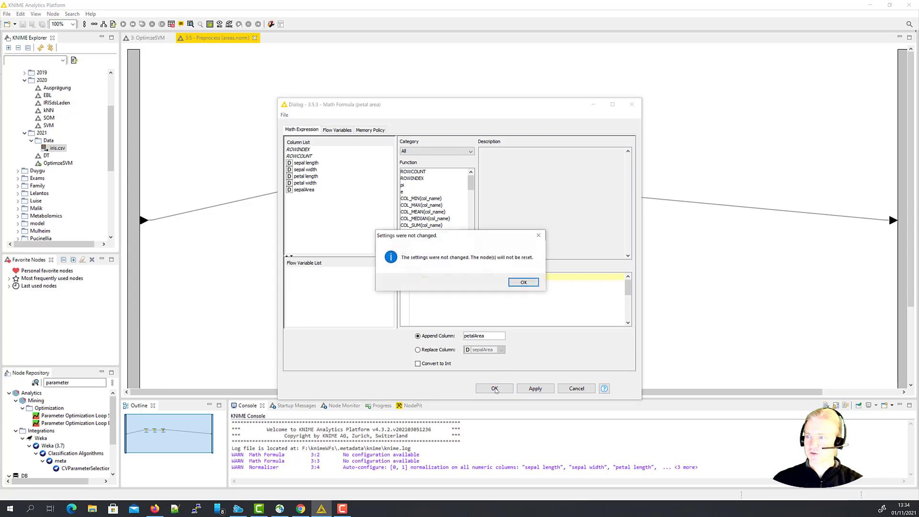
left_click(524, 282)
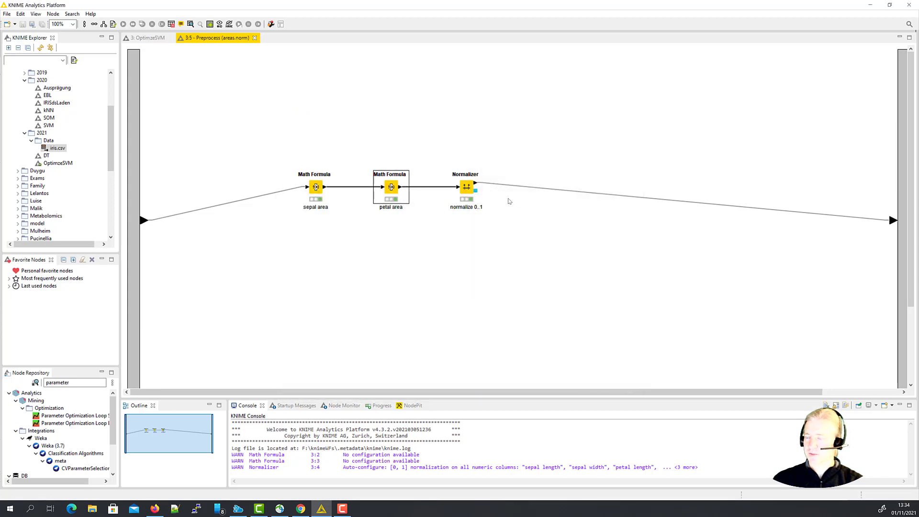
double_click(466, 186)
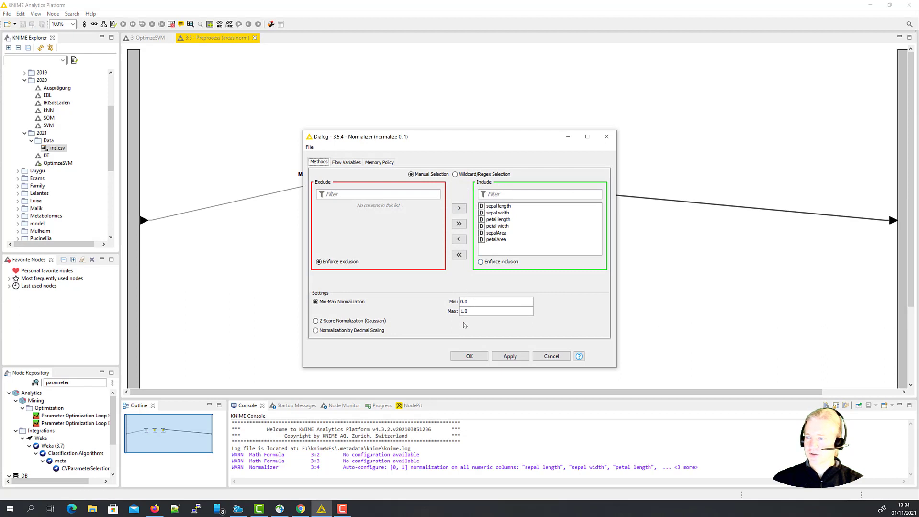
left_click(477, 358)
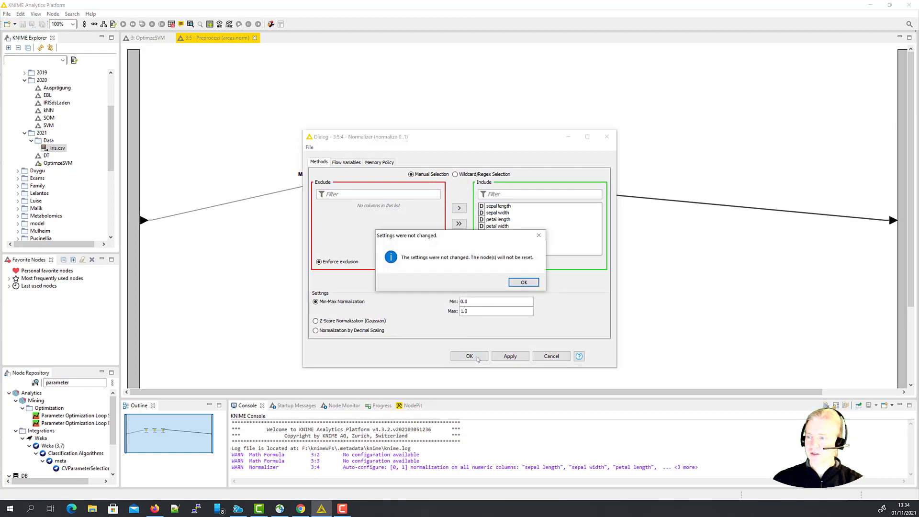
left_click(524, 282)
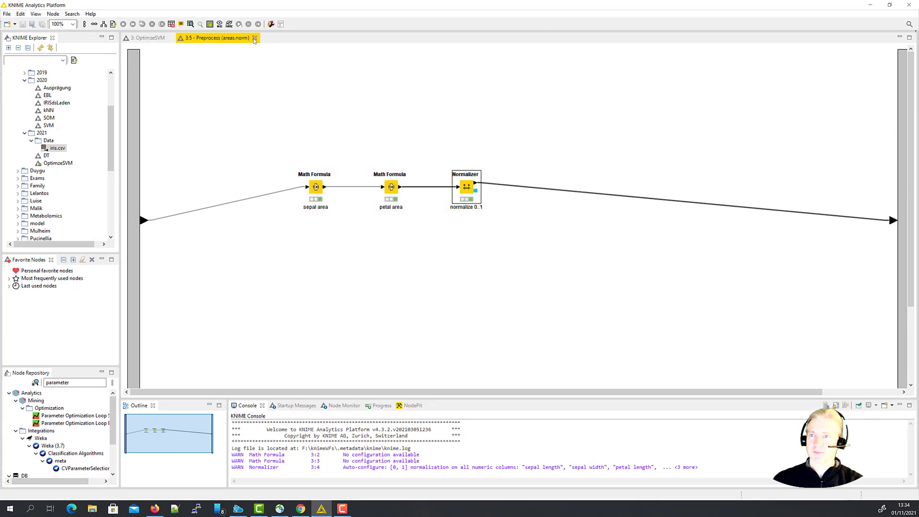
left_click(255, 38)
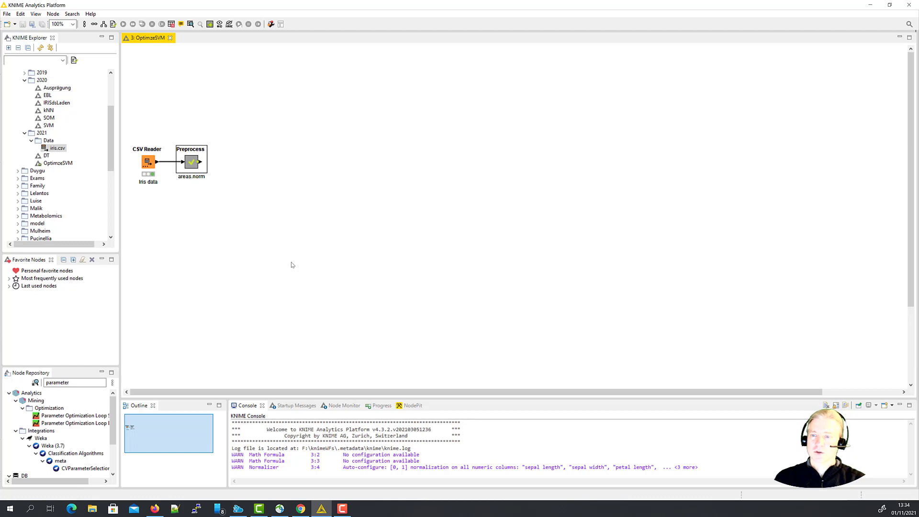
- Find the SVM nodes in the node repository and add an SVM Learner after the Preprocess metanode
double_click(91, 381)
type("supp")
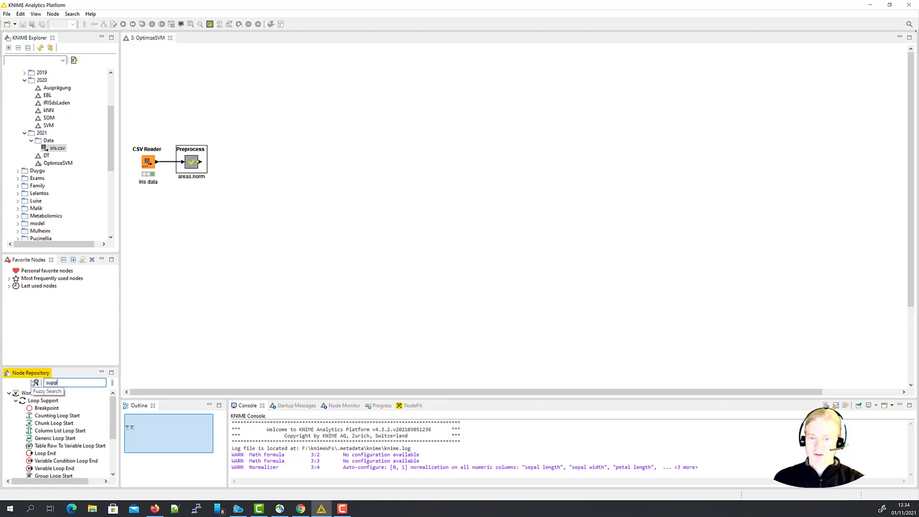
type("ort v")
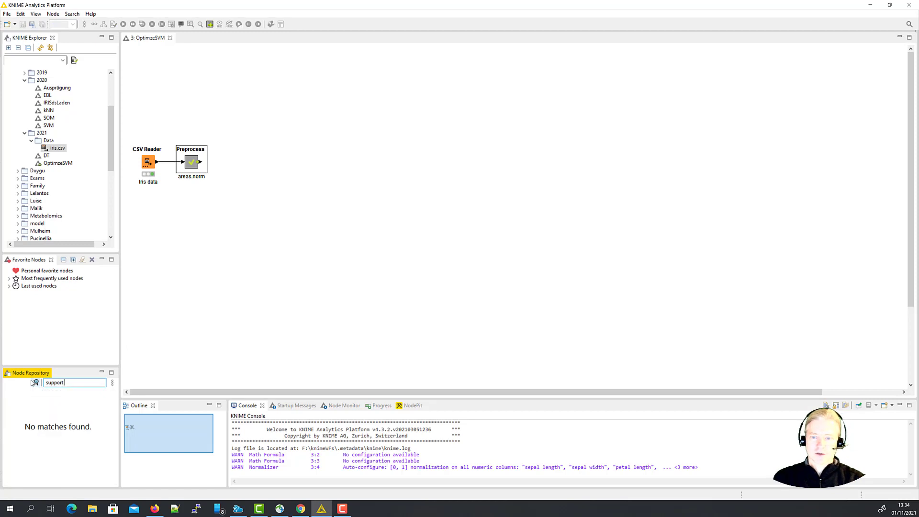
key("BackSpace")
key("BackSpace")
key("BackSpace")
key("BackSpace")
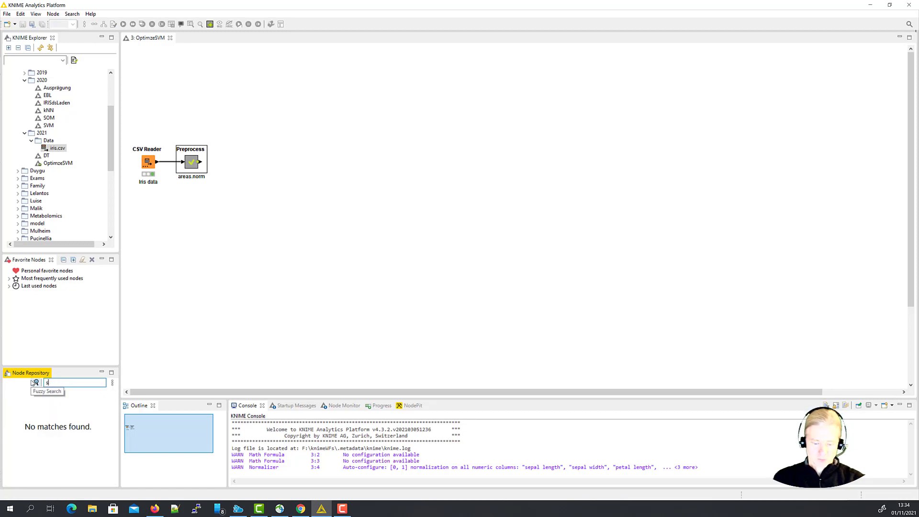
type("vm")
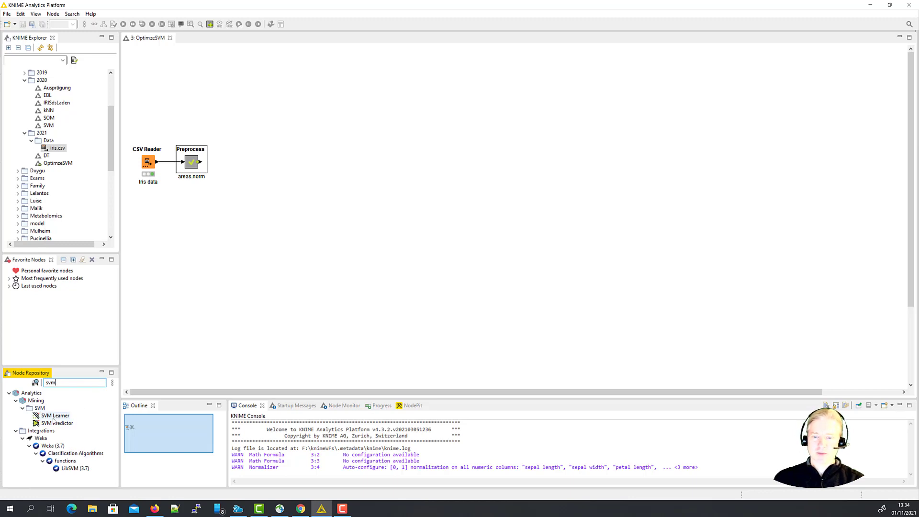
double_click(54, 416)
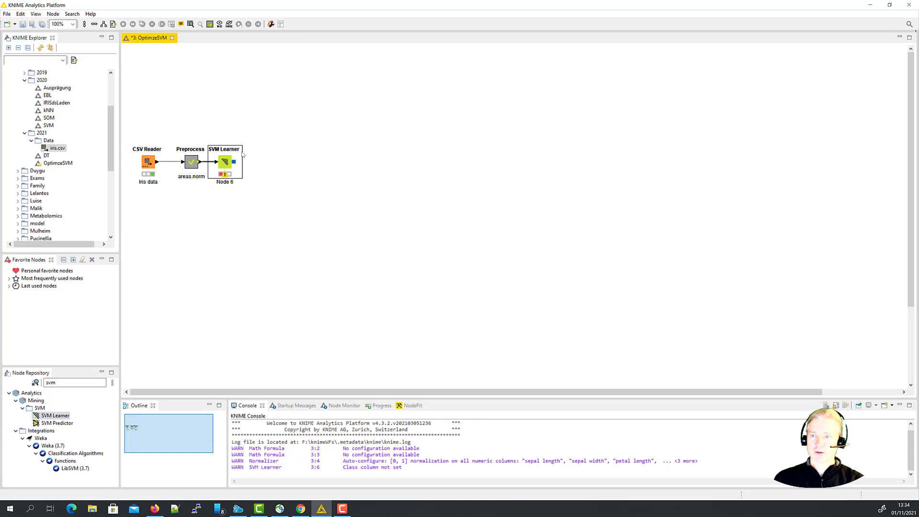
- Move the SVM Learner up and away from Preprocess, and add an SVM Predictor below it, fed by its model output
left_click_drag(233, 162, 352, 209)
double_click(56, 423)
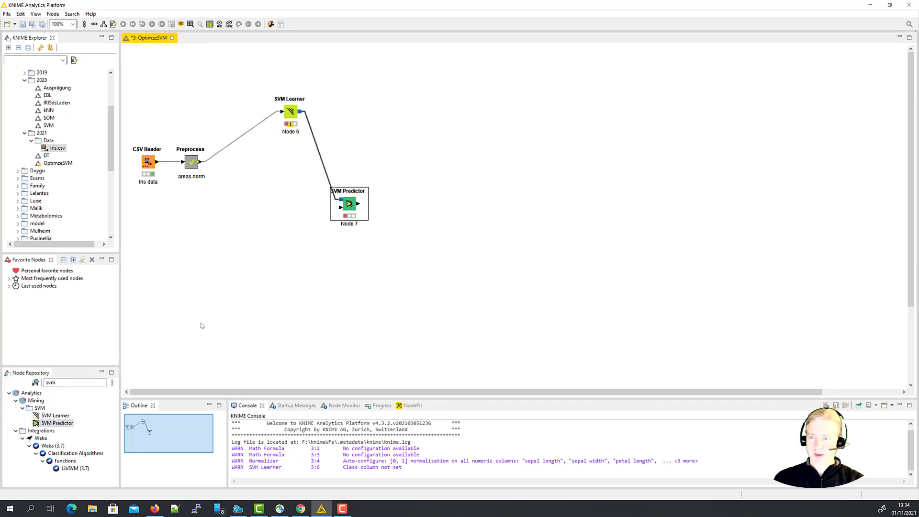
double_click(73, 468)
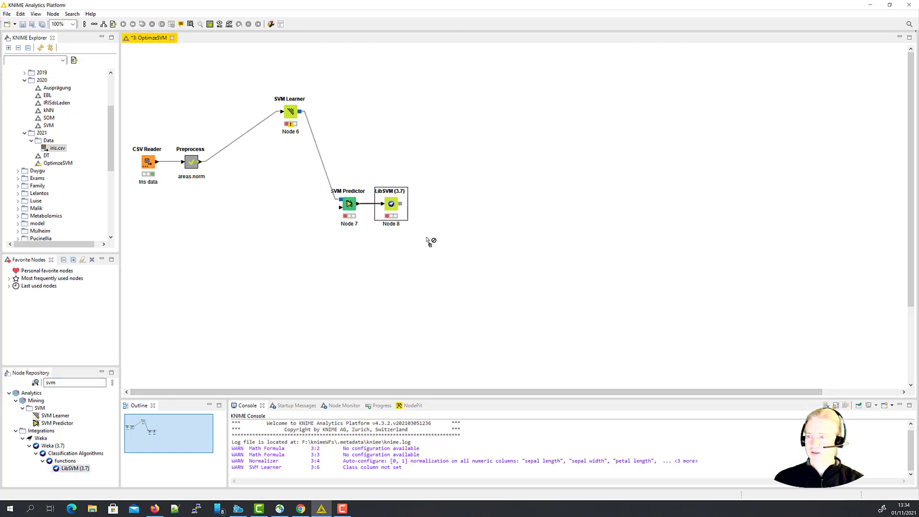
key("Delete")
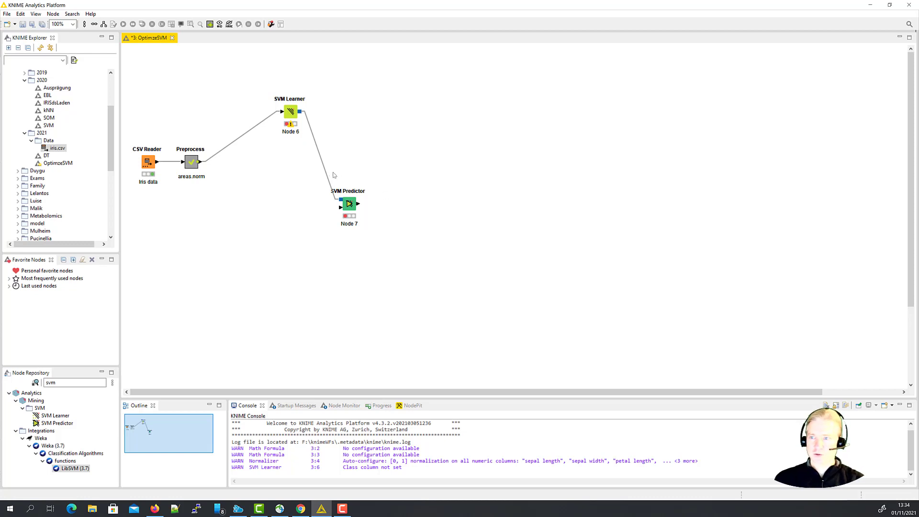
left_click_drag(351, 204, 326, 178)
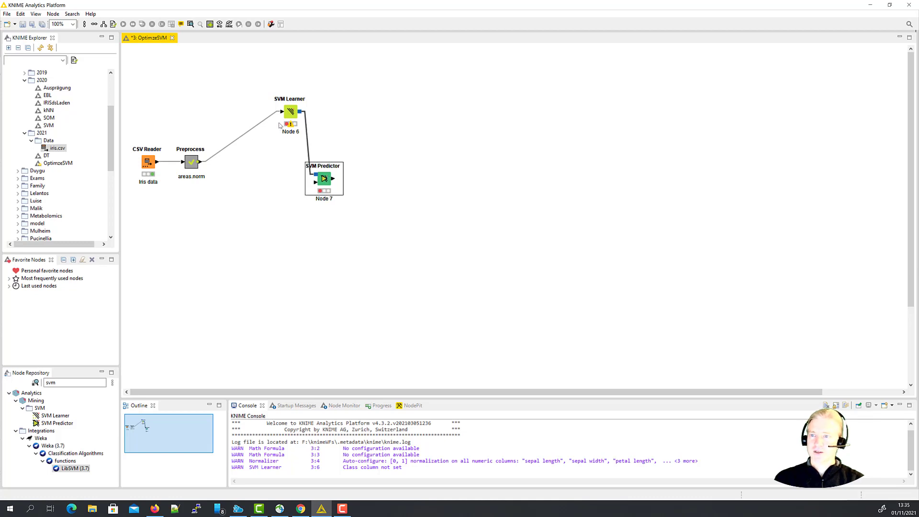
- Remove the connection from Preprocess to the SVM Learner and add a Partitioning node fed by the Preprocess output
left_click(246, 137)
key("Delete")
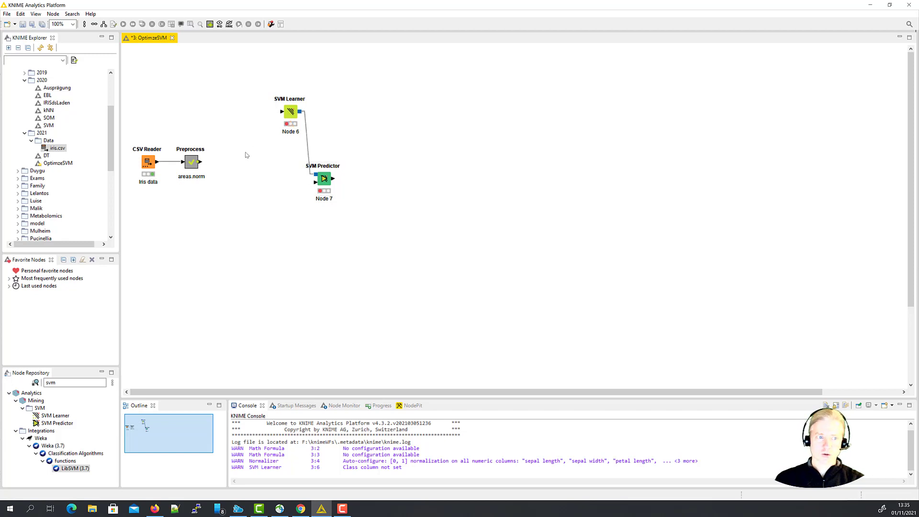
left_click(88, 381)
type("par")
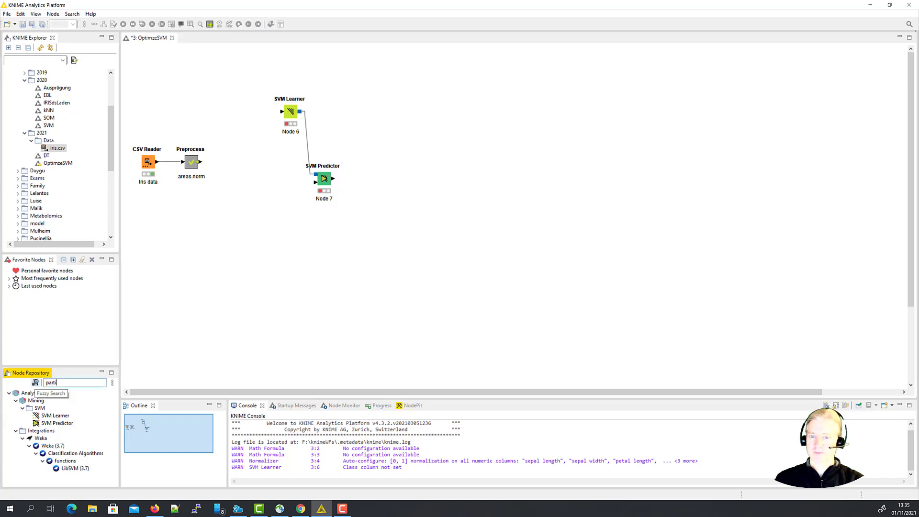
type("ti")
double_click(54, 415)
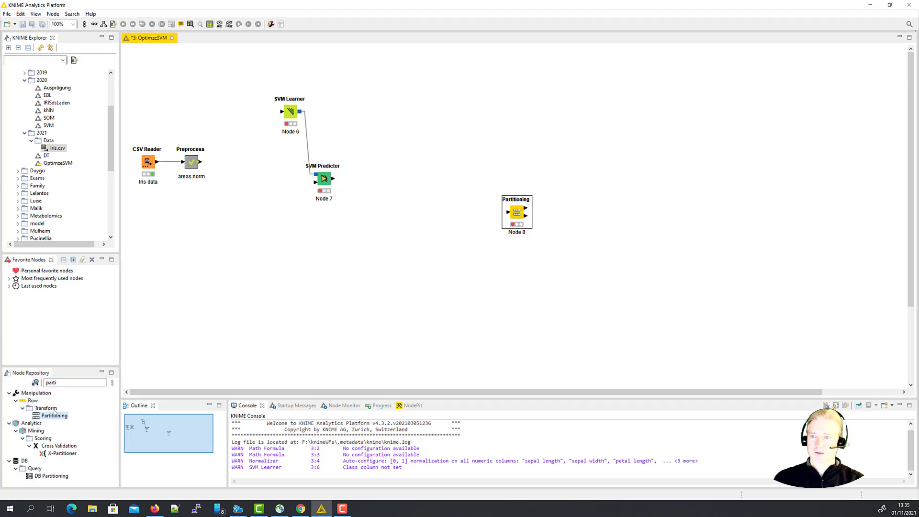
left_click_drag(514, 217, 223, 163)
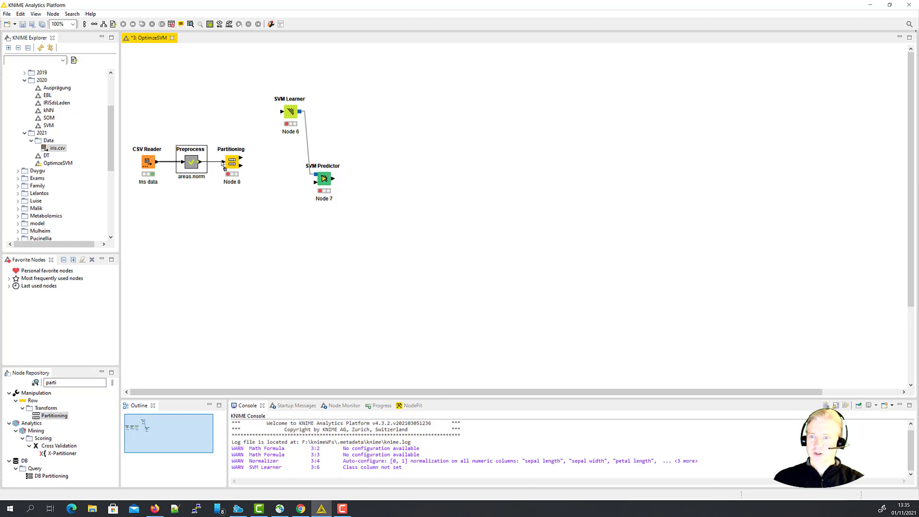
- Label the Partitioning node "70:30"
left_click(232, 182)
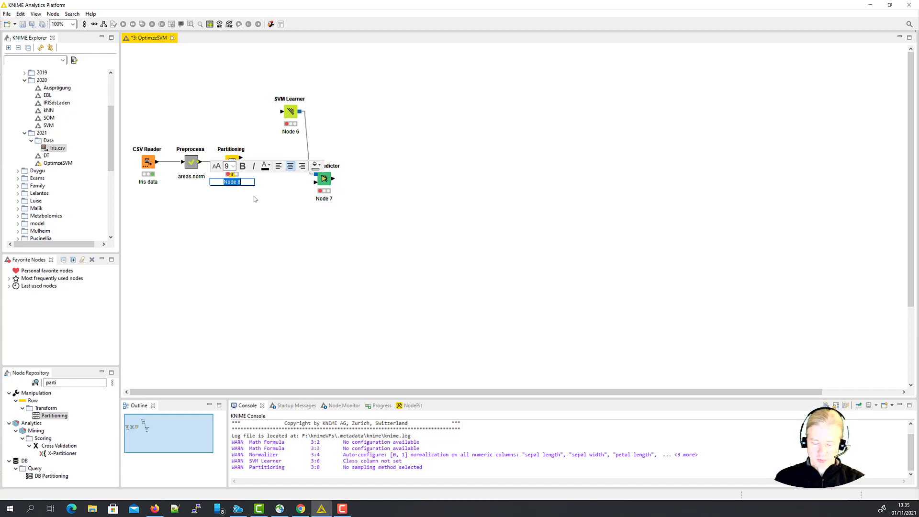
type("70:30")
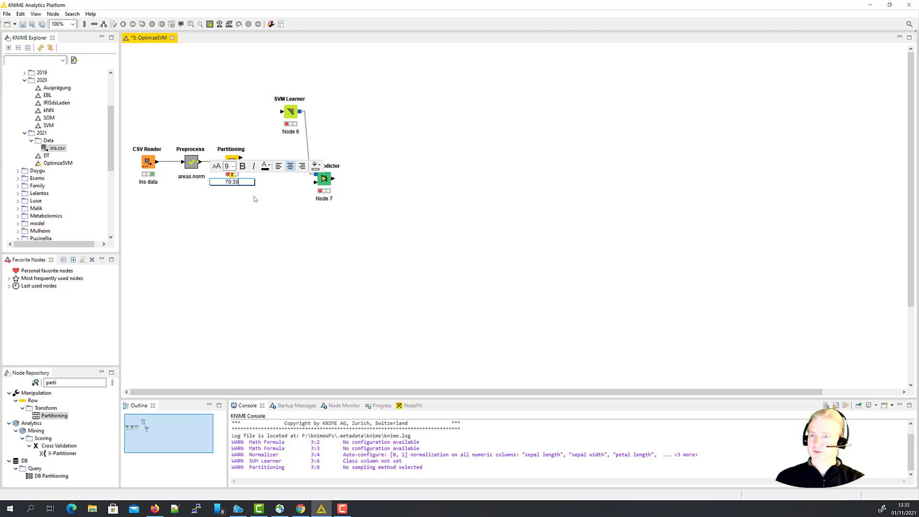
left_click(275, 241)
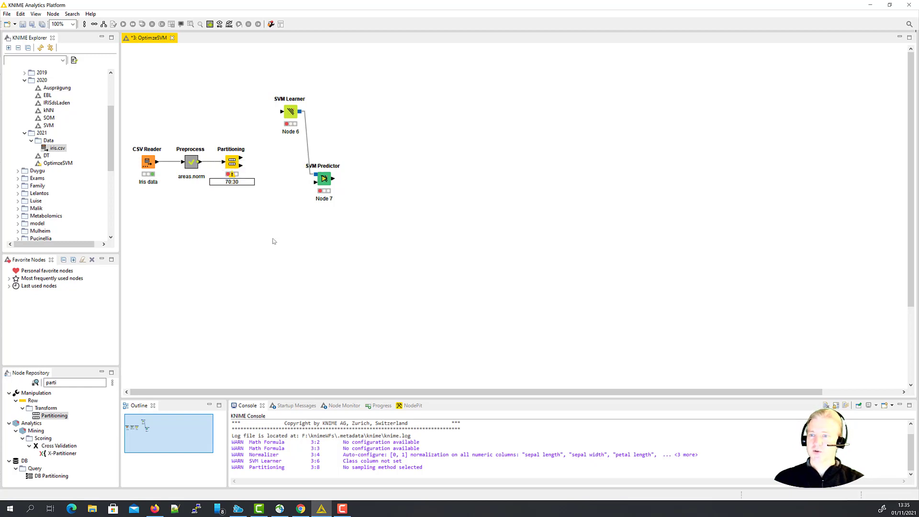
- Configure the 70% relative partition with stratified sampling on the class column, and connect the first partition output to the SVM Learner
double_click(235, 164)
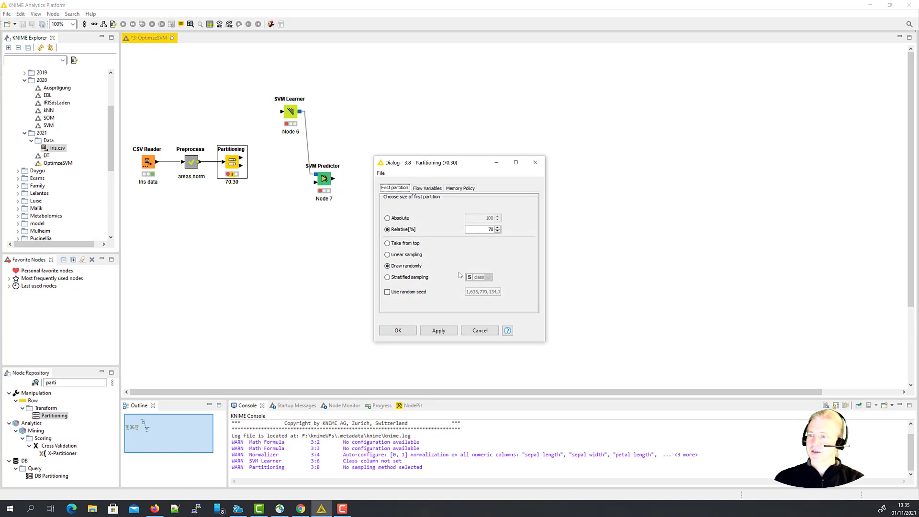
left_click(387, 278)
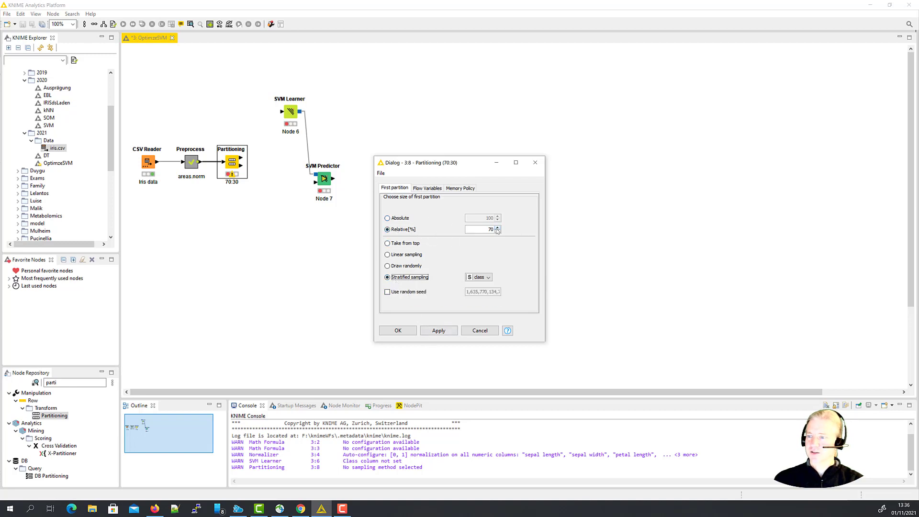
left_click(408, 331)
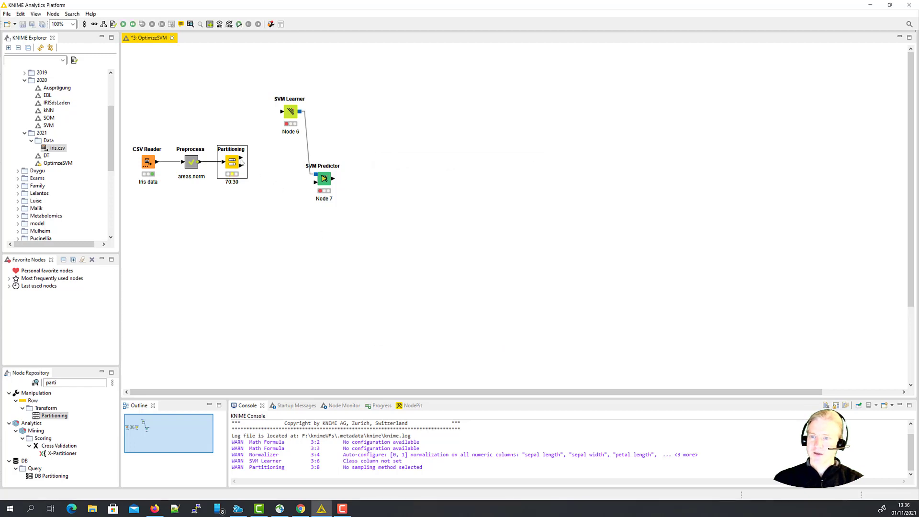
left_click_drag(242, 158, 281, 121)
left_click_drag(242, 160, 282, 112)
- Execute the Partitioning node and view the table of its first partition
right_click(232, 162)
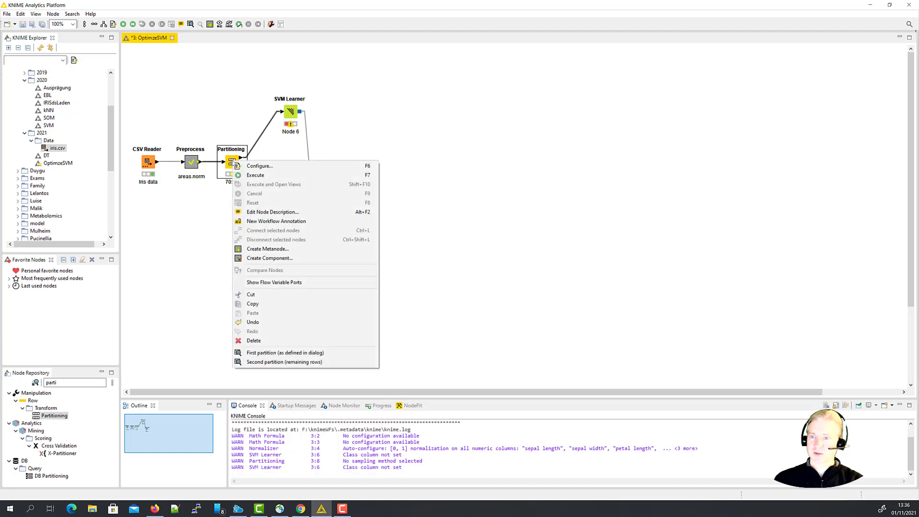
left_click(274, 354)
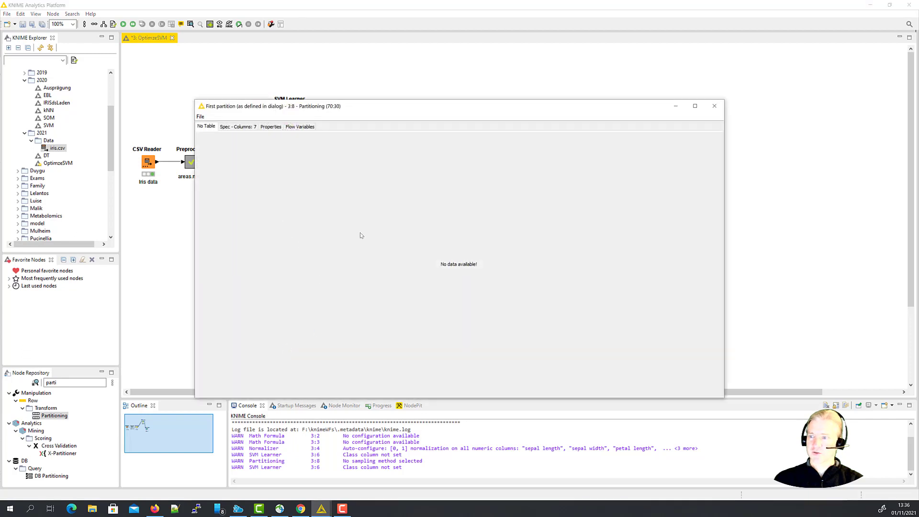
left_click(714, 106)
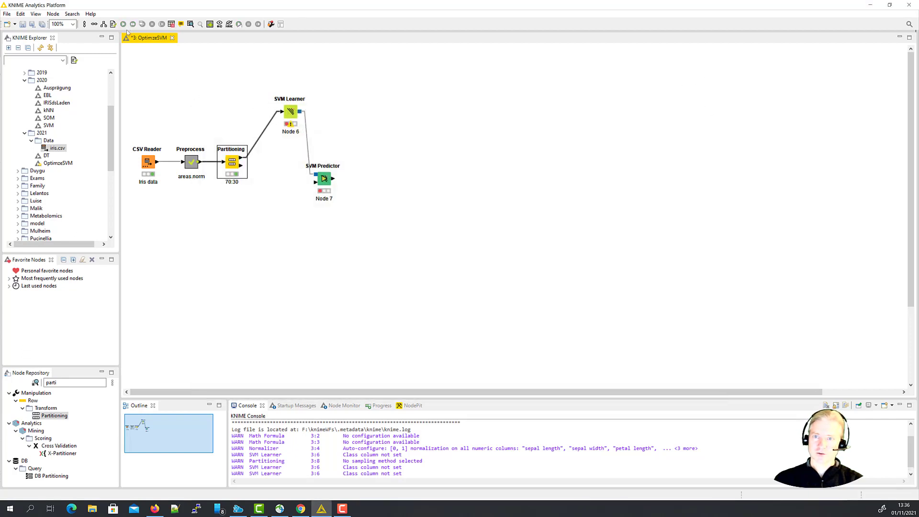
right_click(232, 167)
left_click(281, 359)
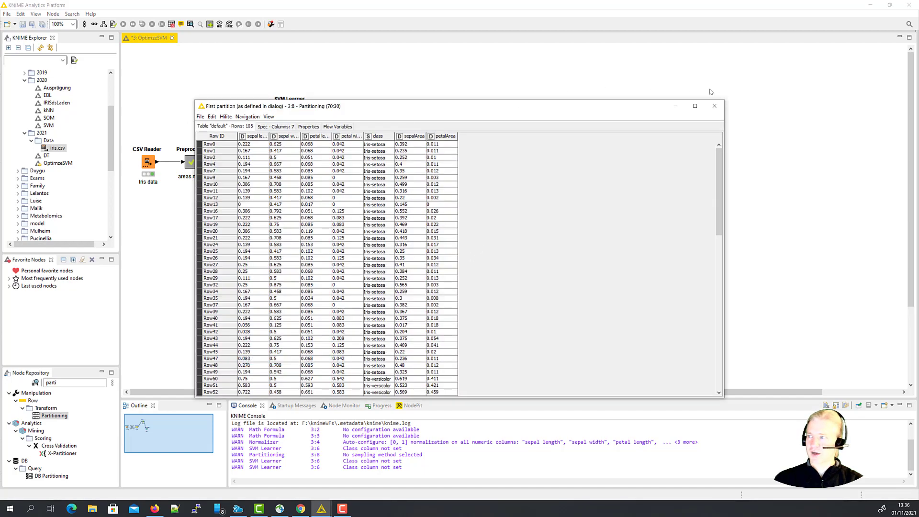
left_click(714, 106)
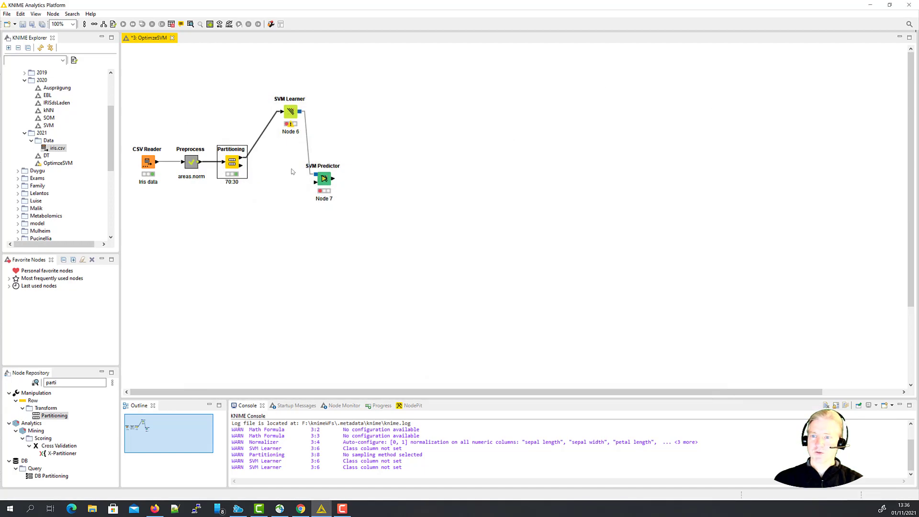
- View the table of the second partition and connect the second Partitioning output to the SVM Predictor's data input
right_click(233, 164)
left_click(297, 364)
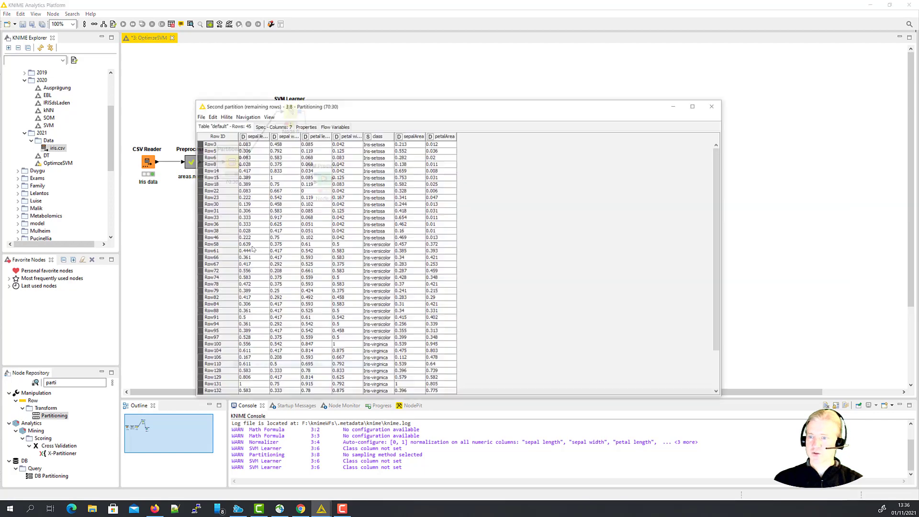
left_click(714, 106)
left_click_drag(242, 168, 316, 182)
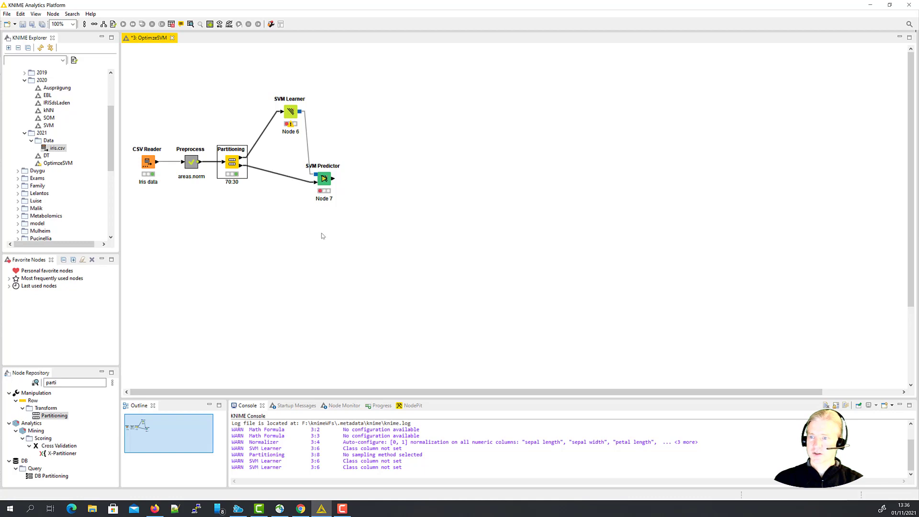
left_click(325, 180)
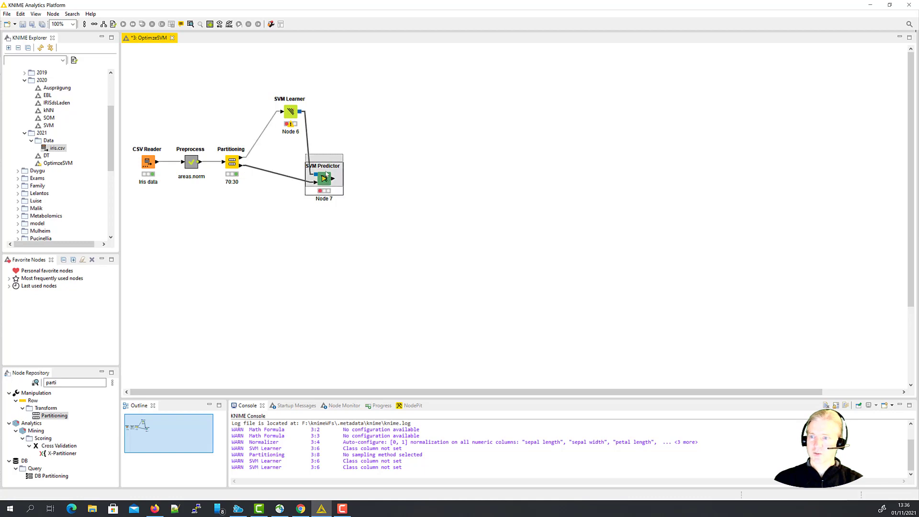
- Configure the SVM Learner with "class" as the class column, keeping the polynomial kernel with power, bias and gamma at 1.0
left_click_drag(289, 112, 281, 113)
double_click(281, 112)
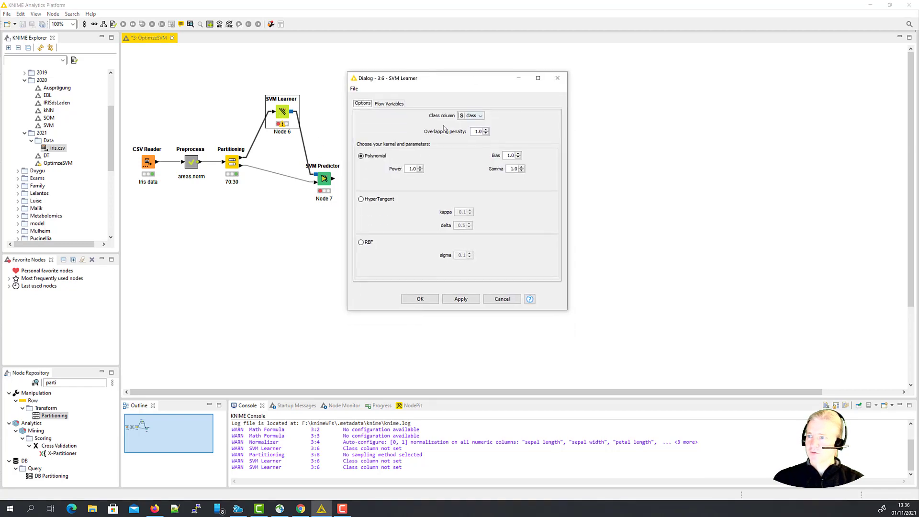
left_click(483, 116)
left_click(479, 123)
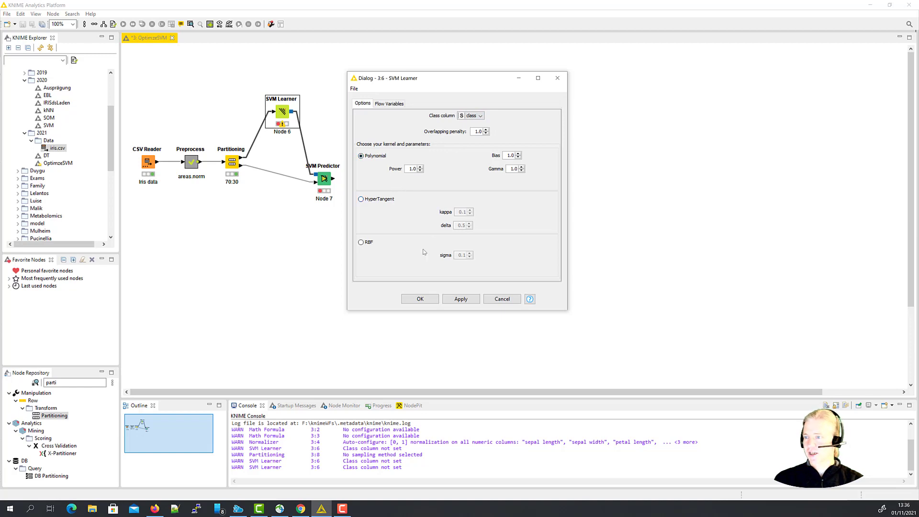
left_click(415, 301)
- Accept the SVM Predictor's default prediction options and execute the node
left_click(324, 186)
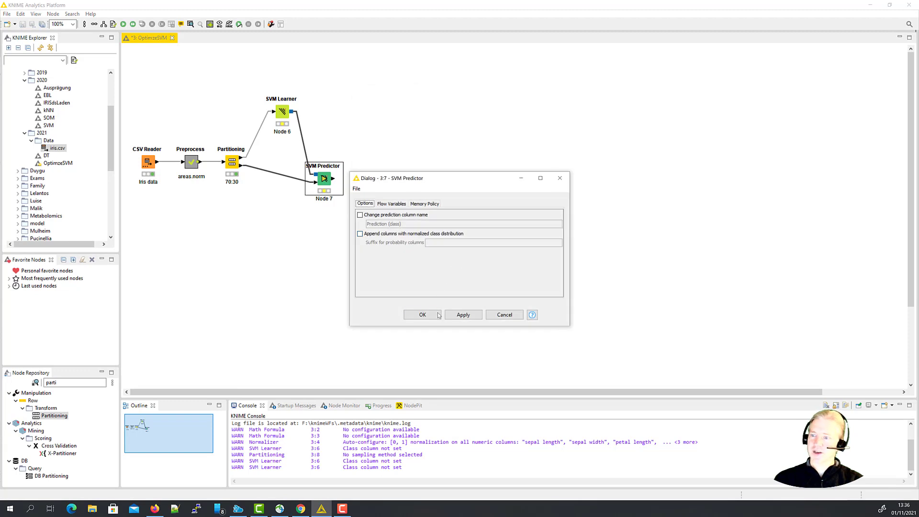
left_click(439, 315)
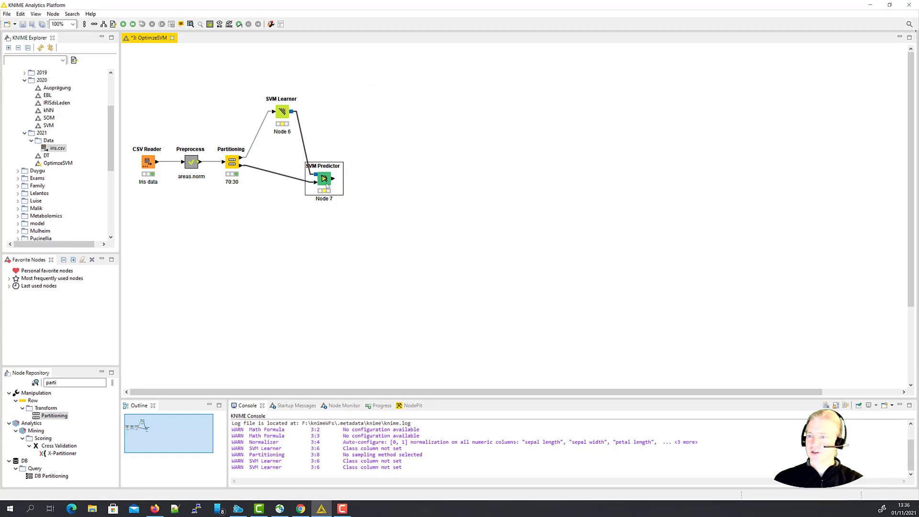
right_click(326, 186)
left_click(339, 196)
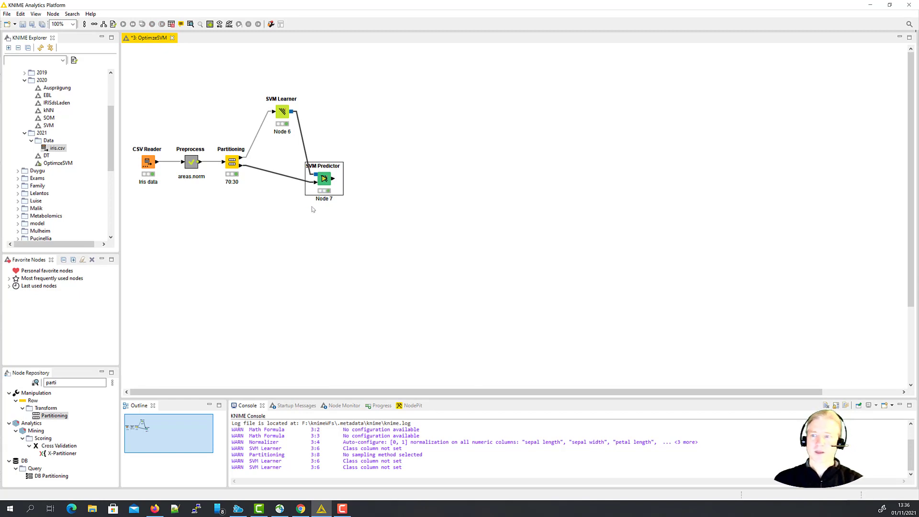
- Examine the SVM Predictor's classification table, comparing the class column with the predicted class
right_click(321, 185)
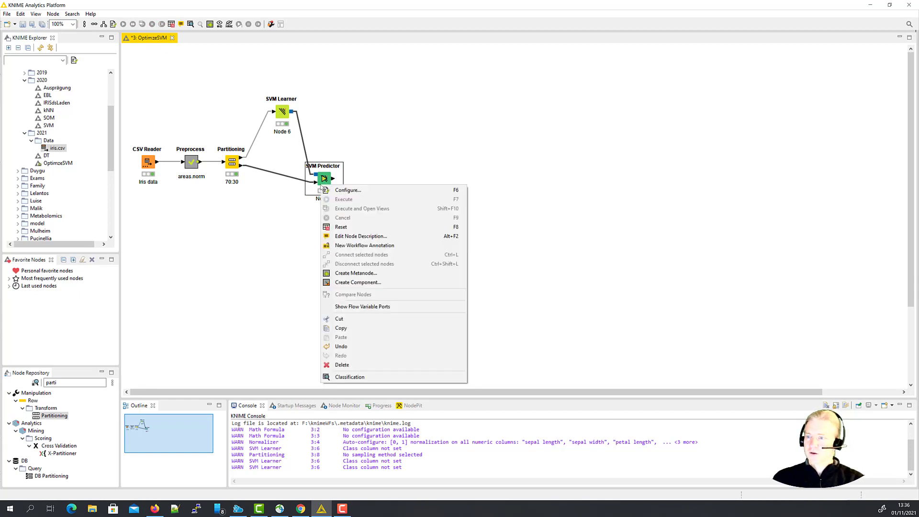
left_click(363, 375)
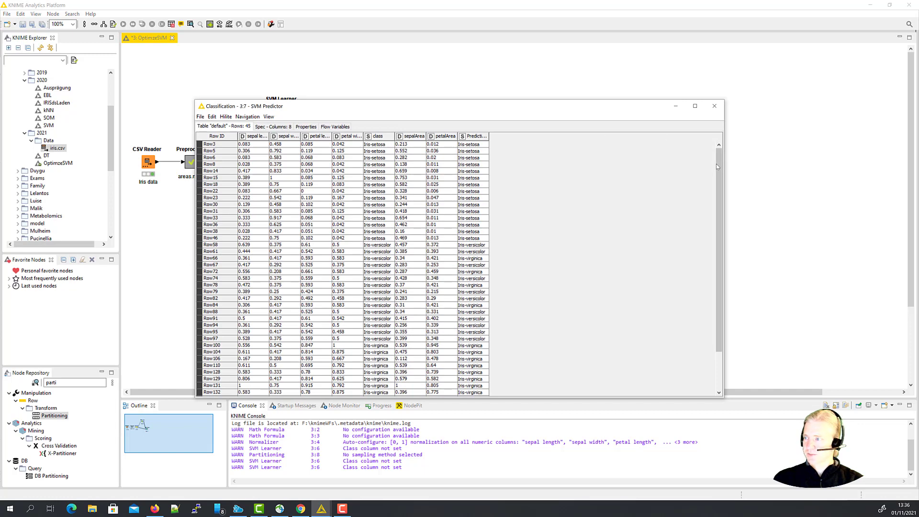
left_click_drag(716, 167, 723, 141)
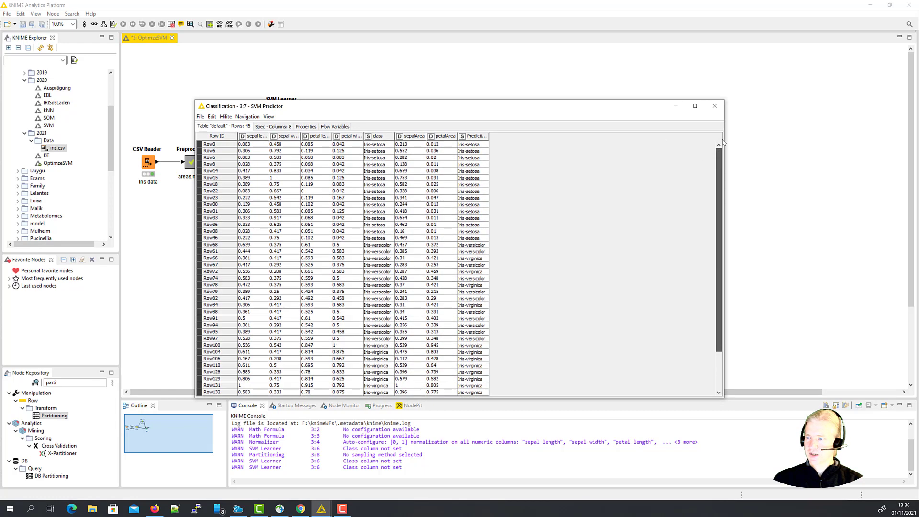
left_click(721, 106)
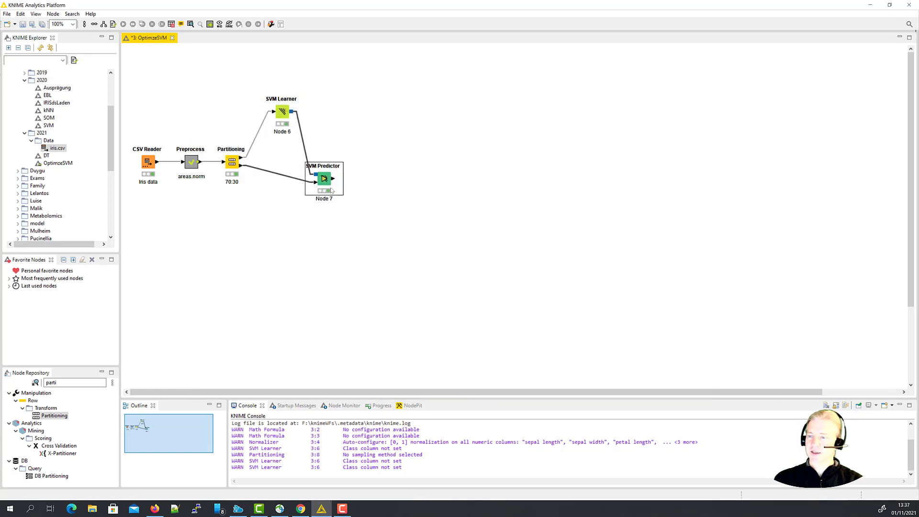
- Add a Scorer node fed by the SVM Predictor's output
left_click(48, 383)
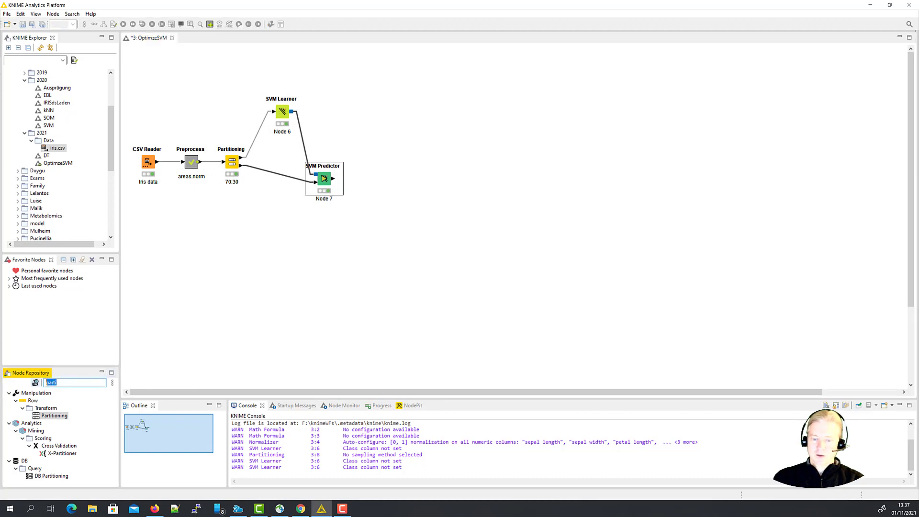
type("scorer")
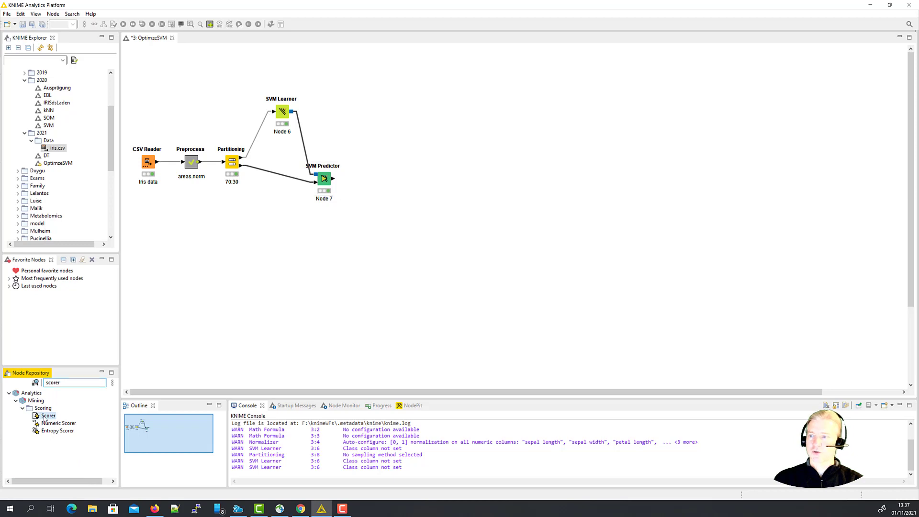
left_click_drag(44, 417, 366, 179)
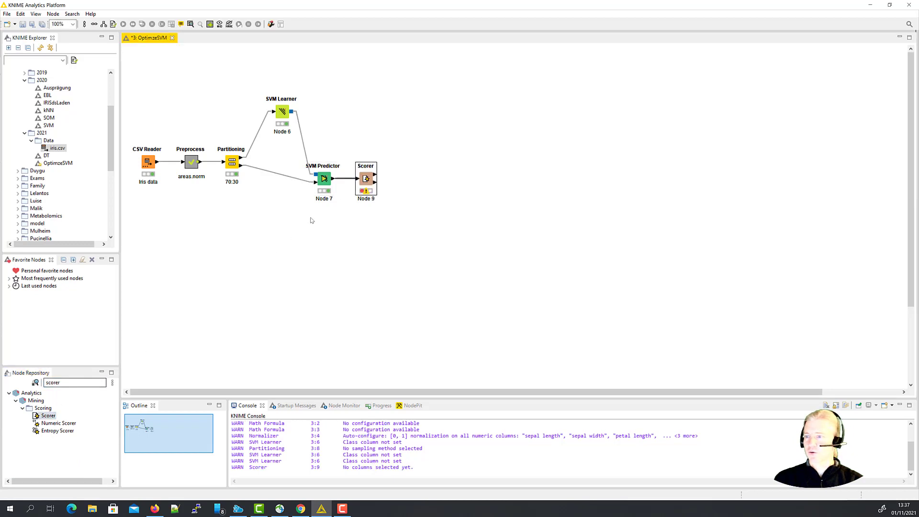
- Configure the Scorer with "class" as the first column and "Prediction (class)" as the second column
double_click(367, 180)
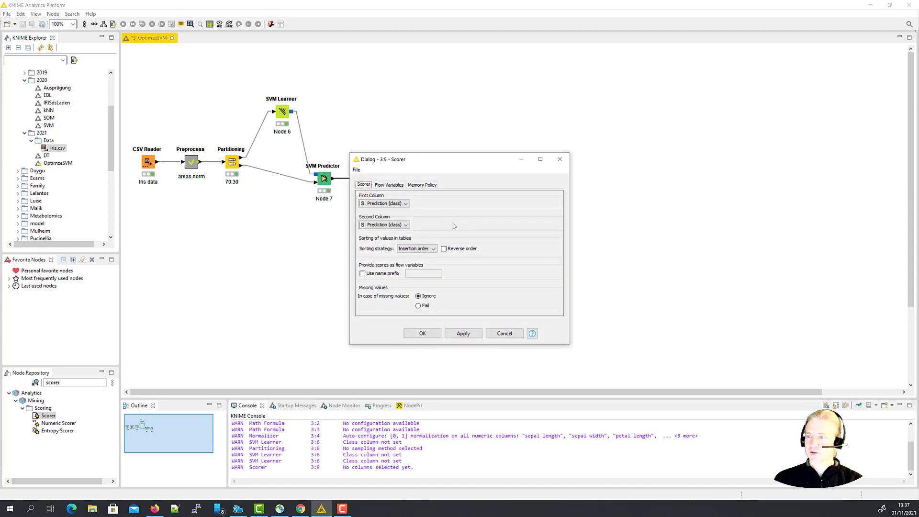
left_click(427, 336)
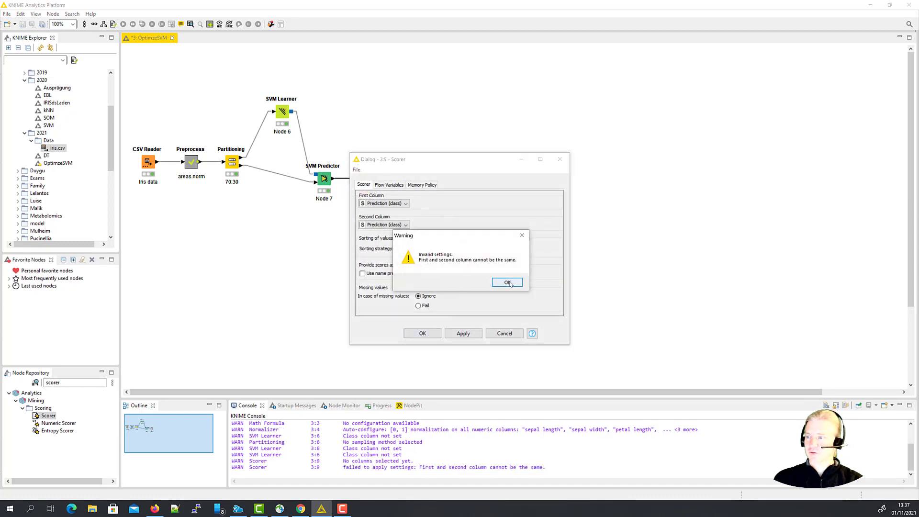
left_click(507, 282)
left_click(384, 203)
left_click(386, 211)
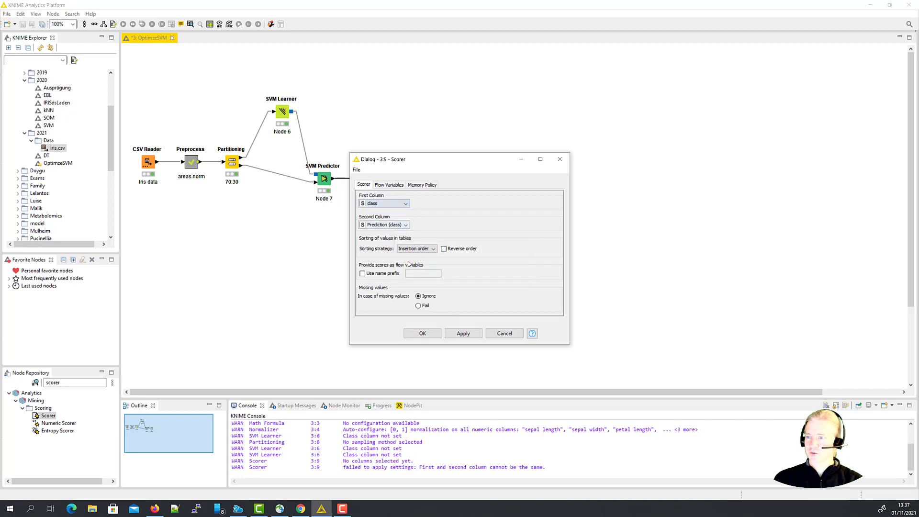
left_click(423, 333)
- Execute the Scorer and view its confusion matrix
right_click(367, 178)
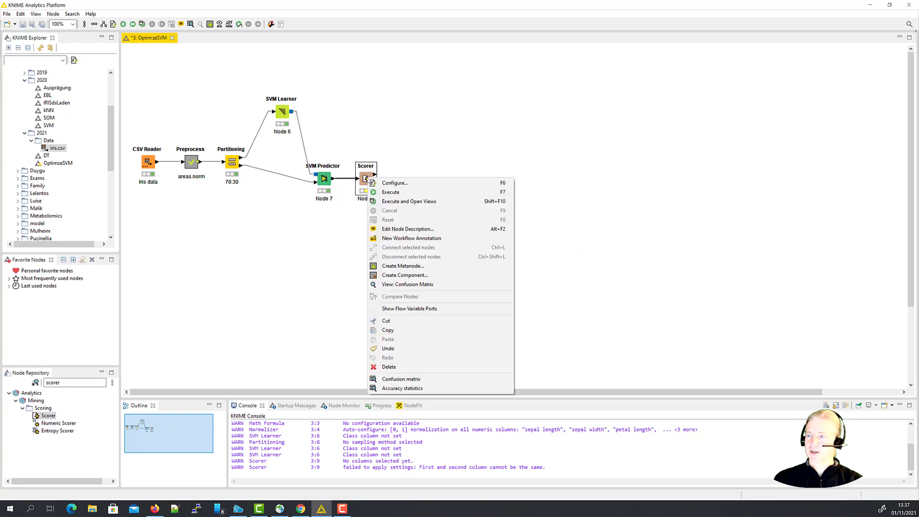
left_click(396, 201)
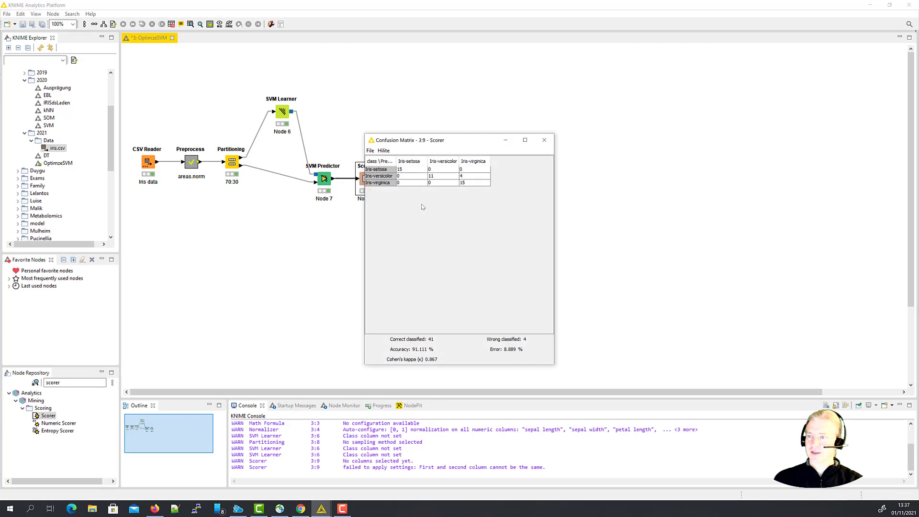
left_click(549, 142)
- View the Scorer's accuracy statistics table
right_click(366, 181)
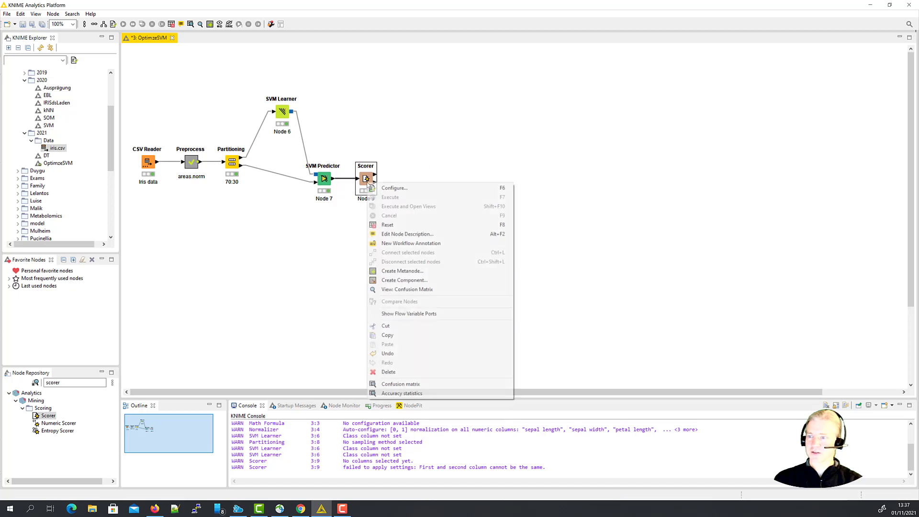
left_click(402, 393)
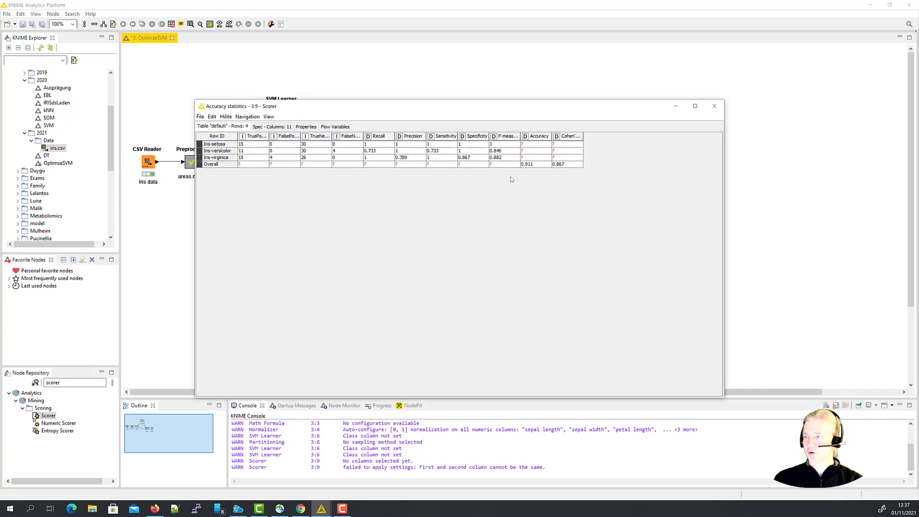
left_click(715, 106)
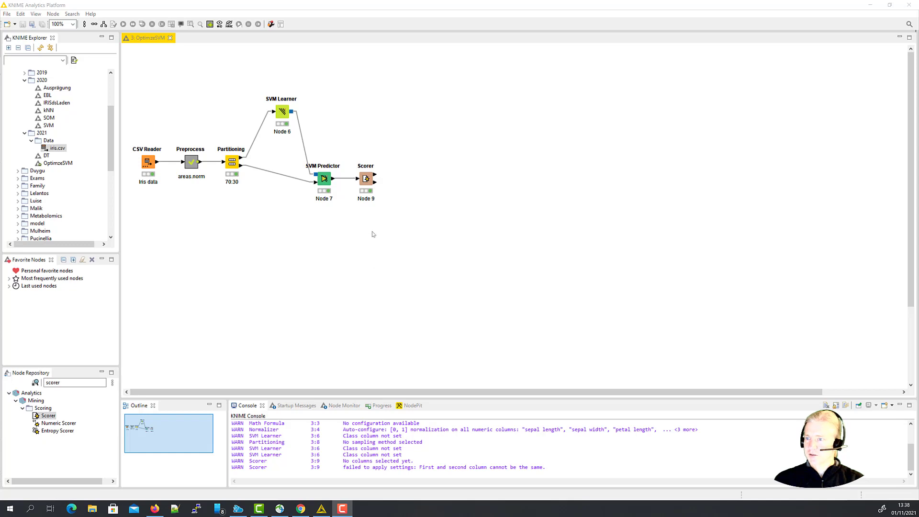
- Move the Partitioning, SVM Learner, SVM Predictor and Scorer nodes together to the right, leaving room for a node after Preprocess
left_click_drag(421, 232, 217, 96)
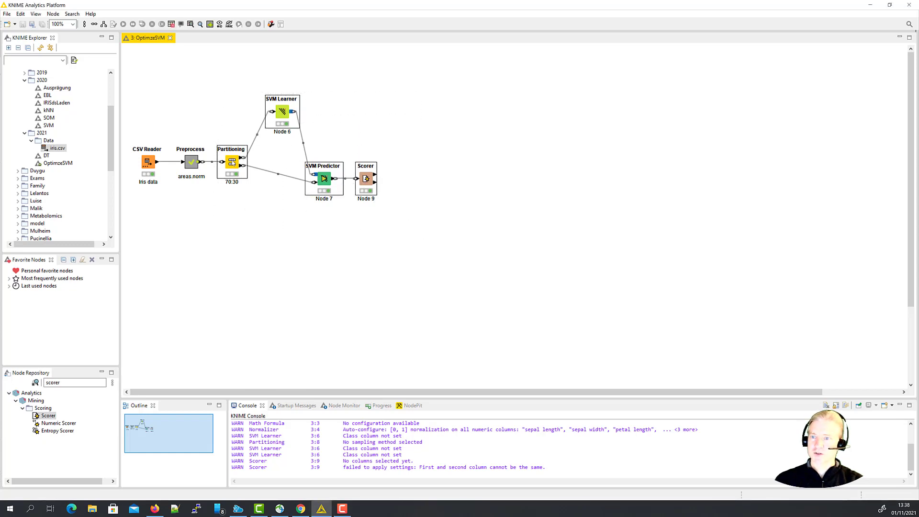
left_click_drag(233, 164, 302, 166)
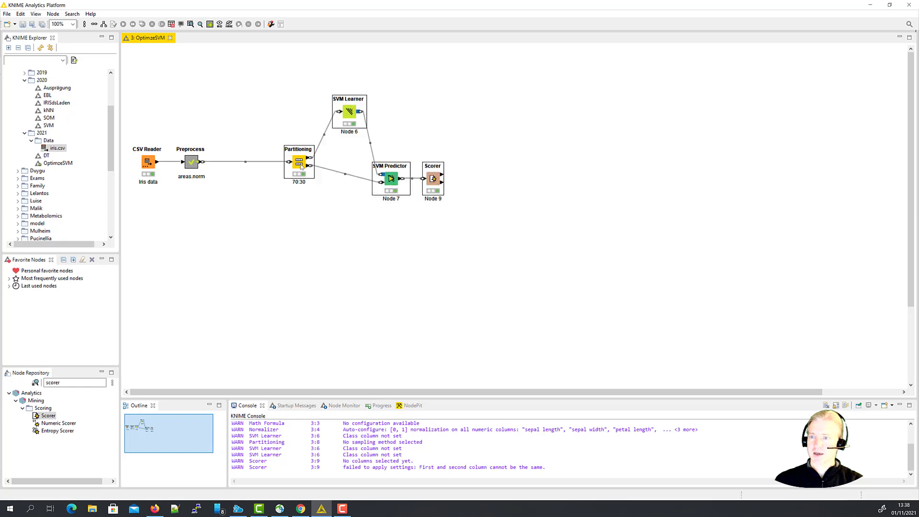
left_click(324, 224)
- Insert a Counting Loop Start node into the connection between Preprocess and Partitioning, with the number of loops at 10
left_click_drag(69, 383, 30, 381)
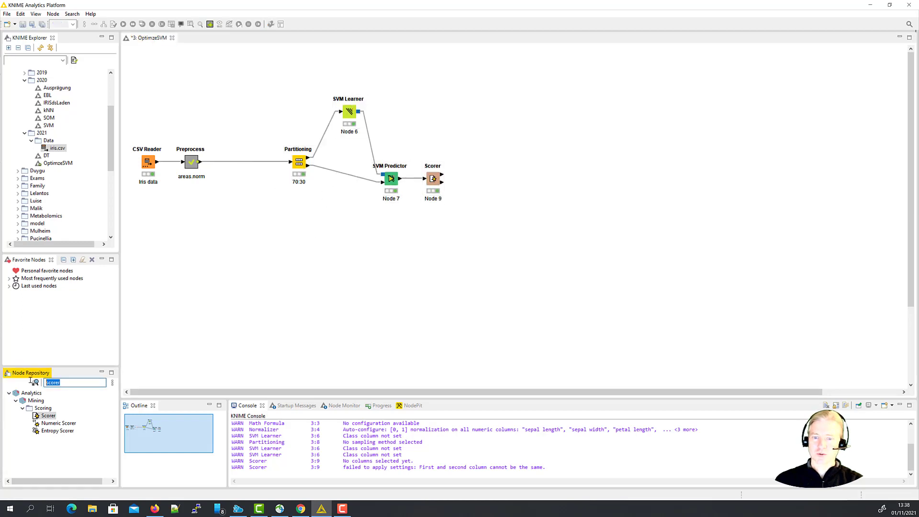
type("cou")
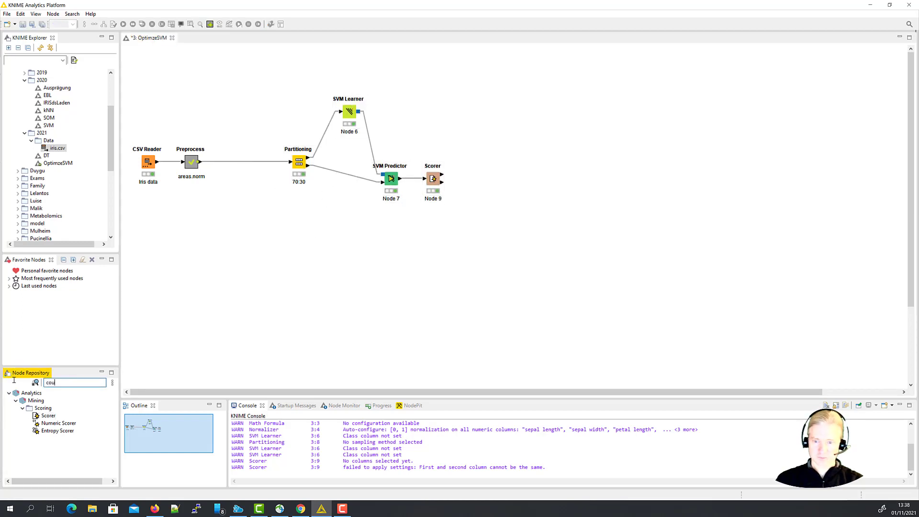
type("ntnging lo")
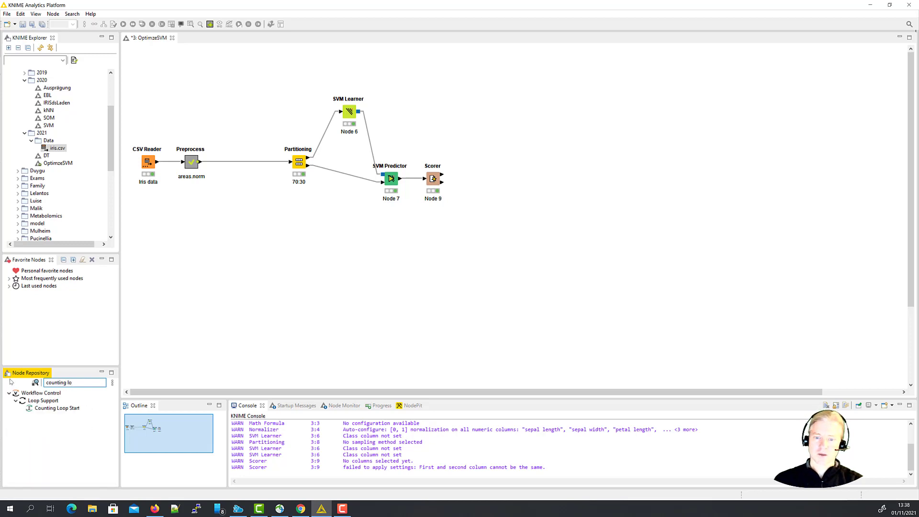
double_click(56, 408)
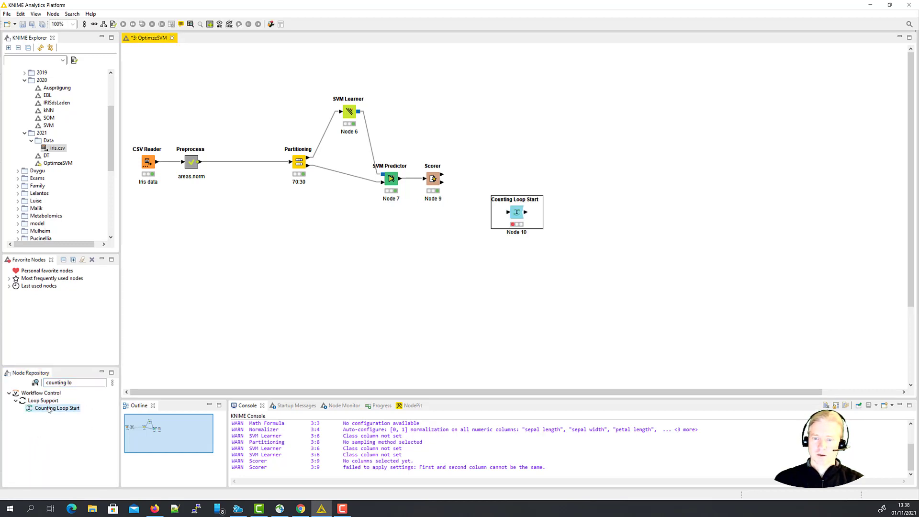
left_click_drag(518, 217, 250, 167)
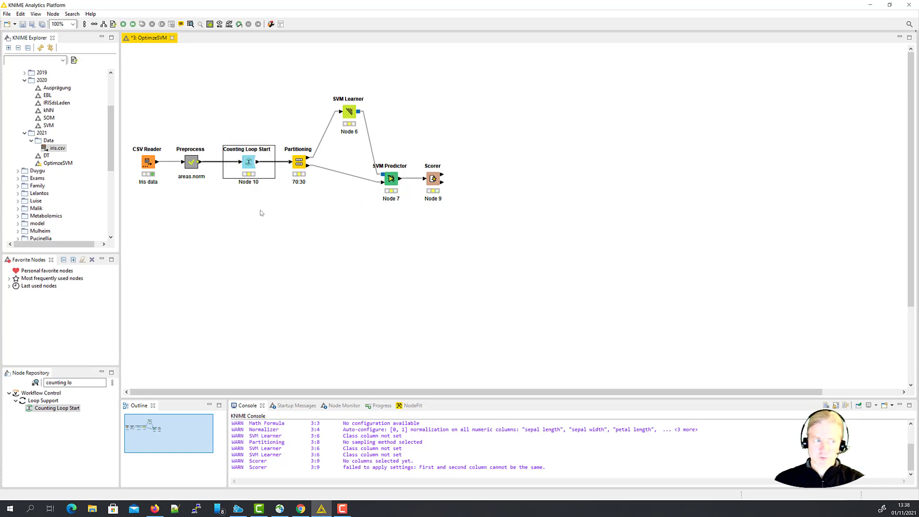
double_click(247, 164)
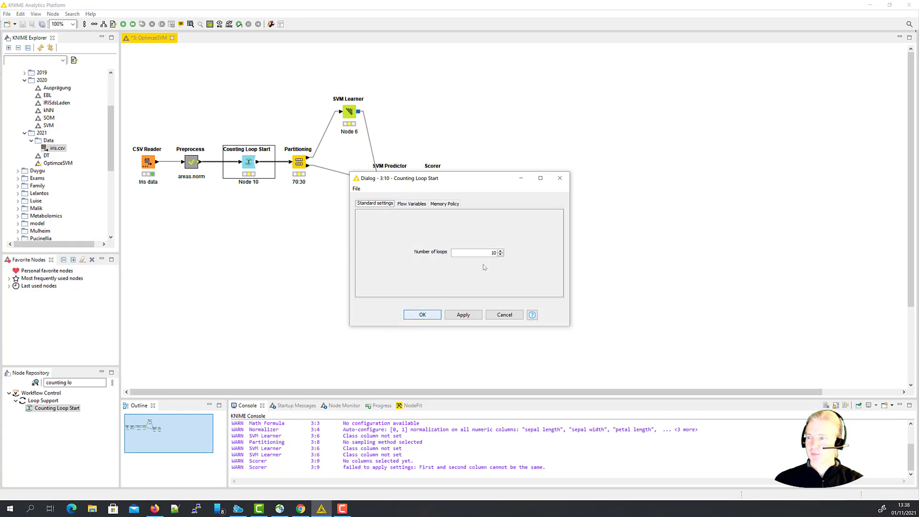
left_click(423, 315)
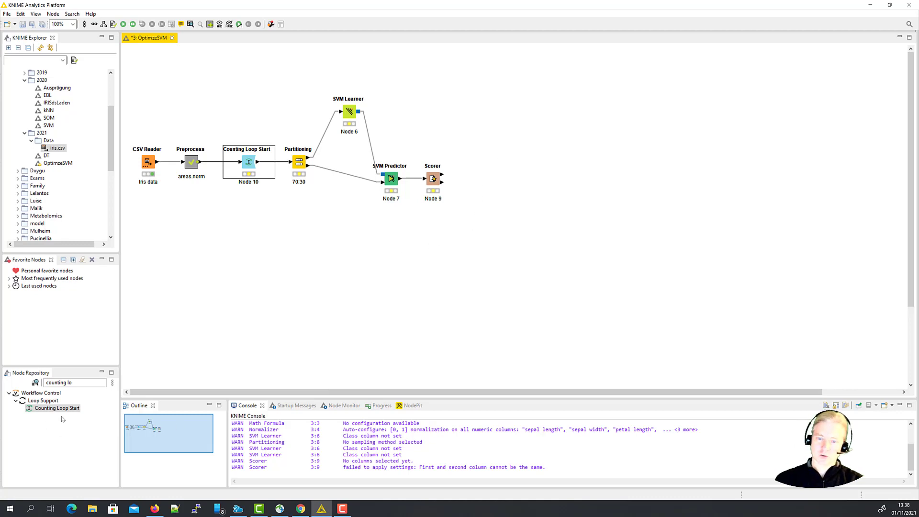
- Add a Loop End (2 ports) node after the Scorer and connect both Scorer outputs to its inputs
left_click_drag(77, 383, 13, 380)
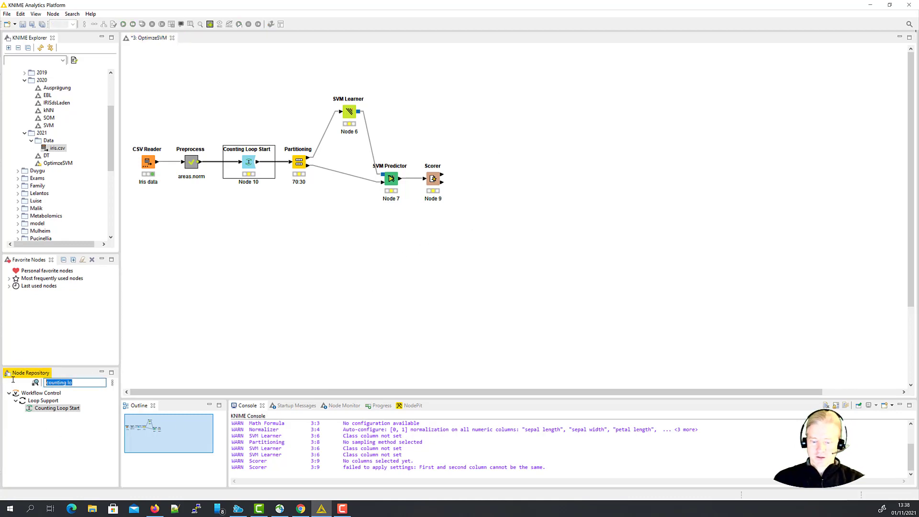
type("lop")
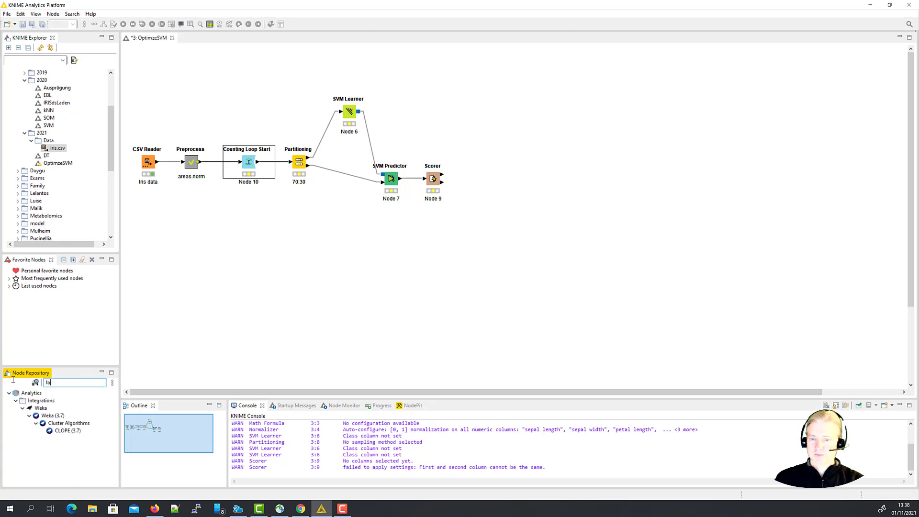
type("o")
key("BackSpace")
key("BackSpace")
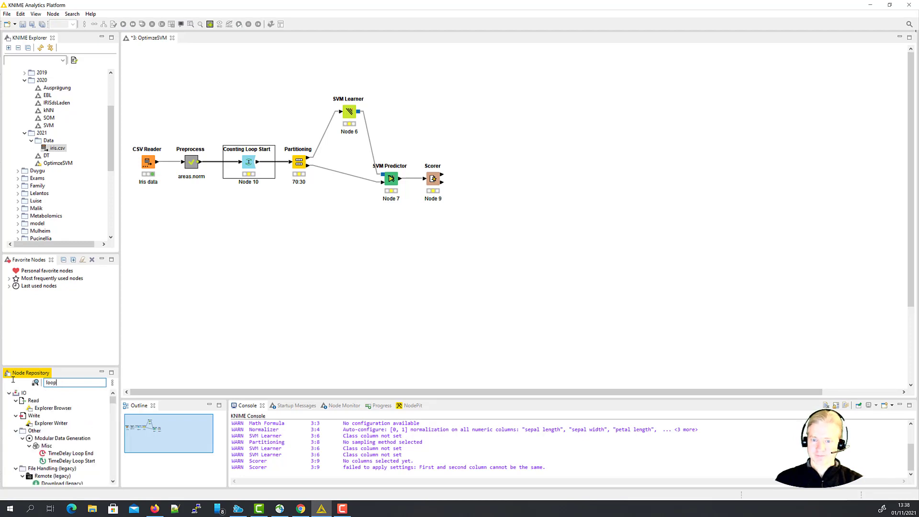
type("op end")
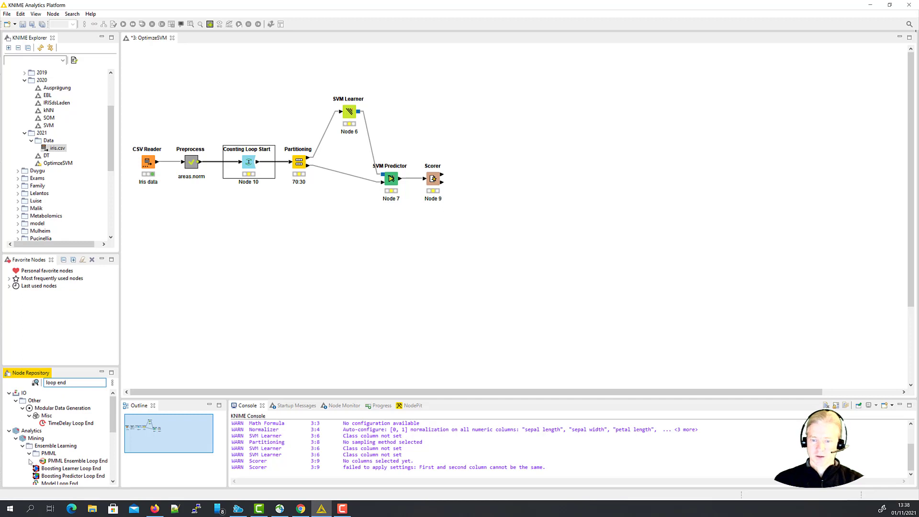
scroll(57, 462, "down", 1)
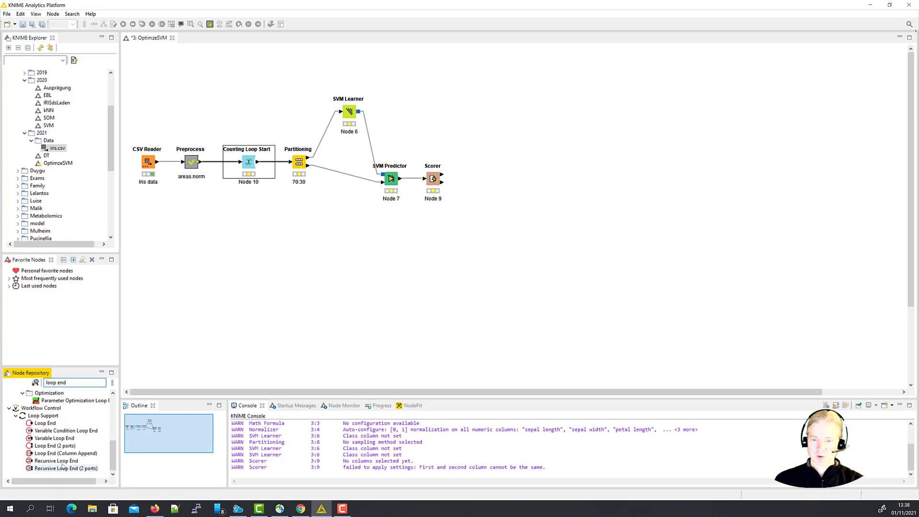
double_click(54, 446)
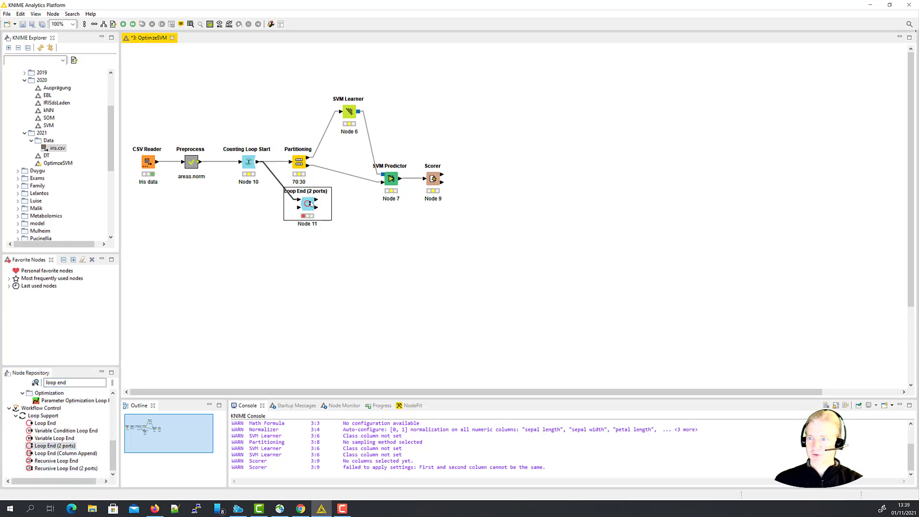
left_click_drag(310, 203, 502, 178)
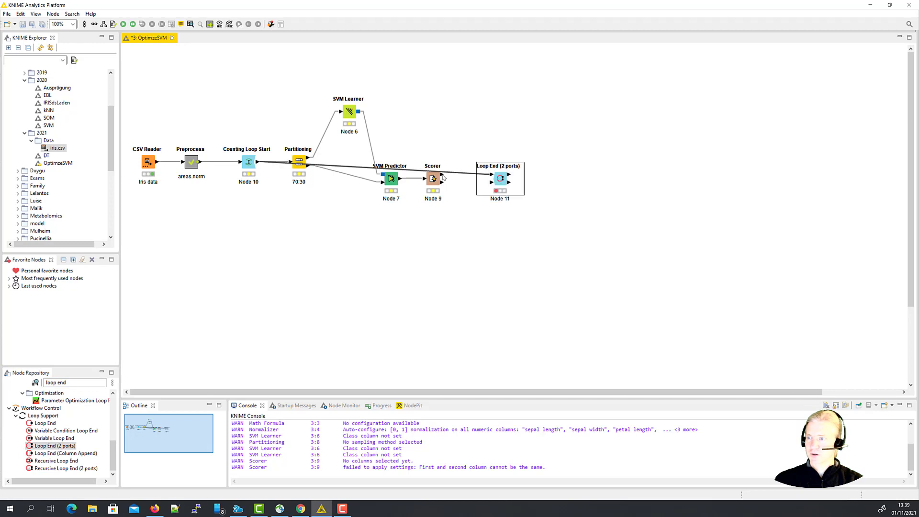
left_click_drag(442, 176, 492, 183)
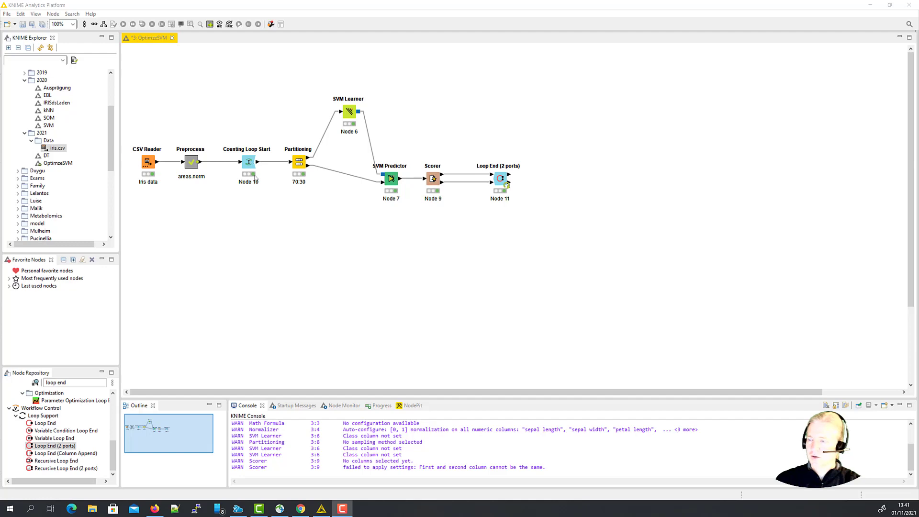
- Inspect the second collected results table of the Loop End node, close it and save the workflow
left_click(502, 184)
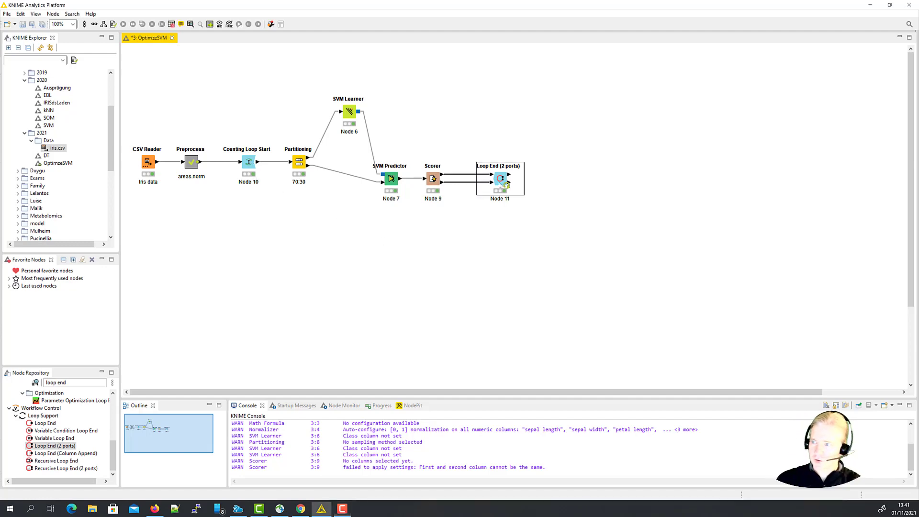
right_click(502, 183)
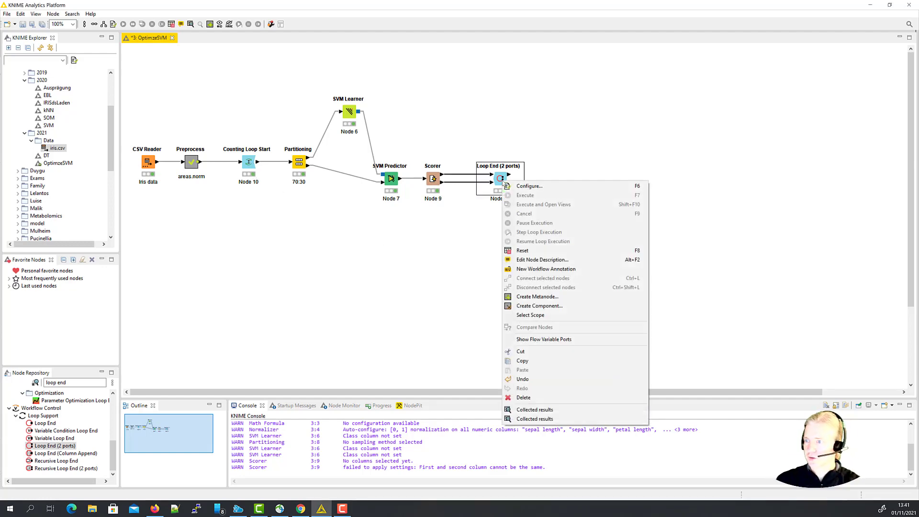
left_click(562, 419)
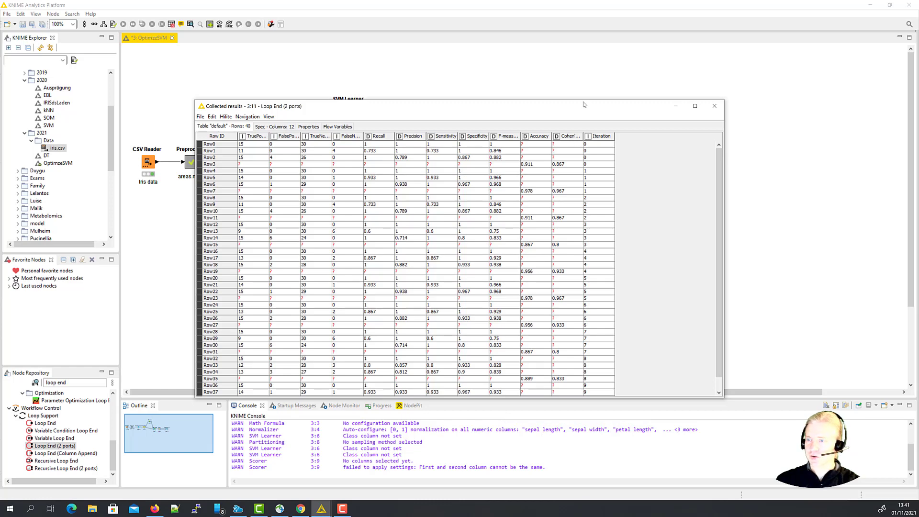
left_click_drag(583, 108, 577, 30)
left_click_drag(605, 312, 610, 401)
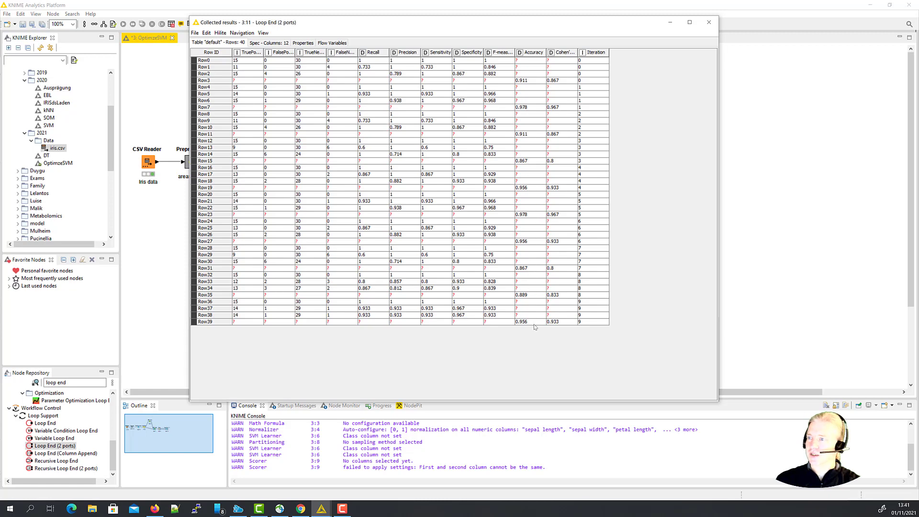
left_click(706, 23)
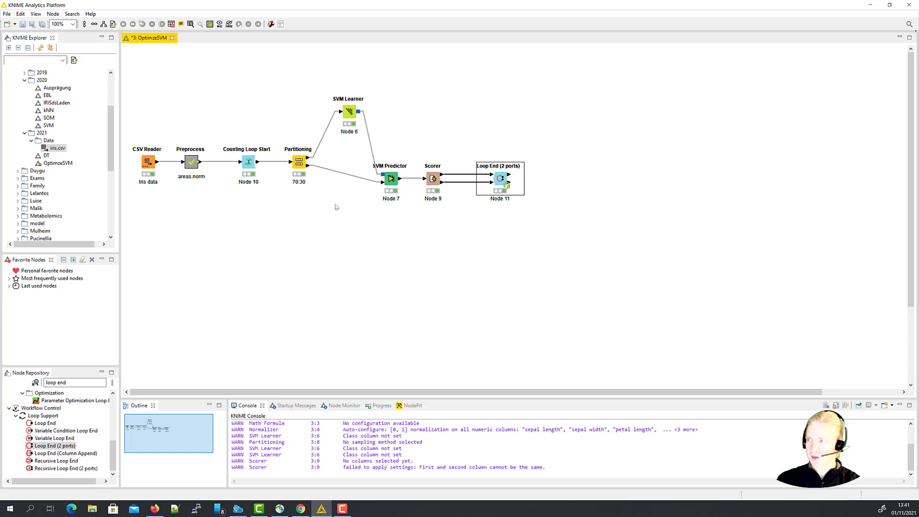
left_click(41, 25)
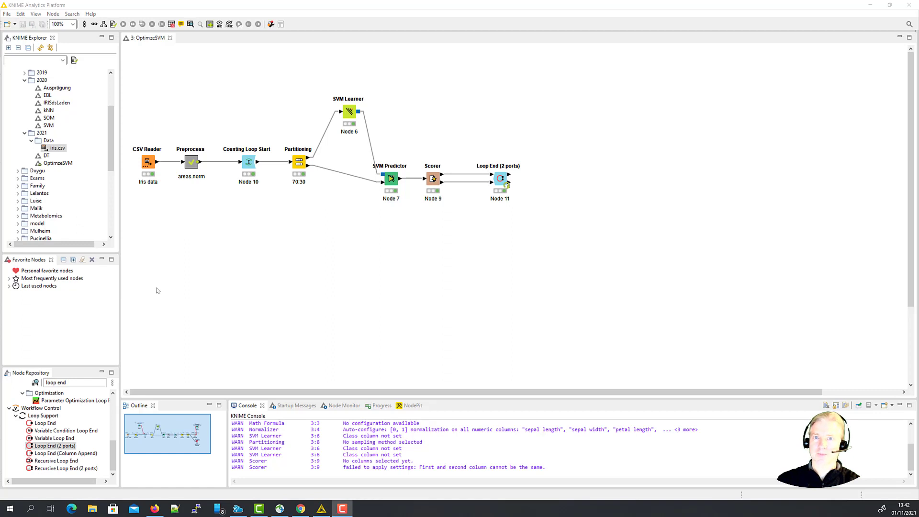
- Add a Row Filter node after the Loop End and connect it to the Loop End's second output
left_click(26, 382)
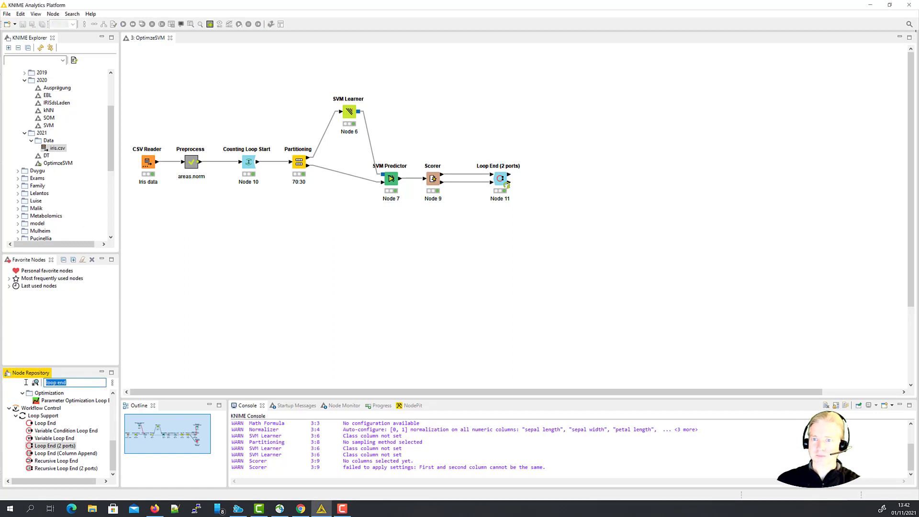
type("row")
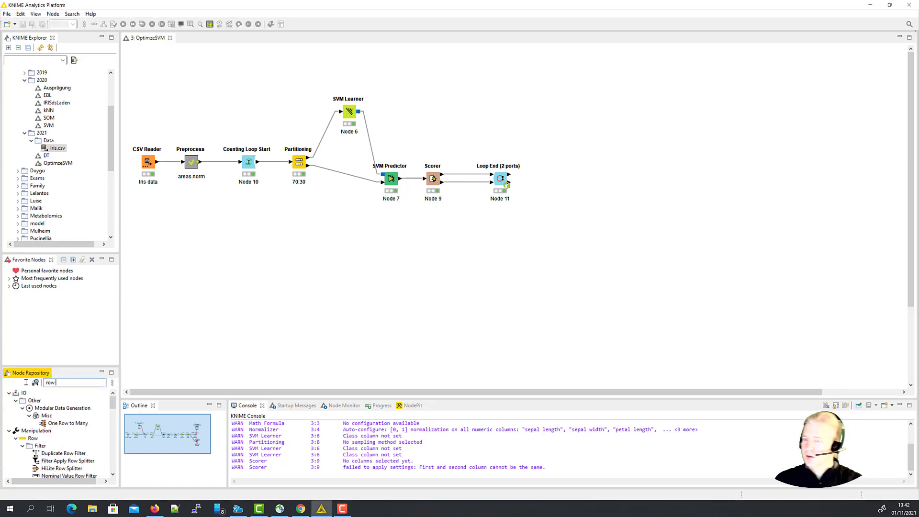
type(" fil")
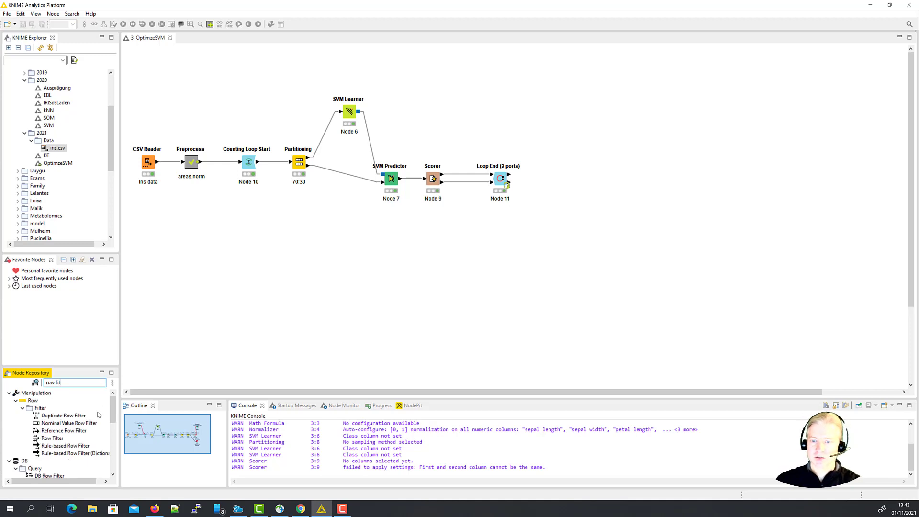
left_click_drag(52, 438, 551, 184)
left_click(547, 182)
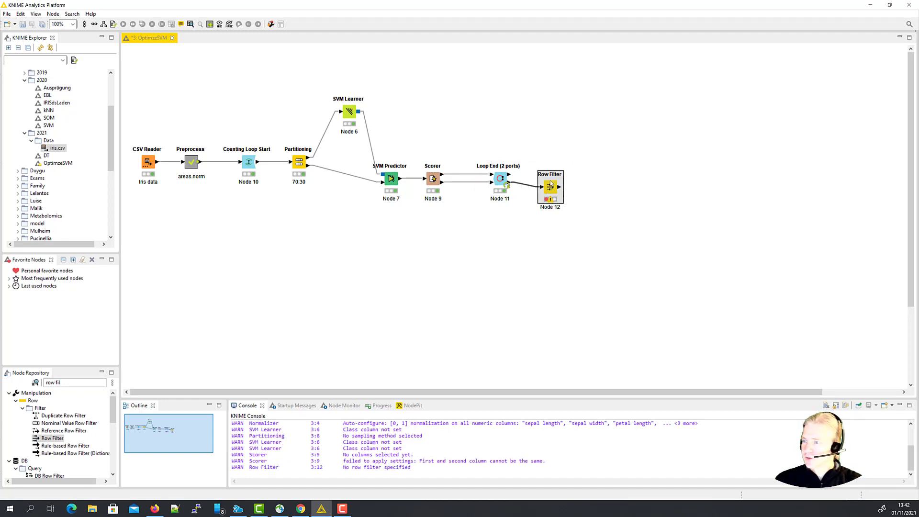
- Configure the Row Filter to exclude rows by attribute value where the Accuracy column has missing values
double_click(552, 187)
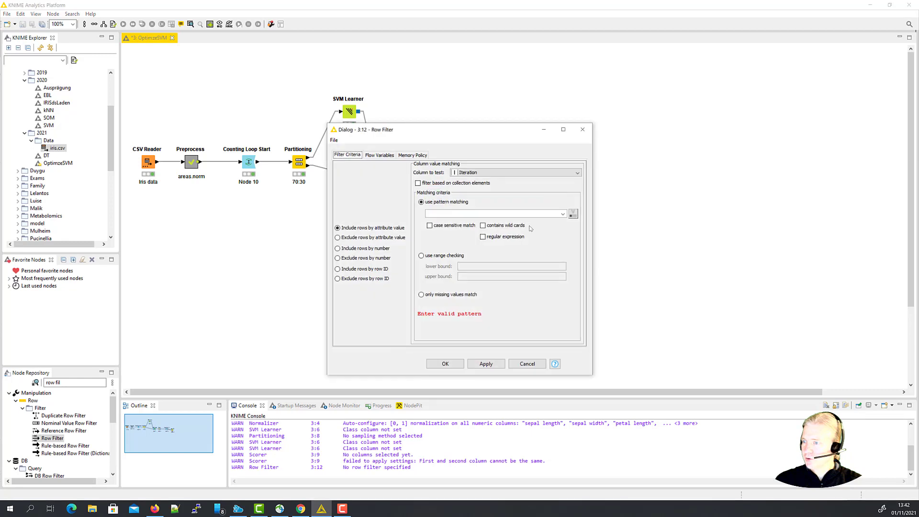
left_click(512, 175)
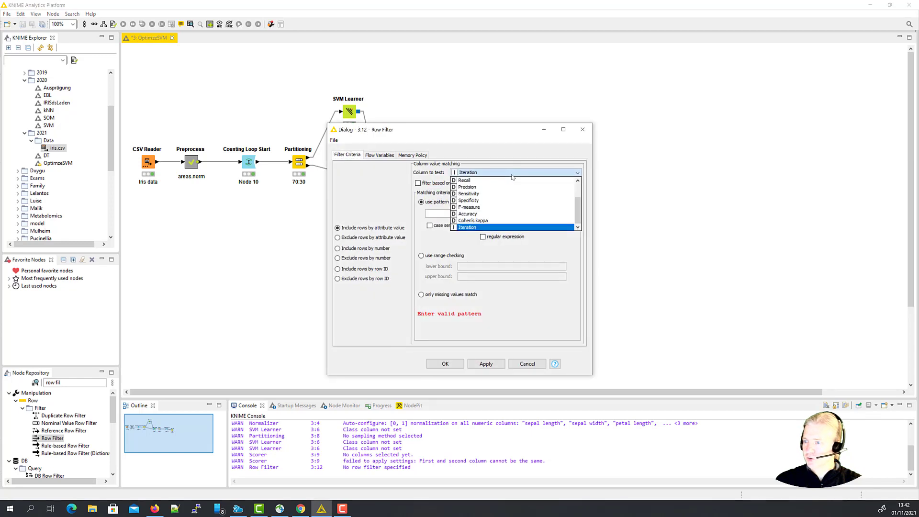
left_click(501, 214)
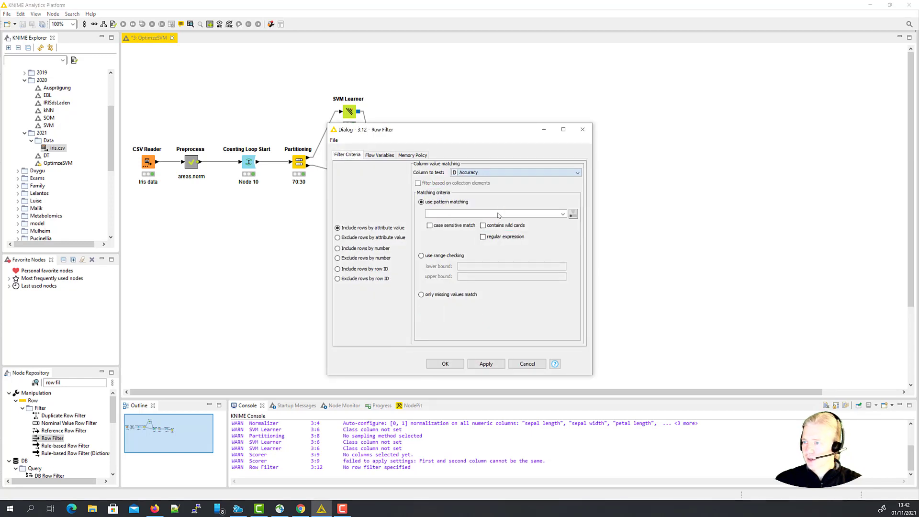
left_click(422, 295)
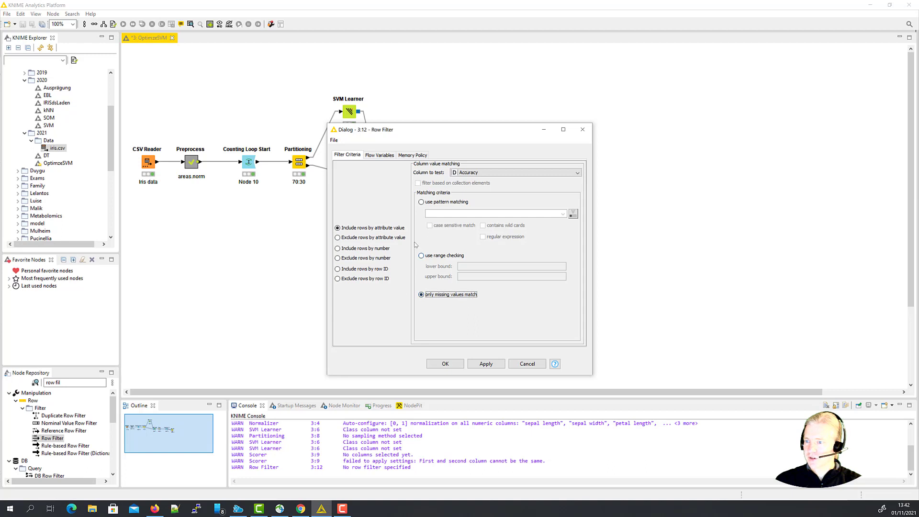
left_click(338, 238)
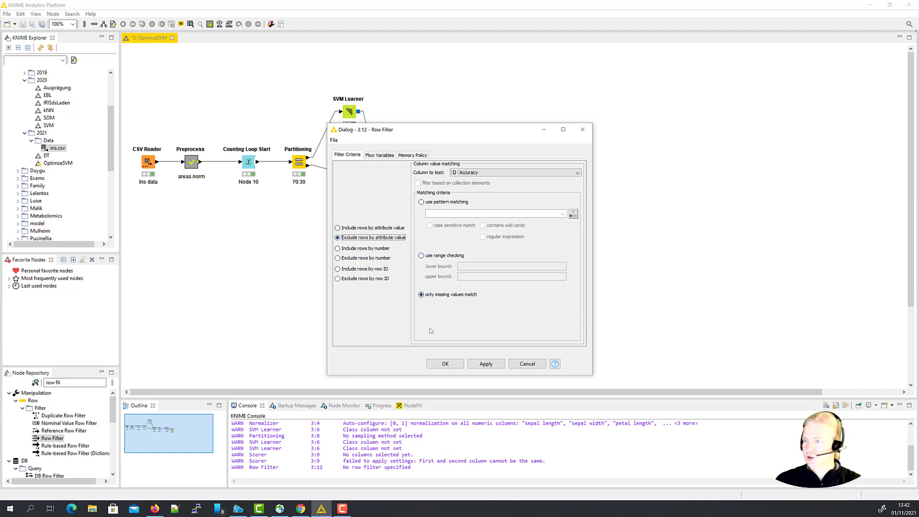
left_click(446, 366)
- Execute the Row Filter and view its filtered output table
right_click(551, 193)
left_click(577, 201)
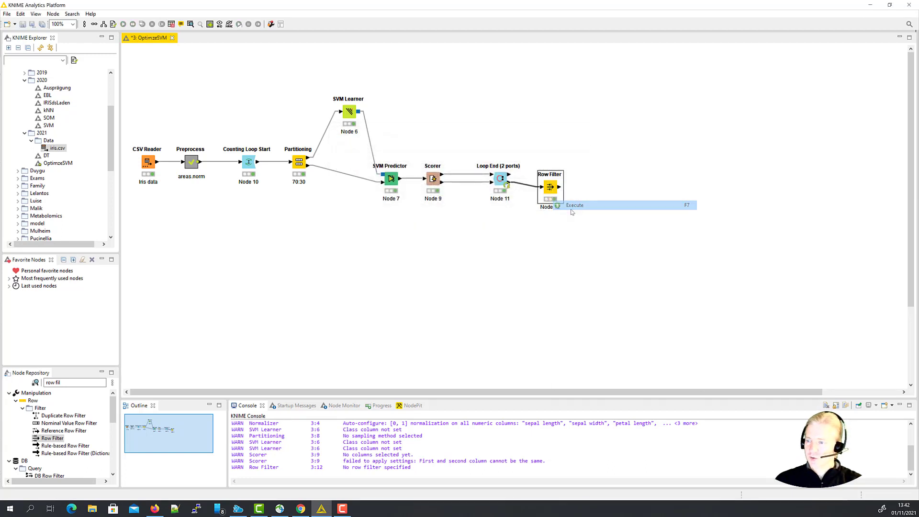
right_click(554, 189)
left_click(582, 386)
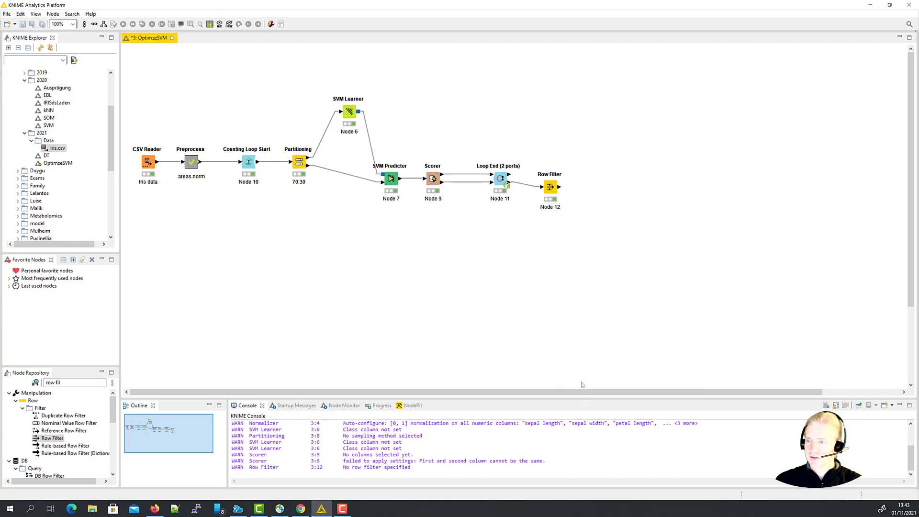
right_click(552, 187)
left_click(592, 377)
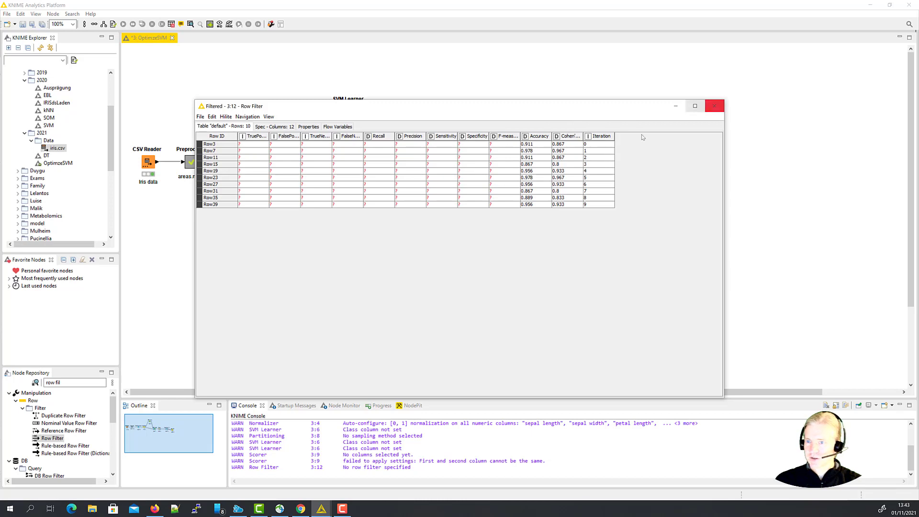
left_click(714, 106)
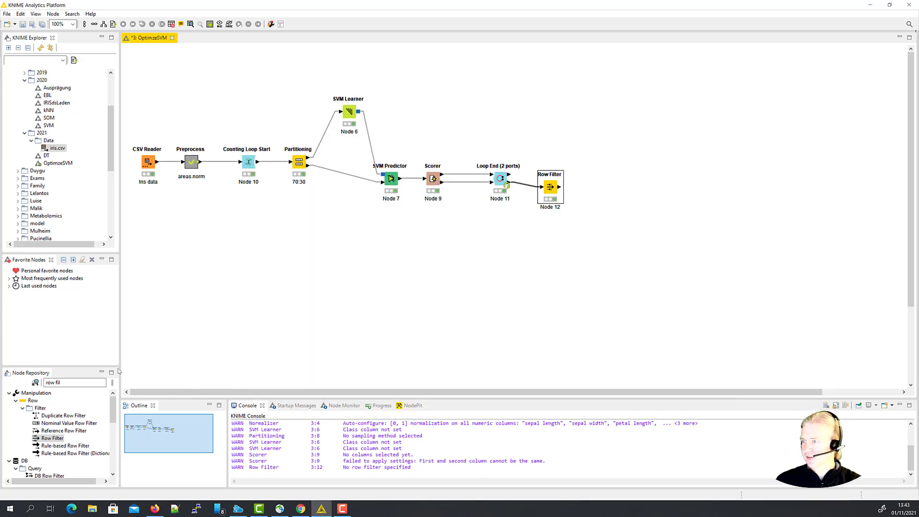
- Add a Column Filter node directly after the Row Filter, connected to its output
left_click(42, 382)
type("column")
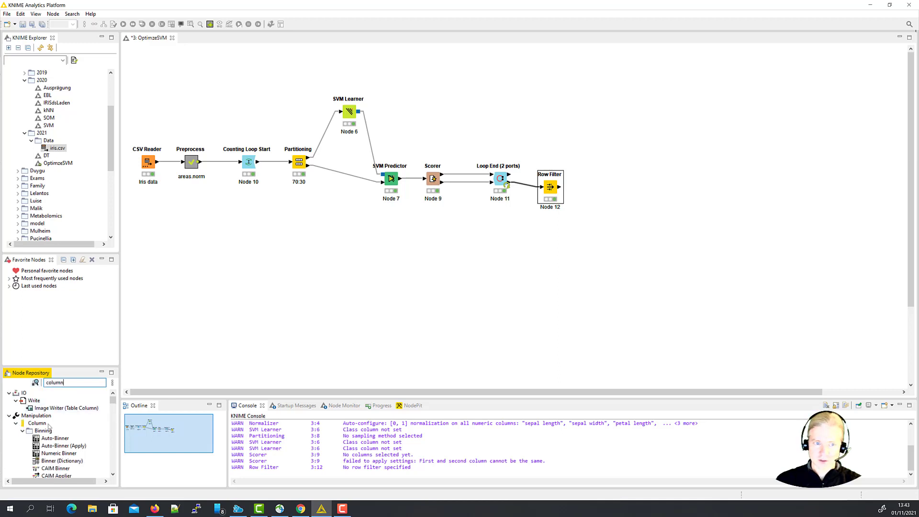
scroll(49, 417, "down", 3)
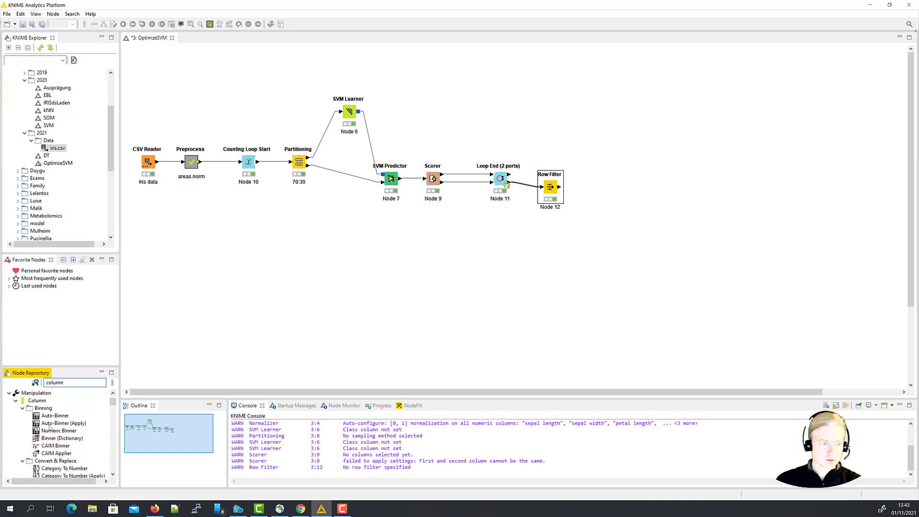
type("f")
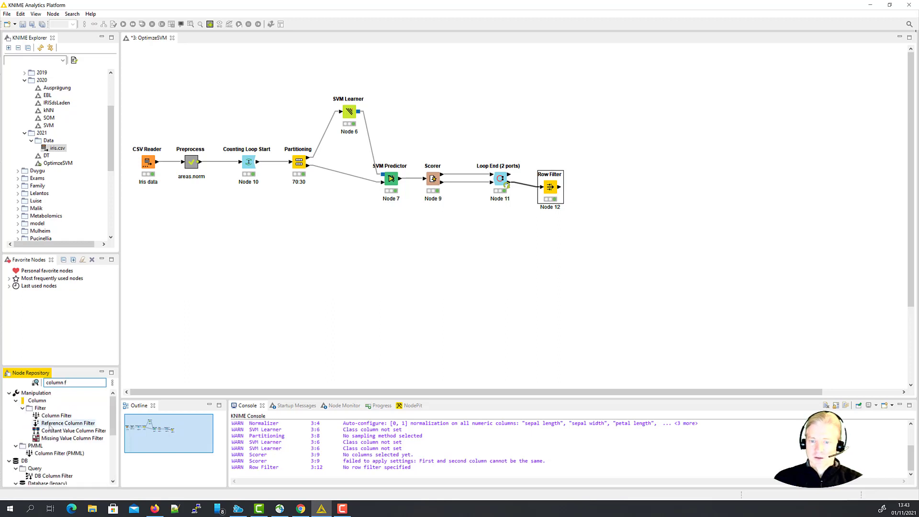
type("ui")
left_click_drag(56, 416, 583, 188)
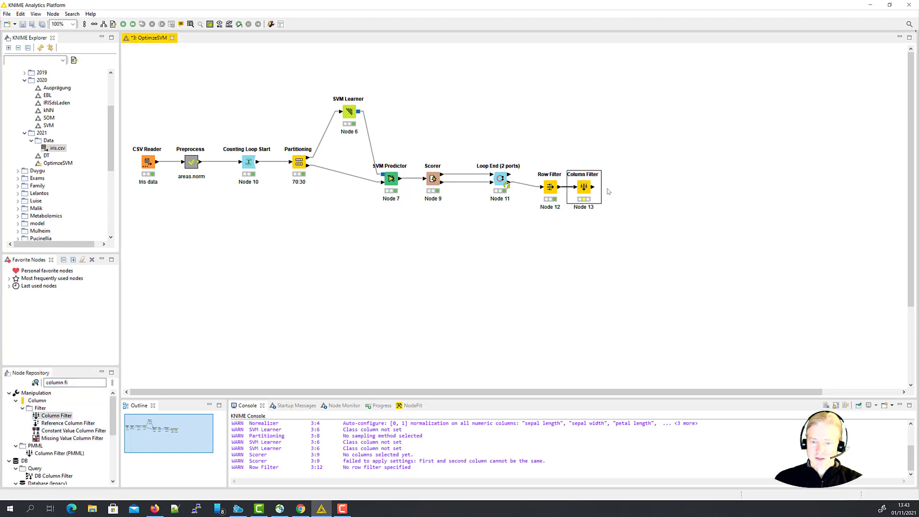
- Configure the Column Filter to include only the Accuracy column and exclude all others
double_click(583, 193)
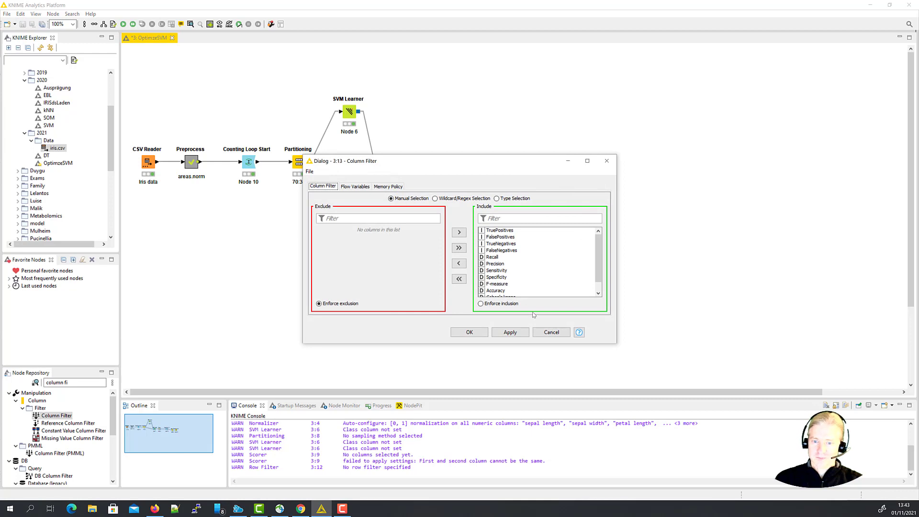
left_click(463, 284)
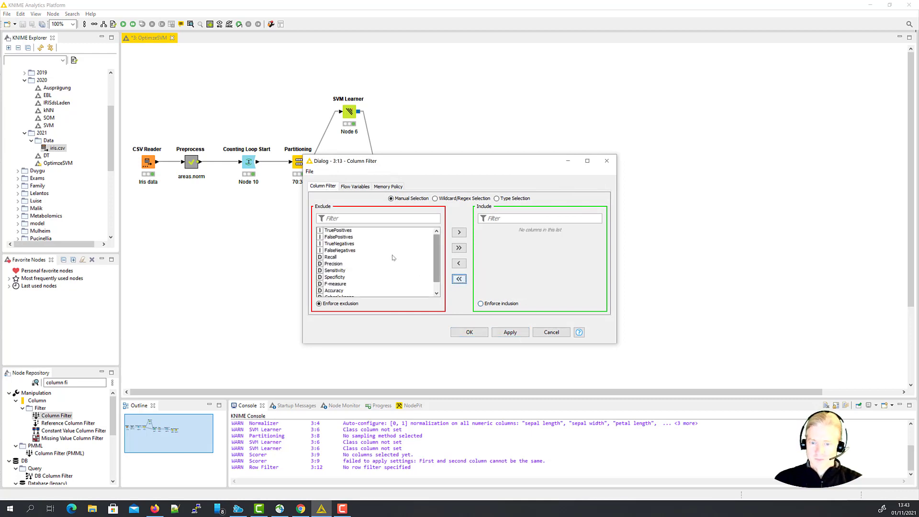
left_click(378, 270)
scroll(372, 276, "down", 1)
double_click(353, 279)
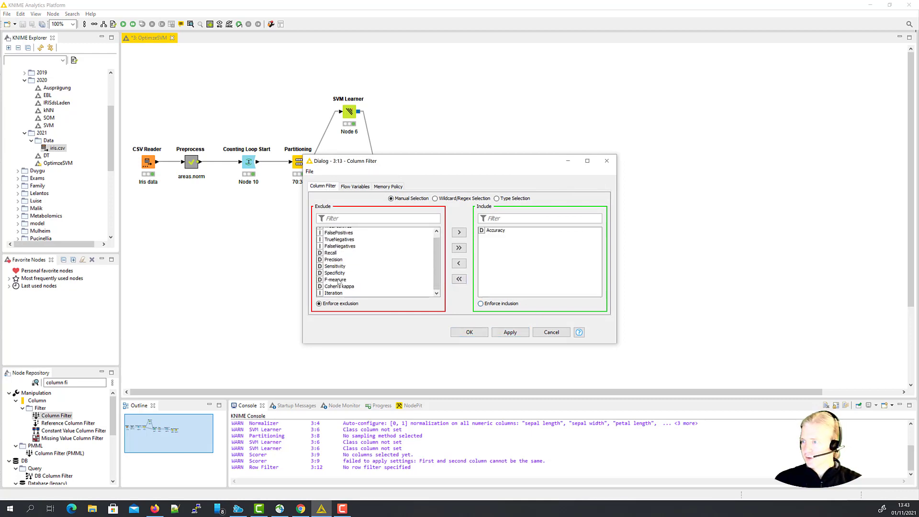
left_click(474, 332)
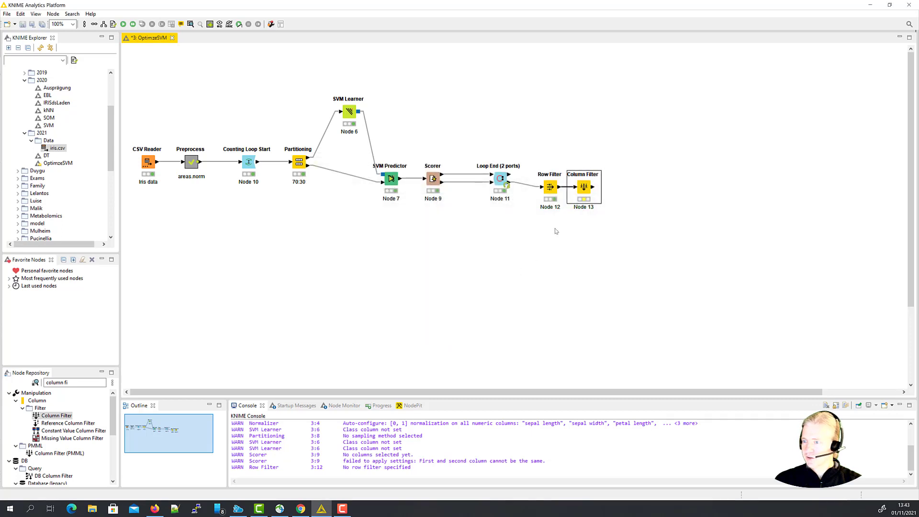
- Execute the Column Filter, shift it slightly away from the Row Filter, and view its filtered table
right_click(582, 195)
left_click(603, 210)
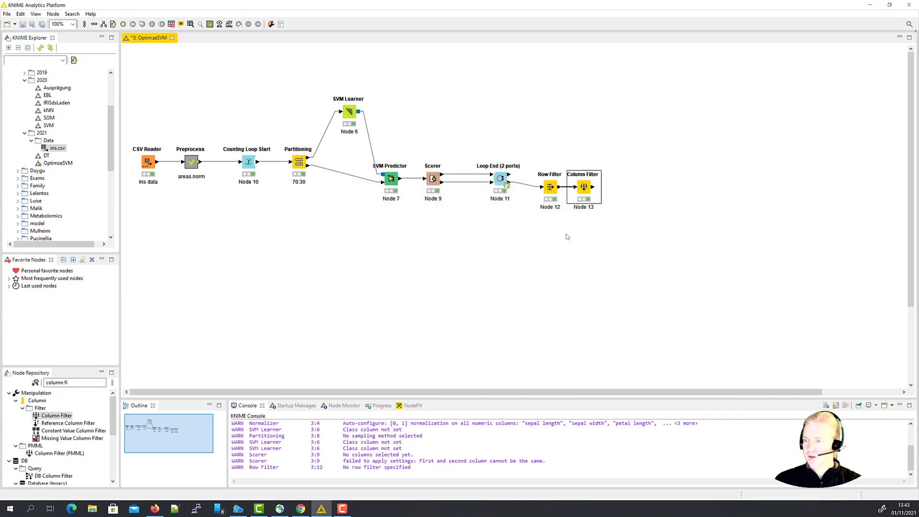
left_click_drag(588, 189, 598, 190)
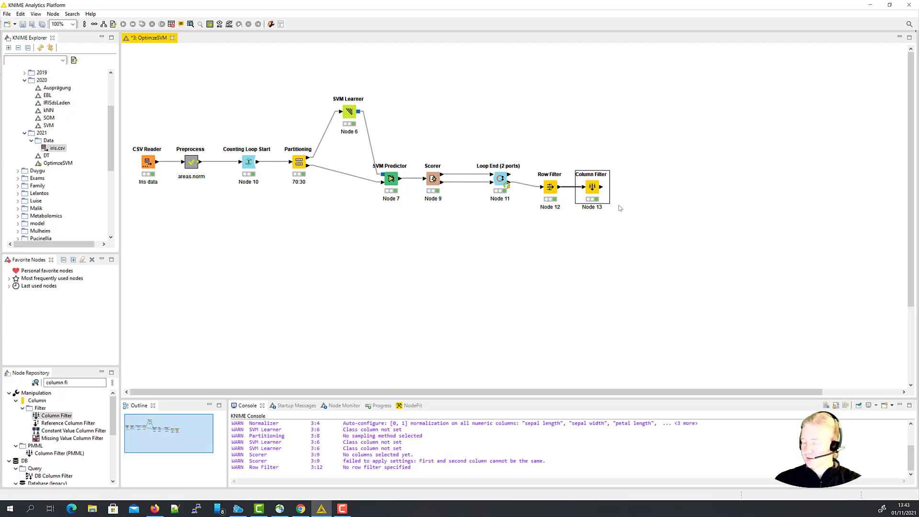
right_click(593, 187)
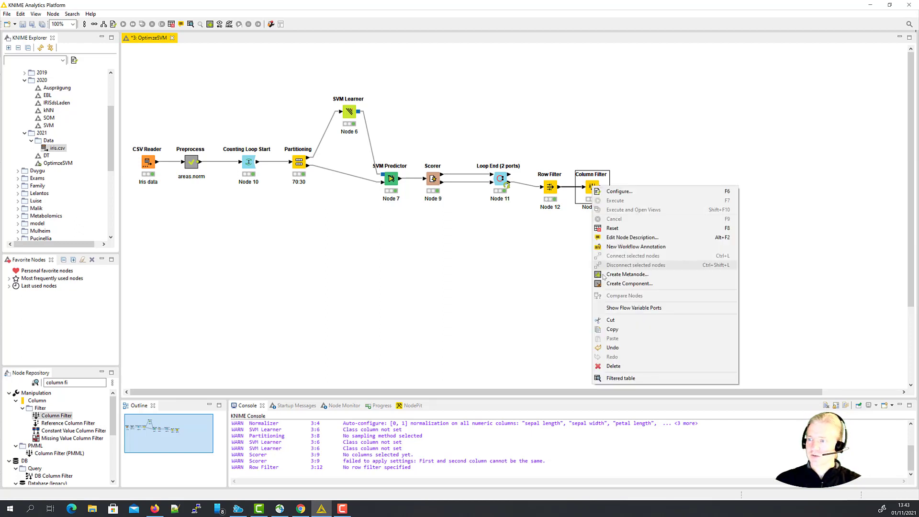
left_click(632, 378)
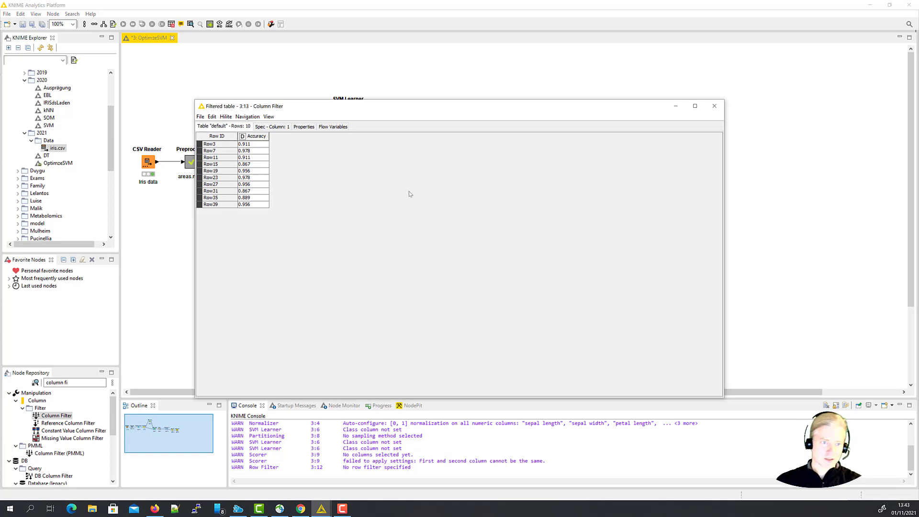
left_click(715, 106)
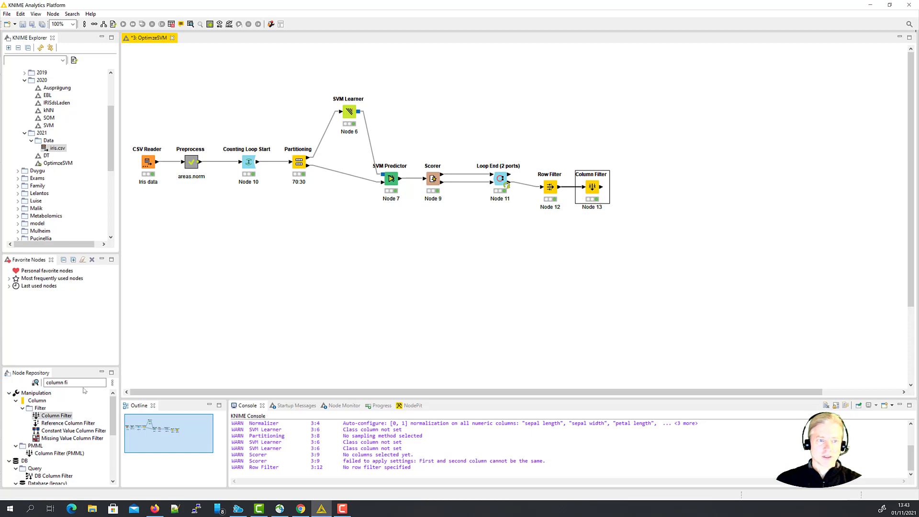
- Find the Math Formula node in the node repository and add it directly after the Column Filter
left_click_drag(83, 384, 26, 388)
type("math")
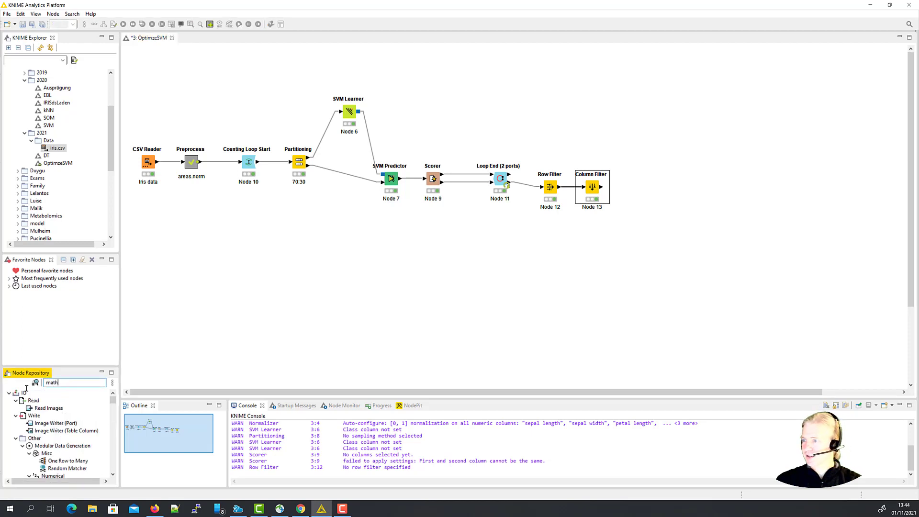
double_click(57, 415)
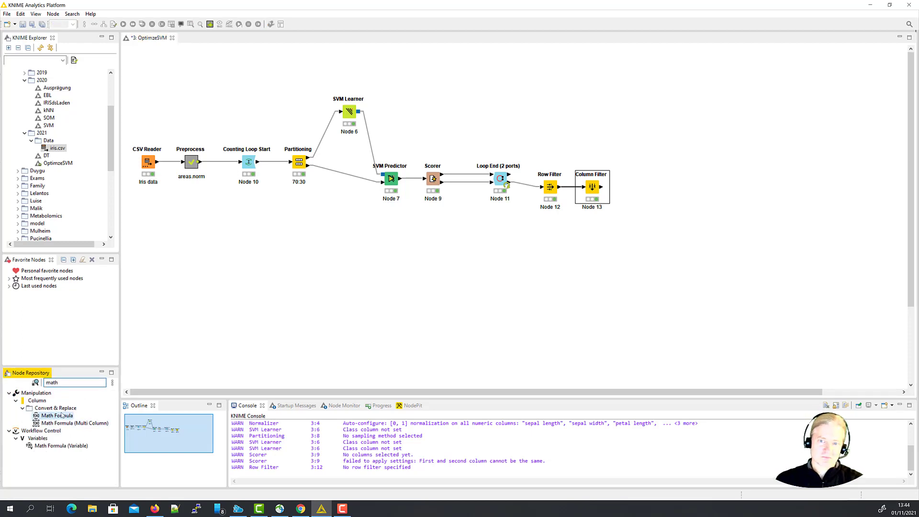
- Configure the Math Formula with the expression COL_MEAN($Accuracy$), appending the result as a new column
double_click(638, 191)
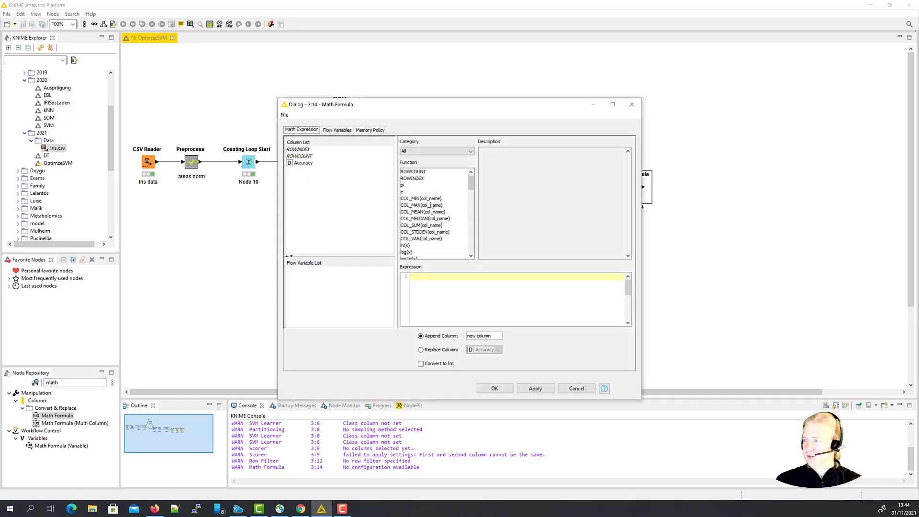
double_click(418, 212)
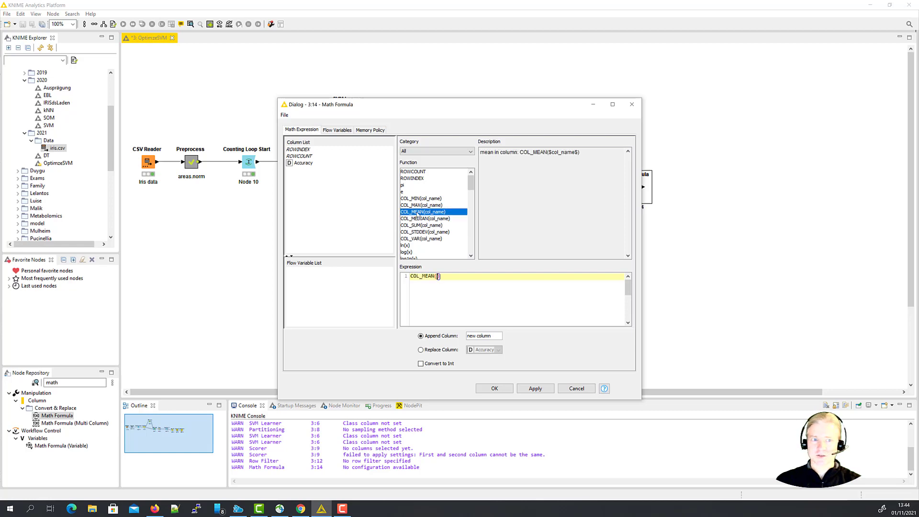
double_click(304, 163)
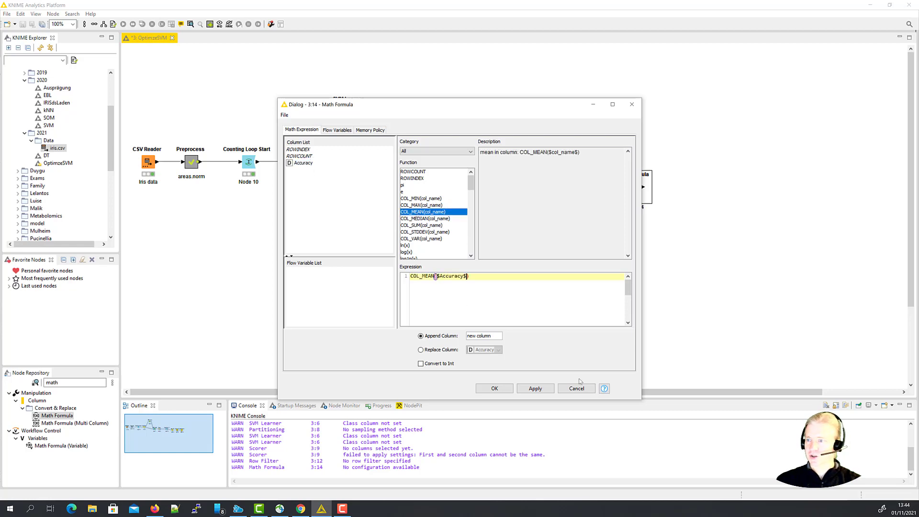
left_click(495, 388)
- Execute the Math Formula and view its output data, widening the appended column
right_click(636, 187)
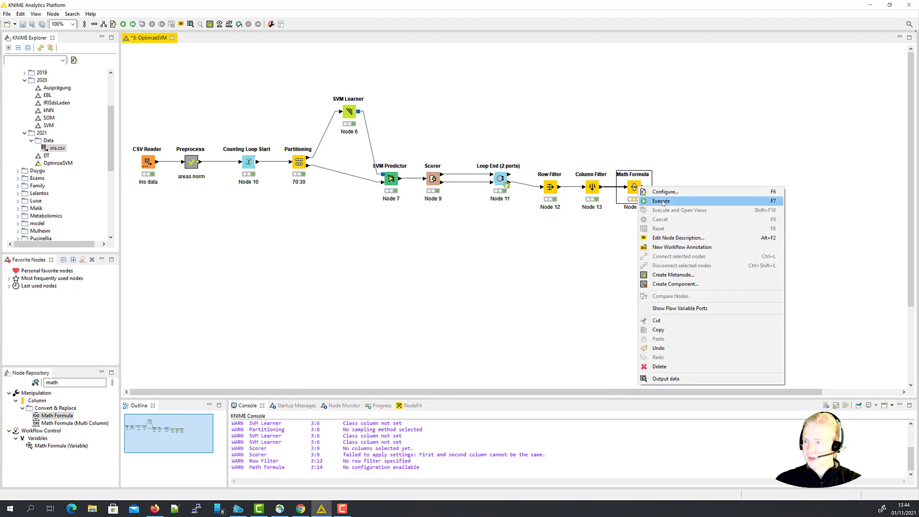
left_click(665, 201)
right_click(635, 188)
left_click(661, 381)
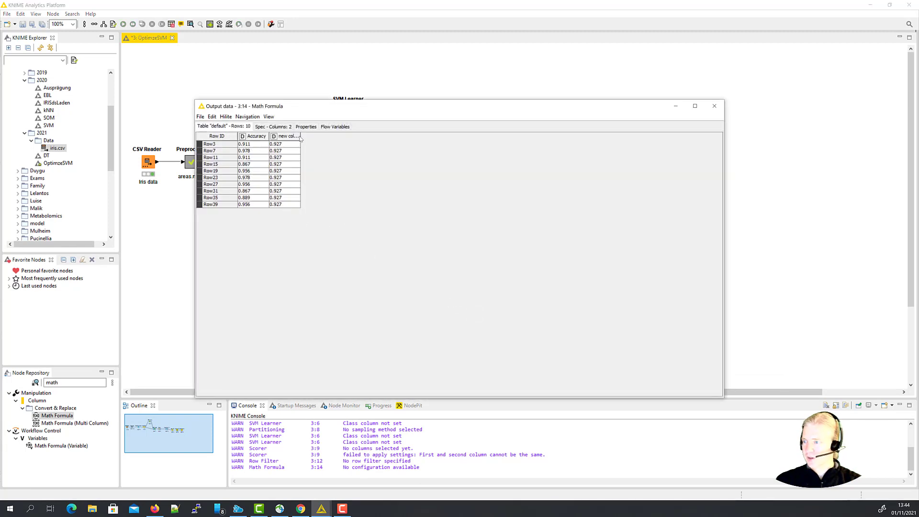
left_click_drag(301, 136, 337, 135)
left_click(714, 106)
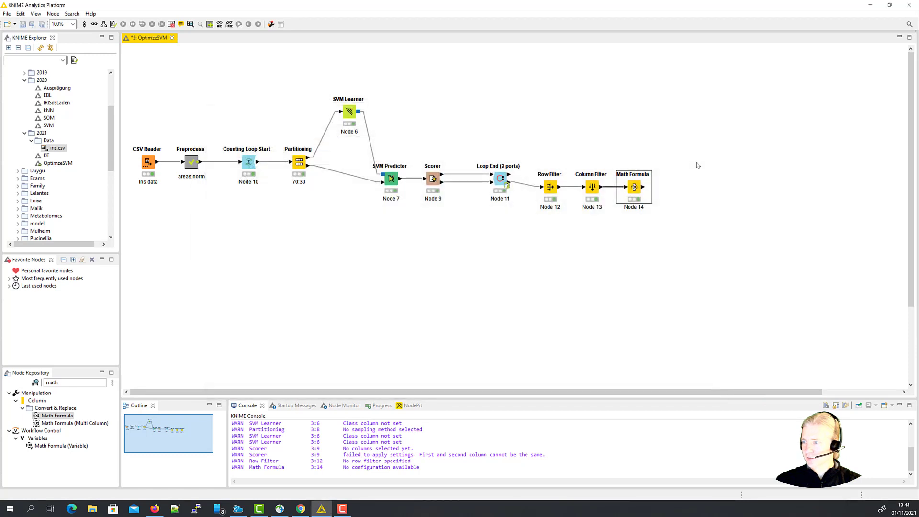
- Set the name of the Math Formula's appended column to AvgAcc
double_click(633, 189)
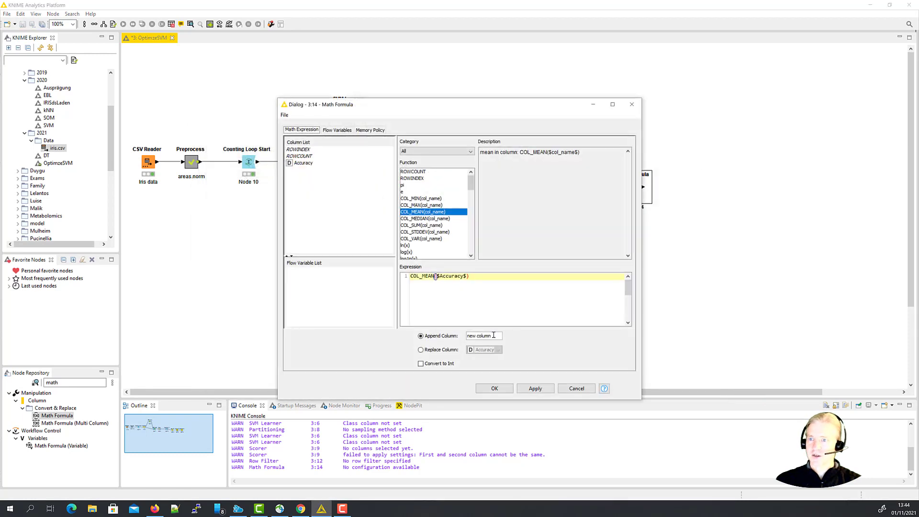
left_click(422, 336)
type("A")
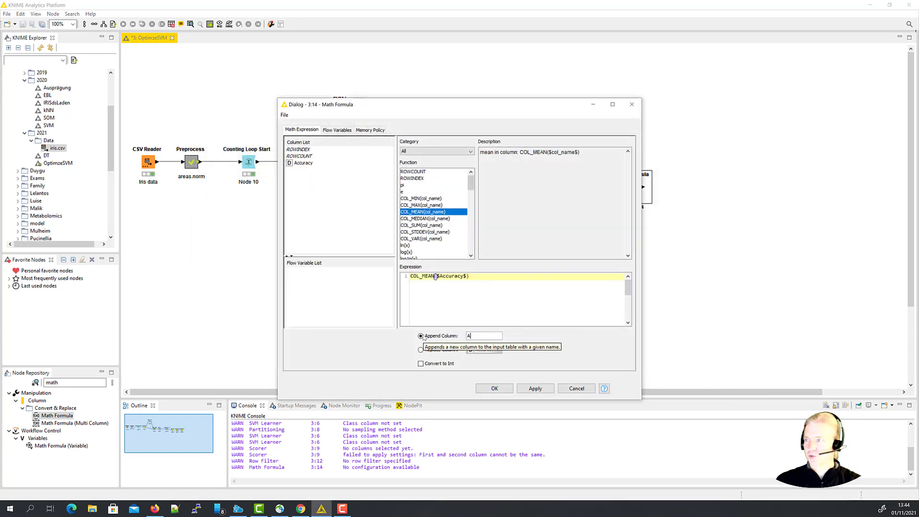
type("cgAcc")
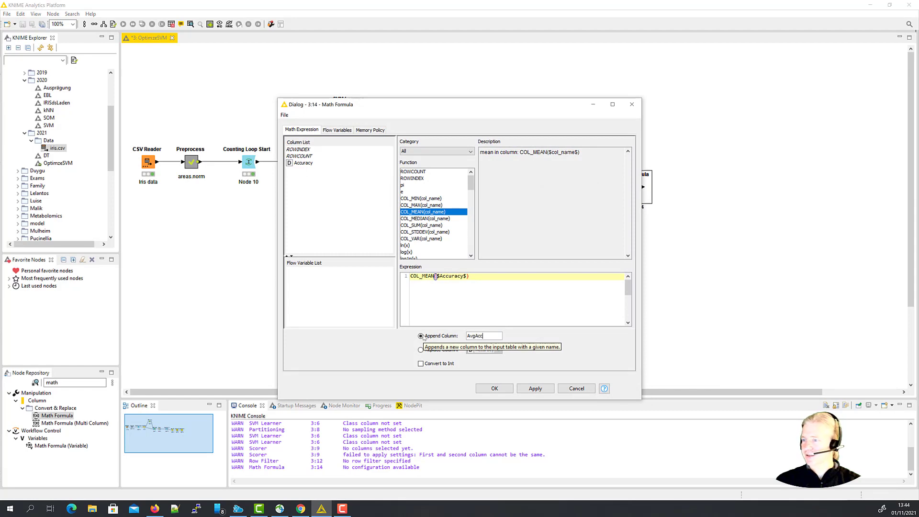
left_click(495, 388)
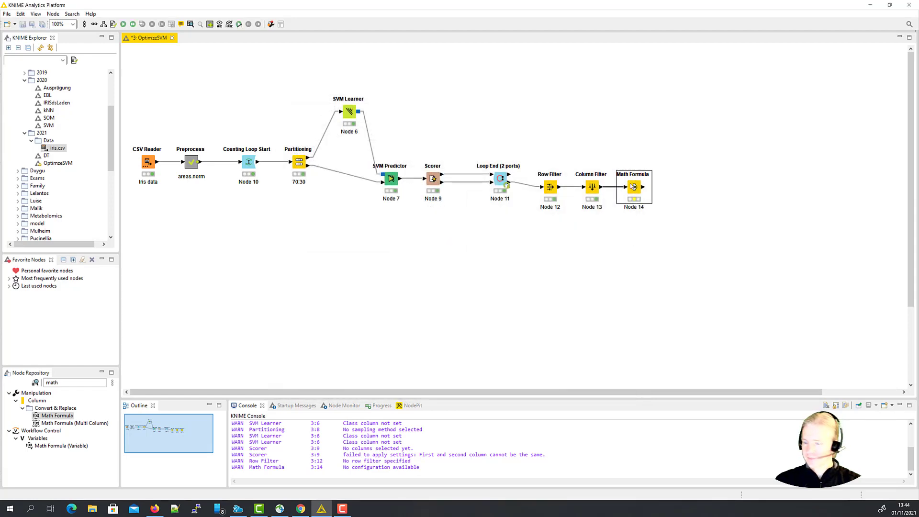
- Execute the Math Formula again and check the AvgAcc column in its output data
right_click(630, 184)
left_click(650, 198)
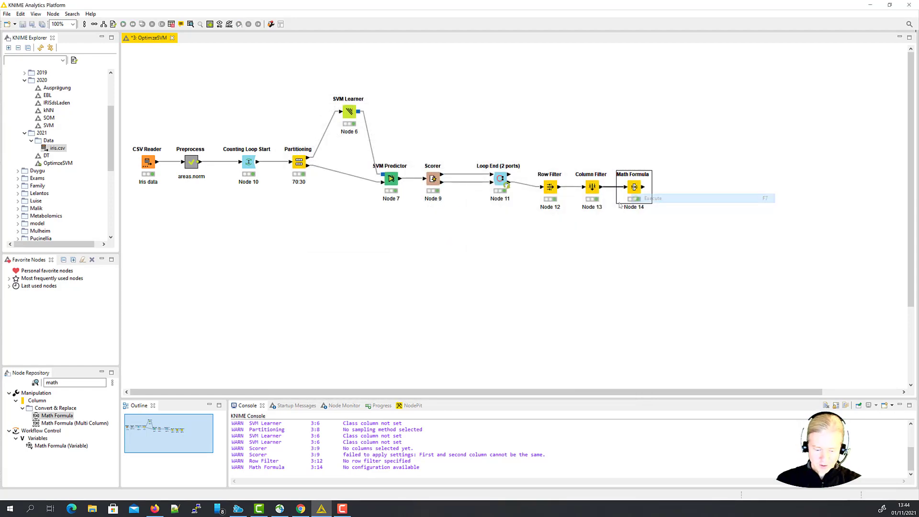
right_click(641, 188)
left_click(680, 380)
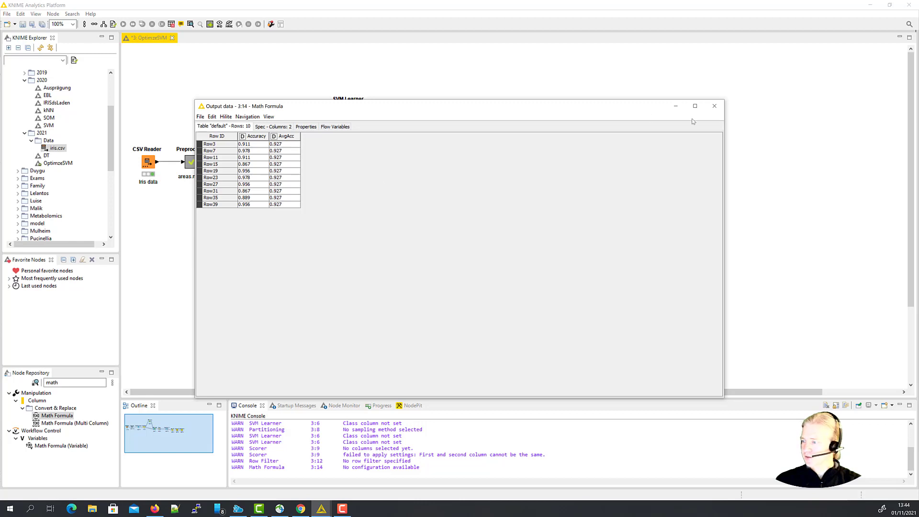
left_click(714, 106)
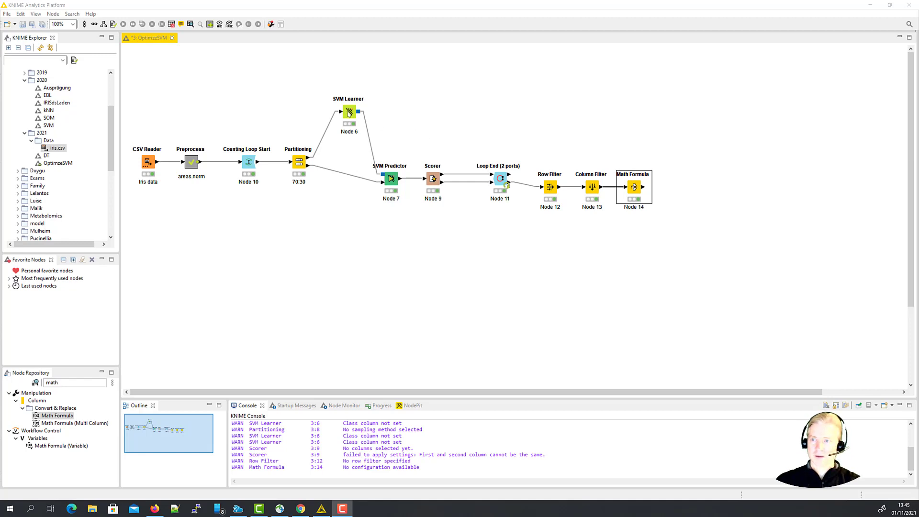
- Examine the SVM Learner's kernel options and parameters, leaving the settings as they are
double_click(348, 113)
left_click_drag(492, 131, 557, 58)
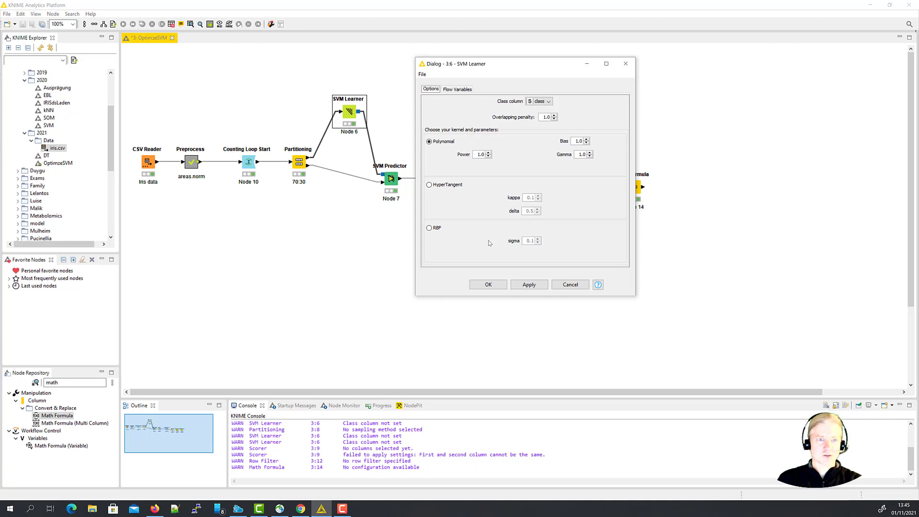
left_click(488, 284)
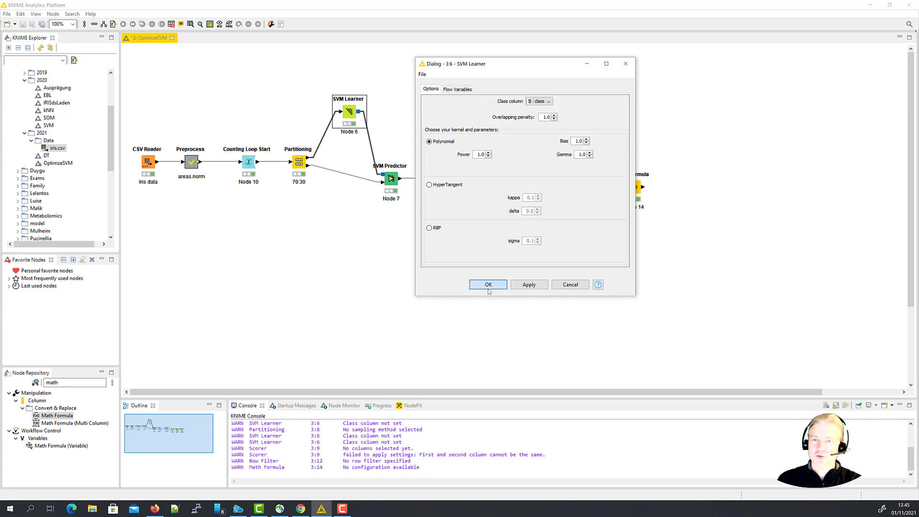
left_click(522, 282)
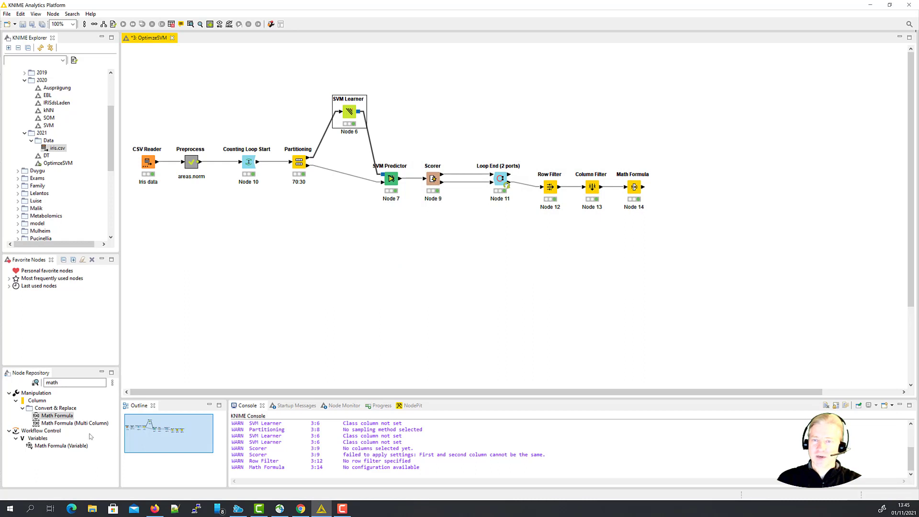
- Add a Parameter Optimization Loop Start above the Preprocess node and connect its variable output to the Counting Loop Start
double_click(60, 383)
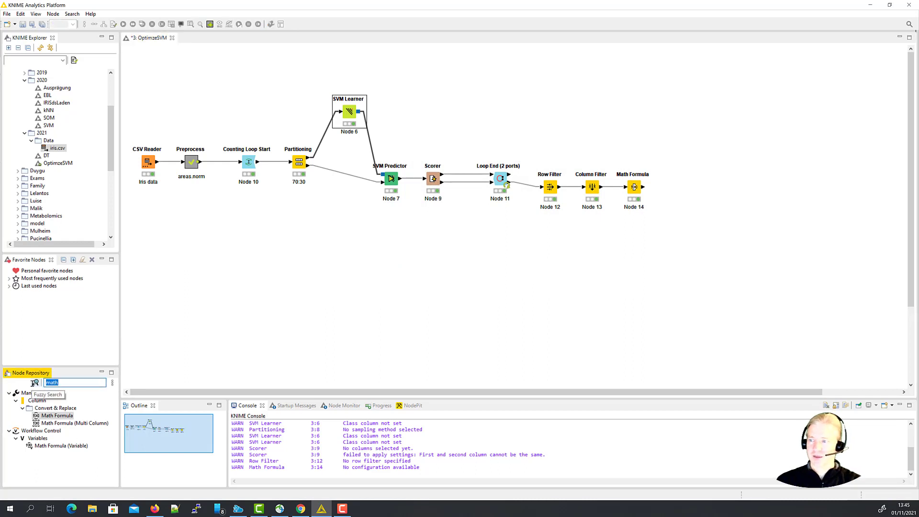
type("para")
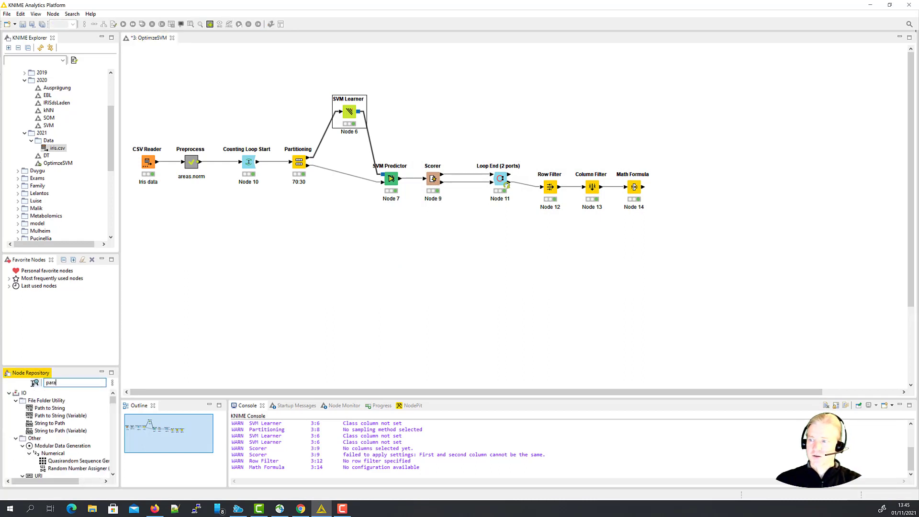
type("meter")
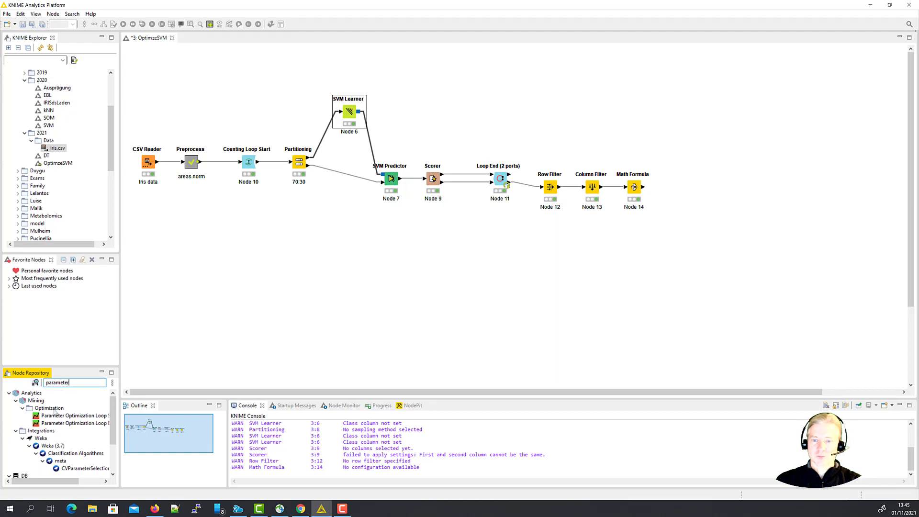
left_click_drag(59, 416, 225, 81)
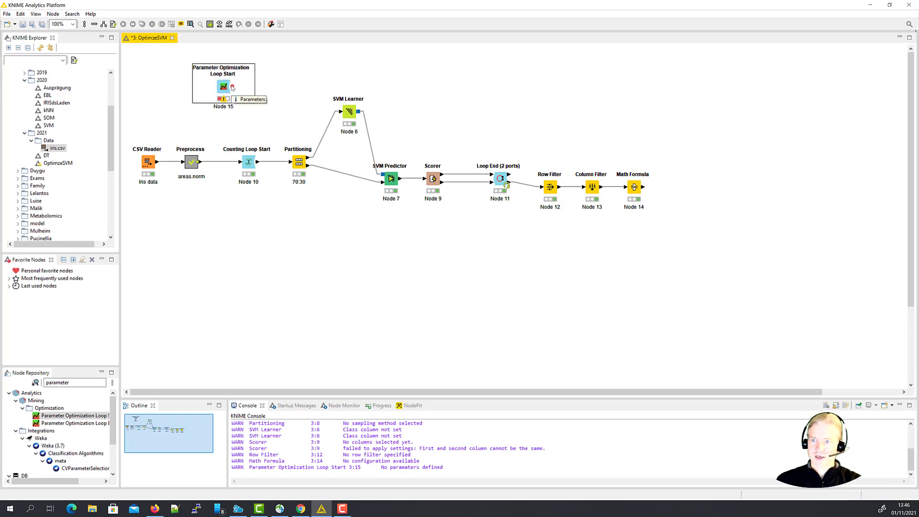
left_click_drag(232, 87, 249, 161)
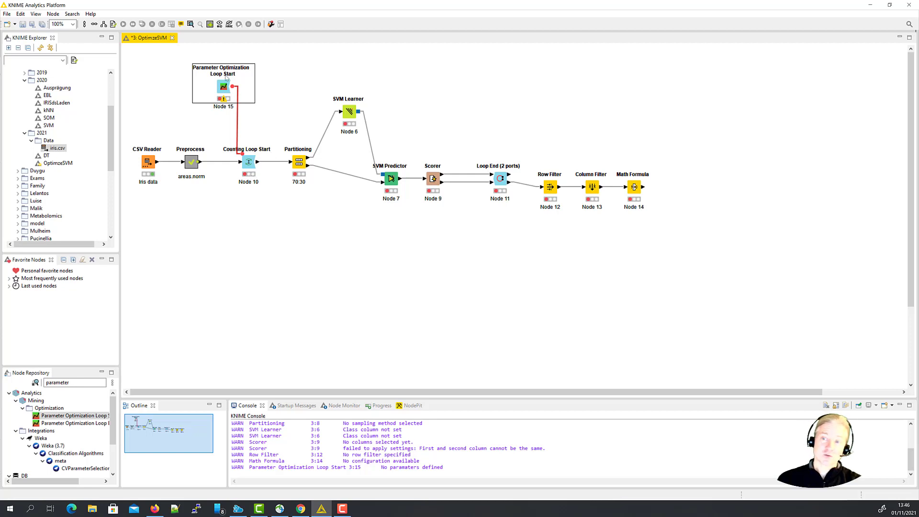
left_click_drag(225, 88, 208, 89)
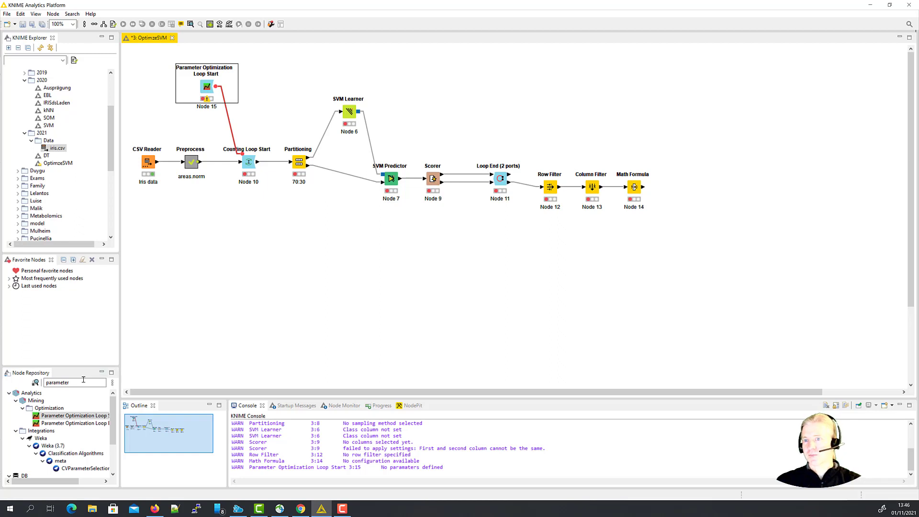
- Add a Parameter Optimization Loop End, delete its direct connection to the Loop Start, and place it beyond and above the Math Formula
double_click(81, 425)
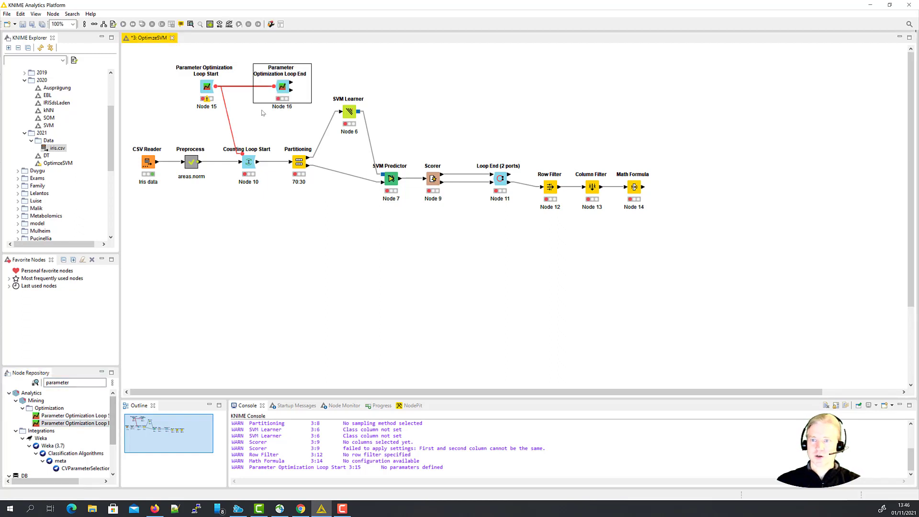
left_click(257, 95)
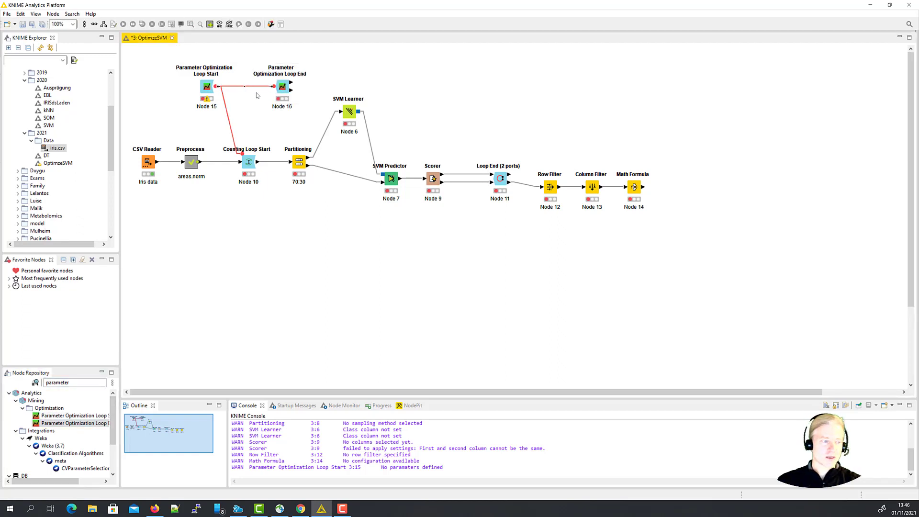
key("Delete")
left_click_drag(287, 86, 718, 95)
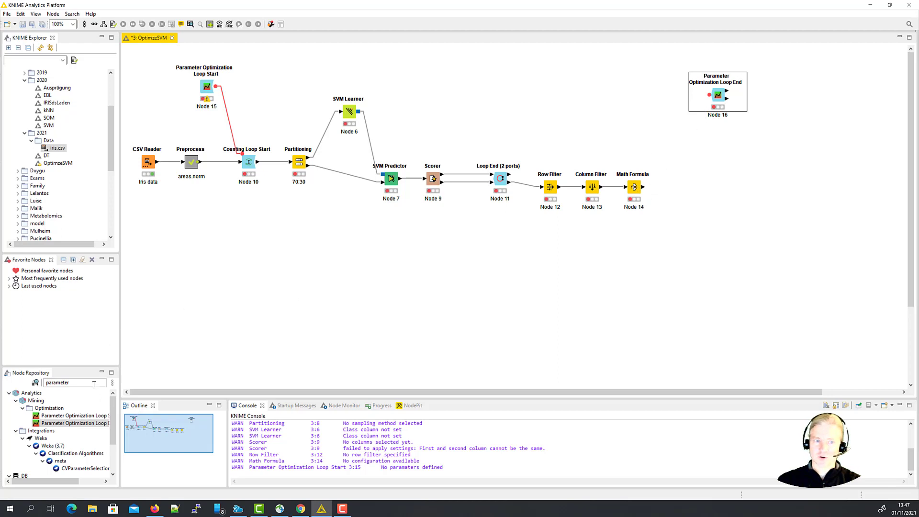
- Find the Table Column to Variable node in the node repository and add it to the workflow
double_click(58, 382)
type("ta")
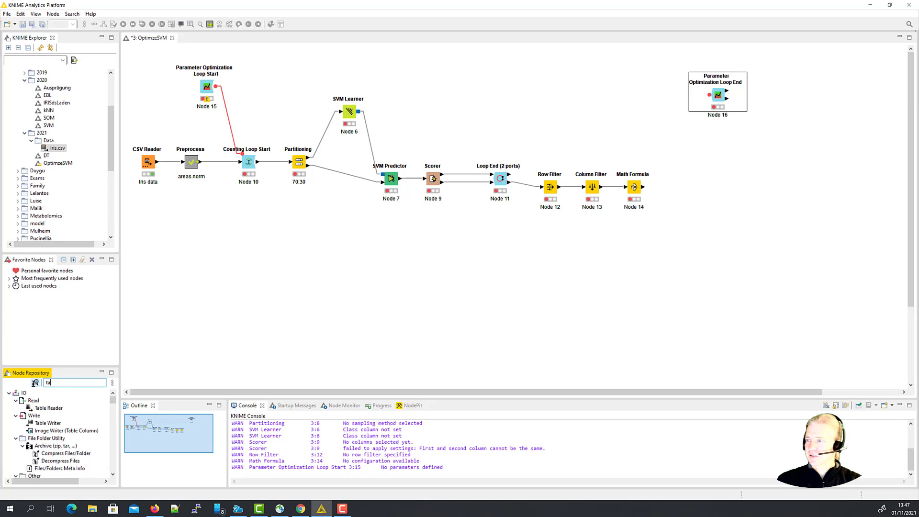
type("ble column")
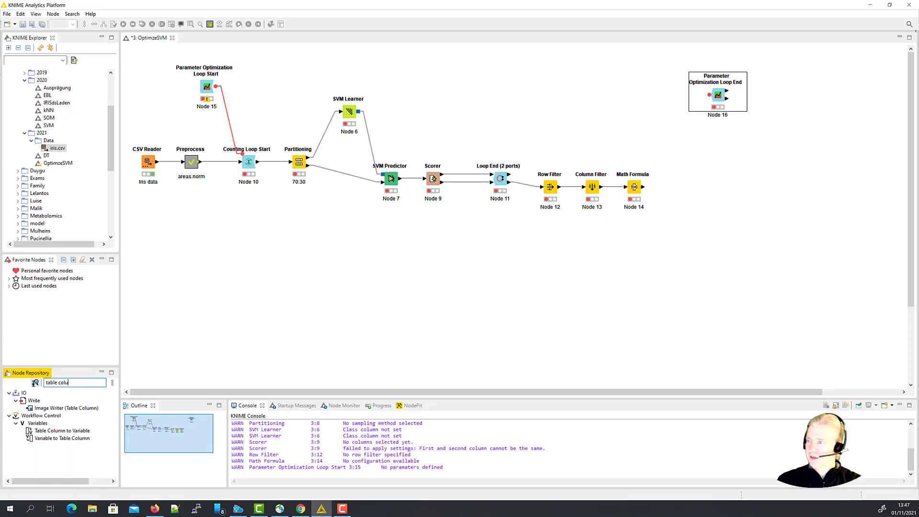
double_click(52, 431)
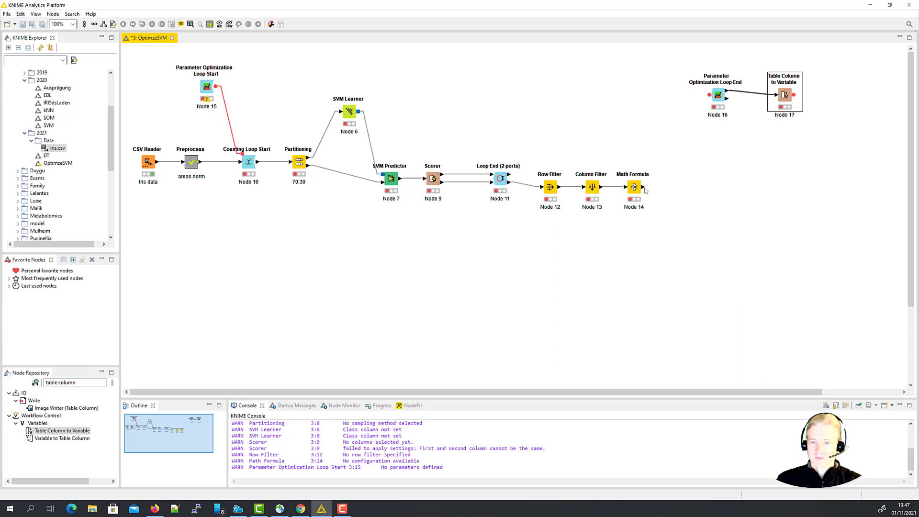
- Connect the Table Column to Variable node after the Math Formula and link its variable output to the Parameter Optimization Loop End
left_click_drag(644, 186, 683, 187)
double_click(686, 188)
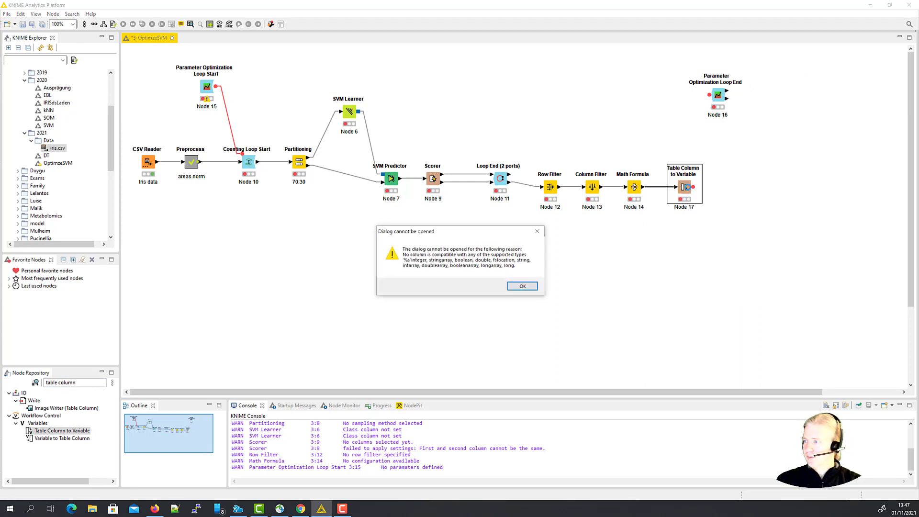
left_click(524, 286)
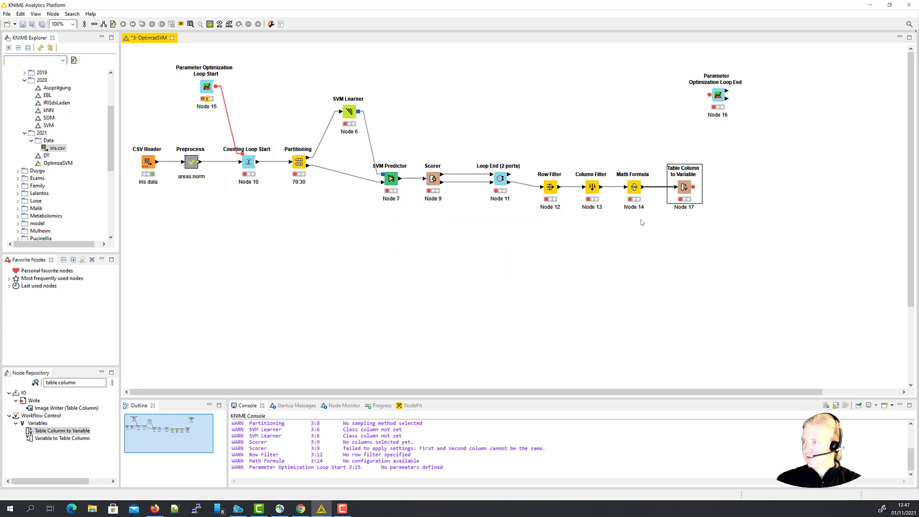
left_click(642, 192)
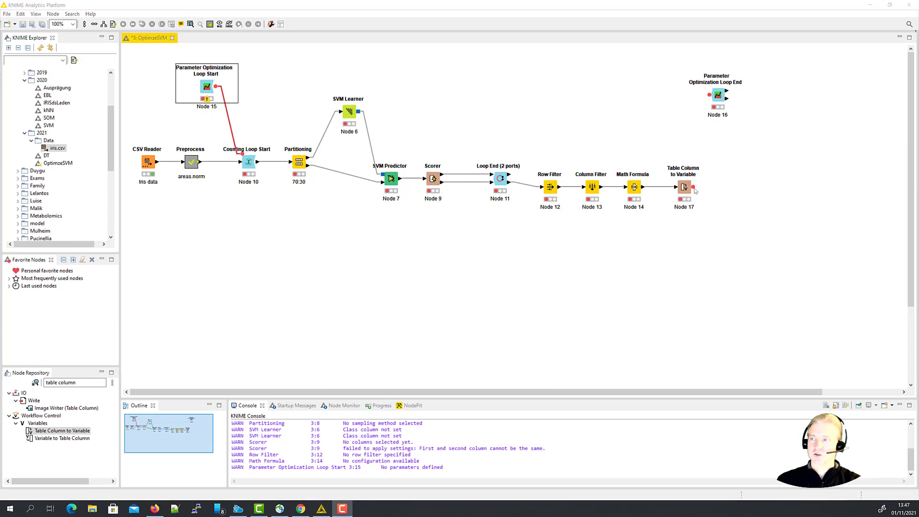
left_click_drag(694, 188, 709, 95)
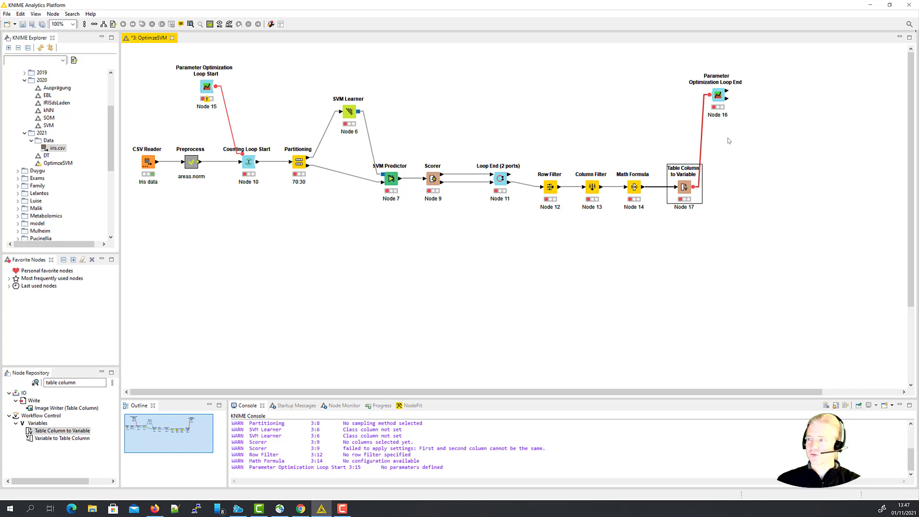
left_click(722, 90)
left_click_drag(722, 90, 722, 88)
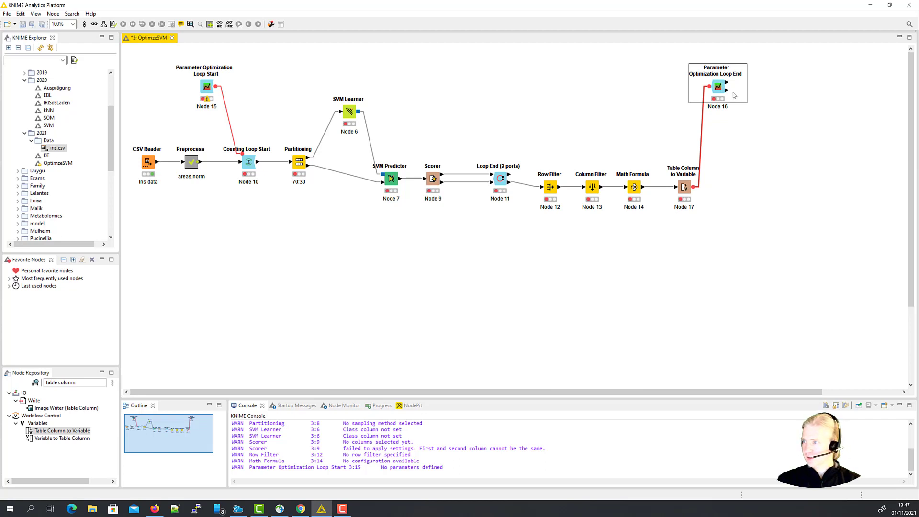
- View the Parameter Optimization Loop Start's settings and try to open the configuration of the SVM Learner after Partitioning
double_click(208, 87)
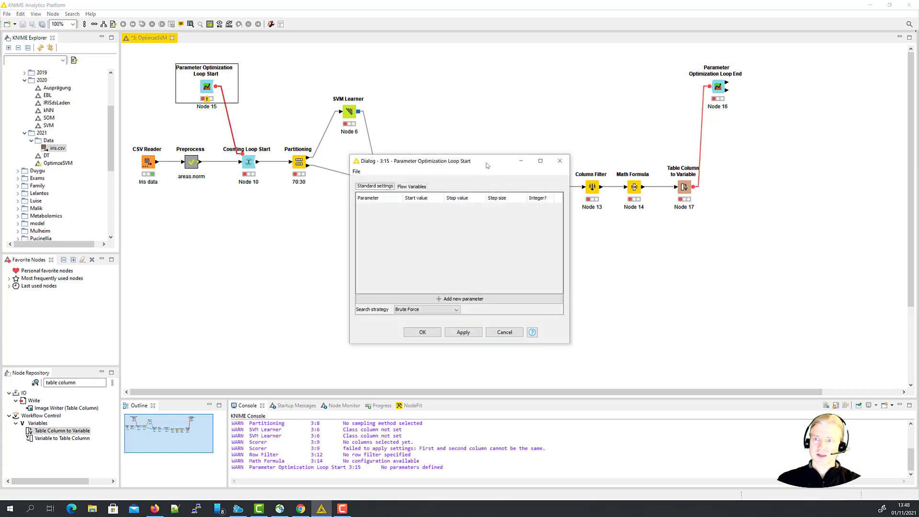
left_click_drag(487, 161, 477, 103)
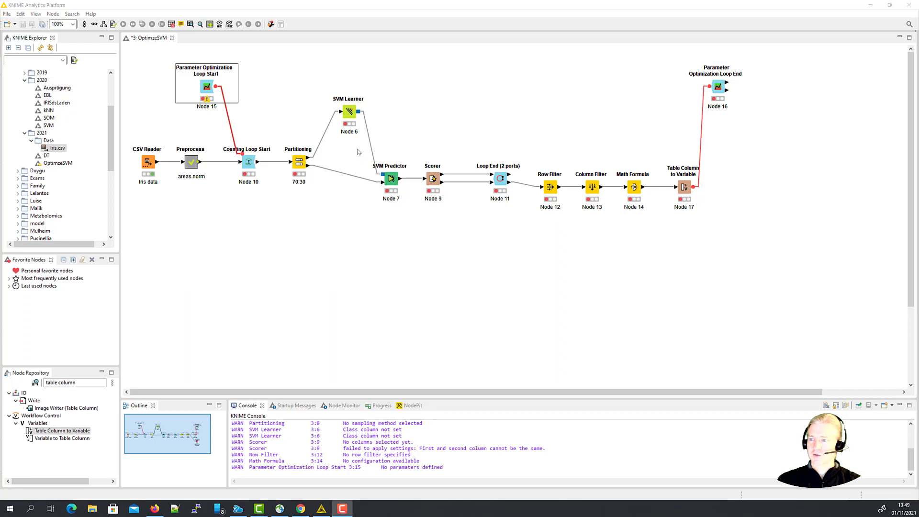
double_click(350, 114)
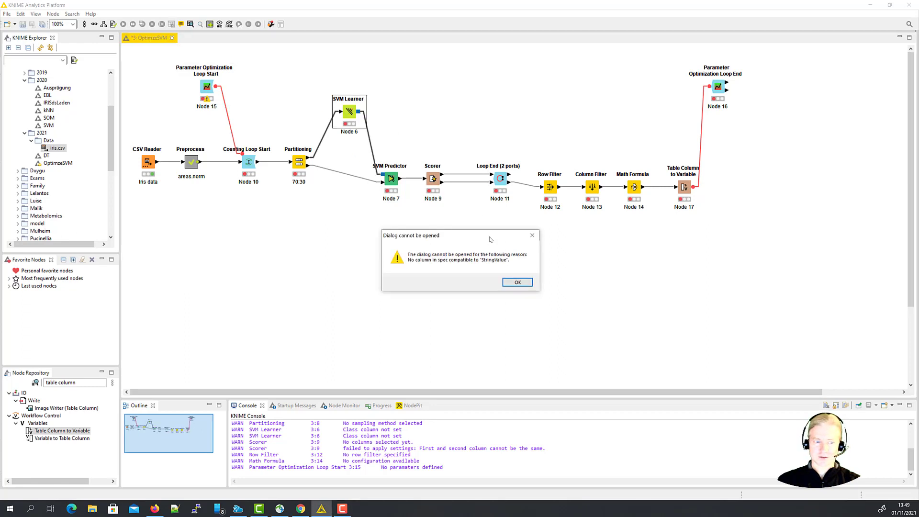
left_click(516, 282)
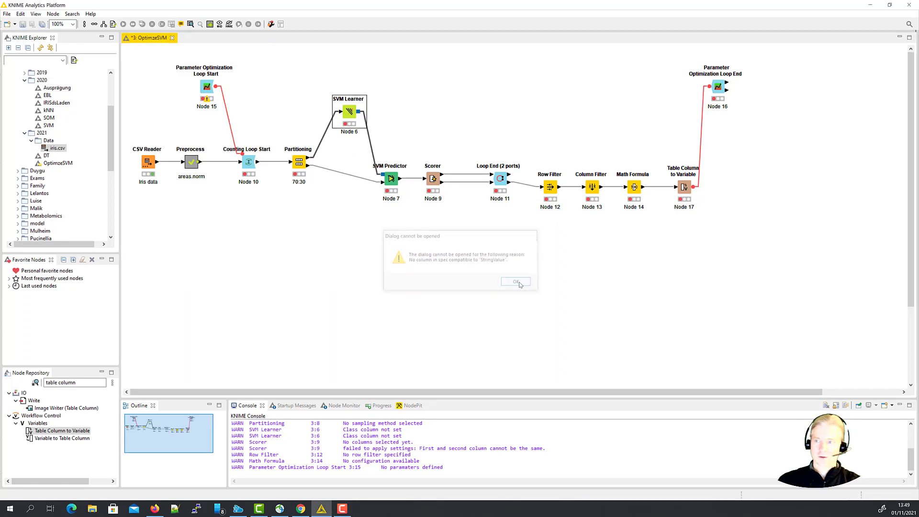
double_click(350, 115)
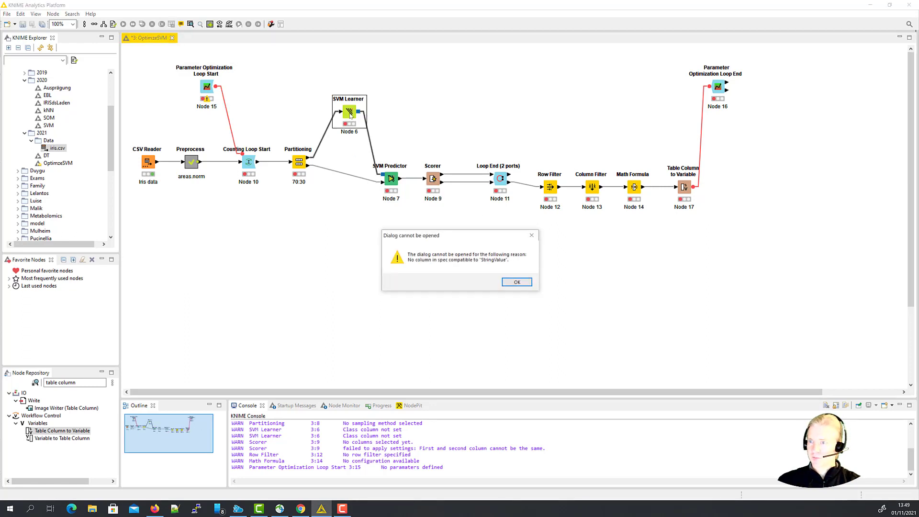
left_click(519, 284)
left_click(22, 24)
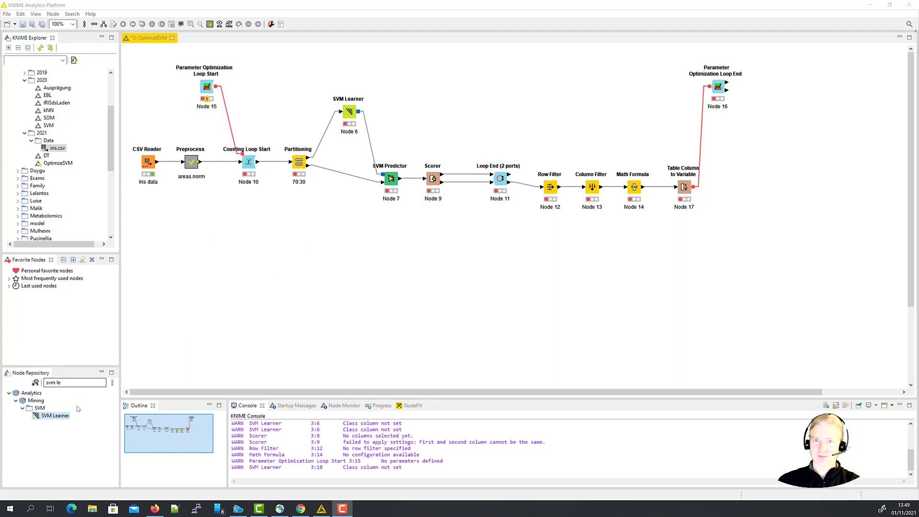
- Add a second SVM Learner below the workflow and feed it from the Preprocess output
left_click(54, 416)
left_click_drag(53, 420, 259, 280)
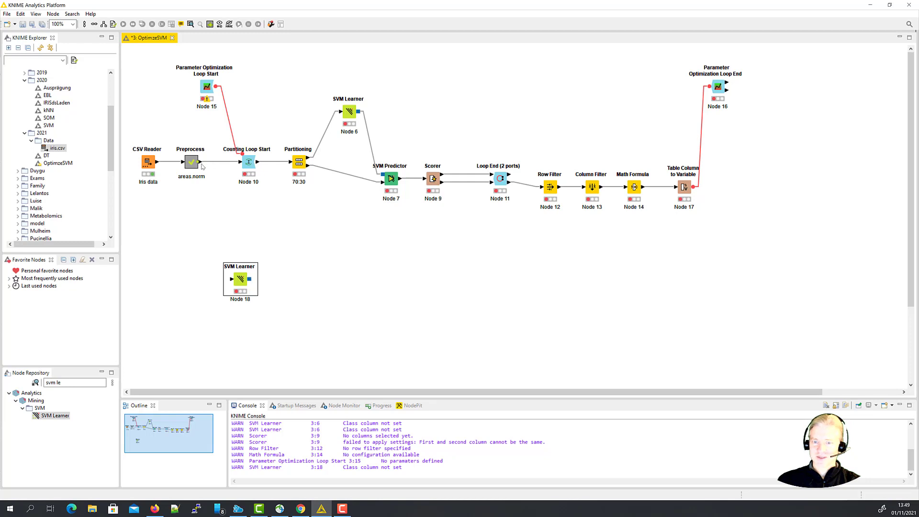
left_click_drag(200, 162, 239, 282)
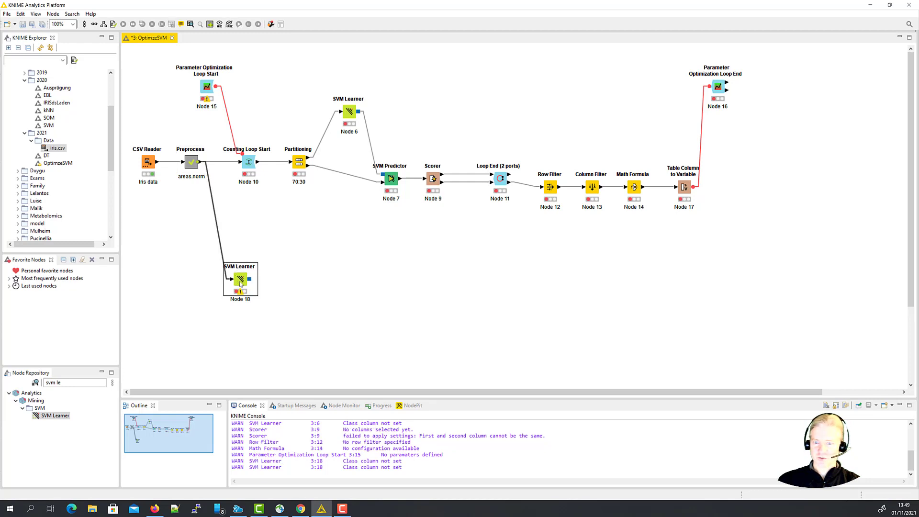
- Examine the kernel options and flow variable parameter names of the second SVM Learner, leaving its settings as they are
double_click(240, 280)
left_click_drag(497, 134, 581, 109)
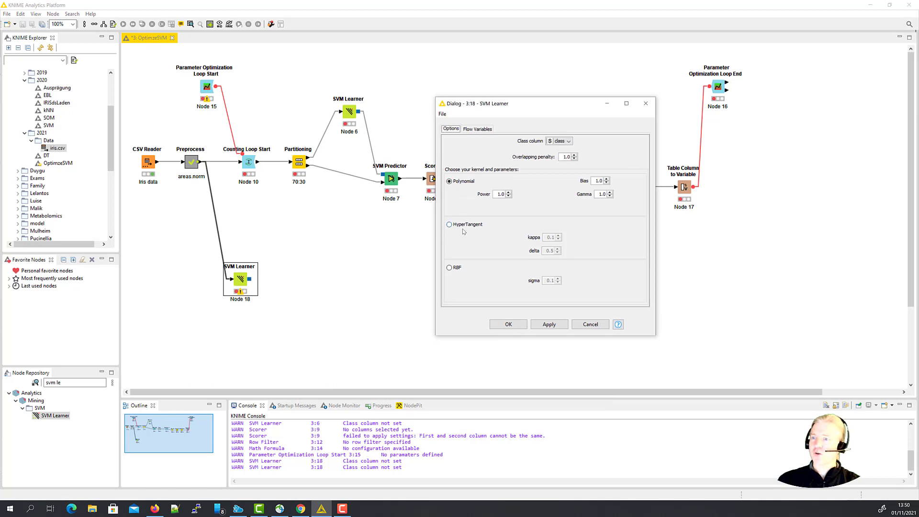
left_click(469, 131)
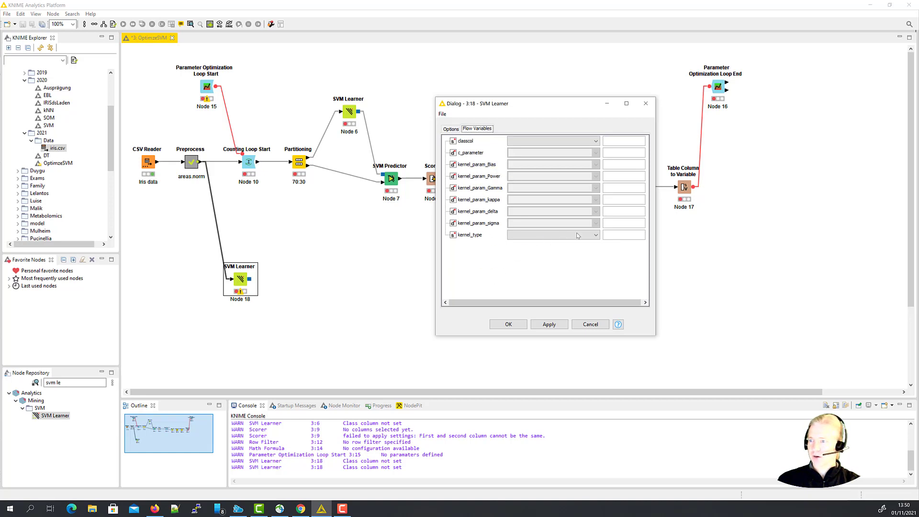
left_click(594, 236)
left_click(594, 235)
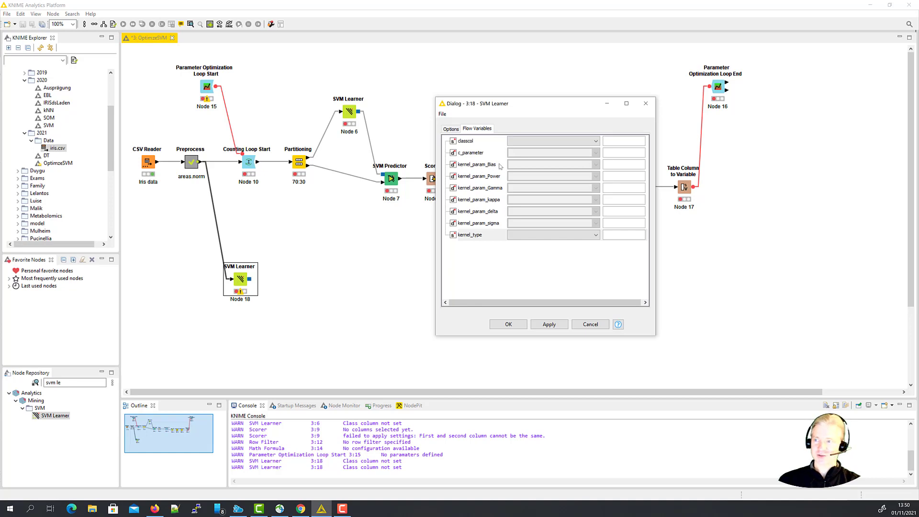
left_click(590, 326)
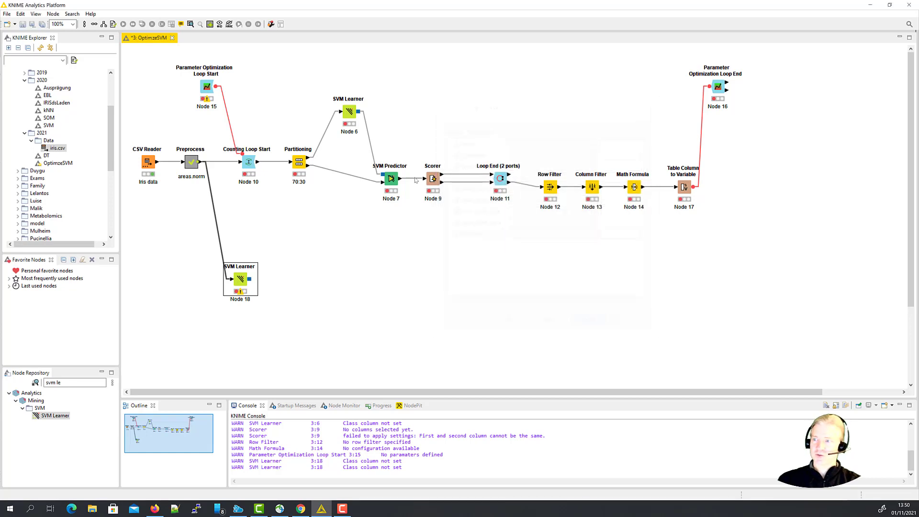
- Add two parameters to the Parameter Optimization Loop Start and name the first one kernel_param_Bias
double_click(207, 87)
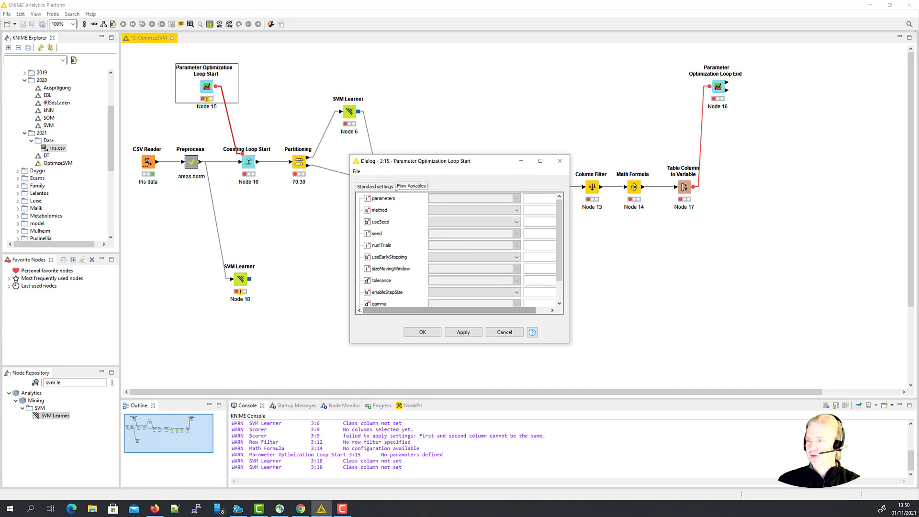
left_click(468, 299)
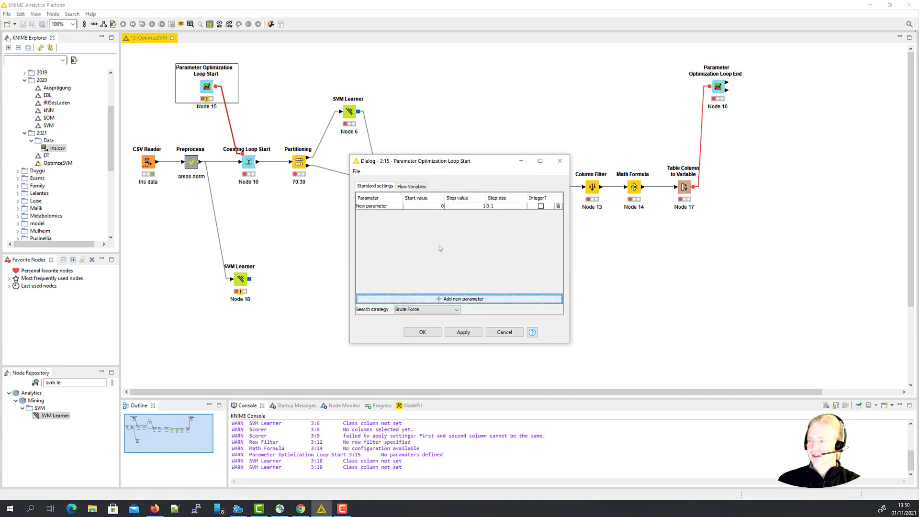
left_click(466, 298)
left_click(387, 209)
left_click(388, 209)
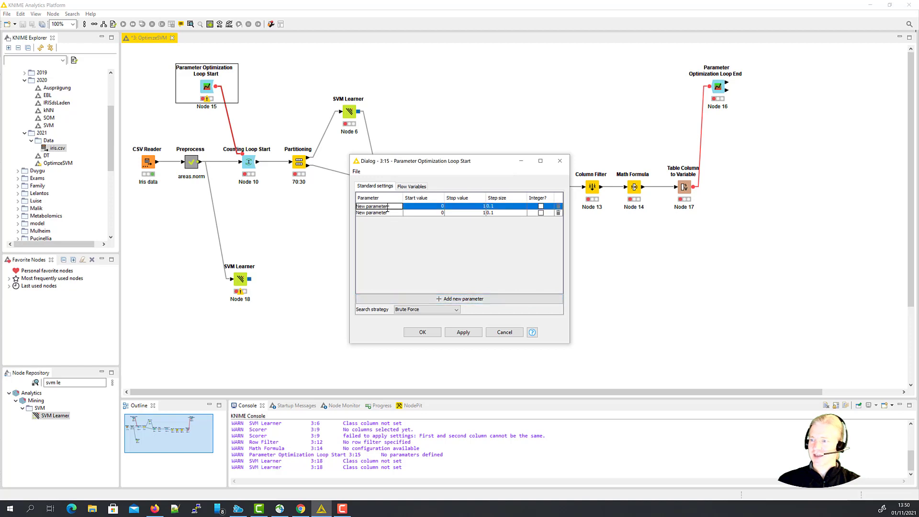
left_click_drag(394, 206, 337, 206)
type("kernel_param_Bias")
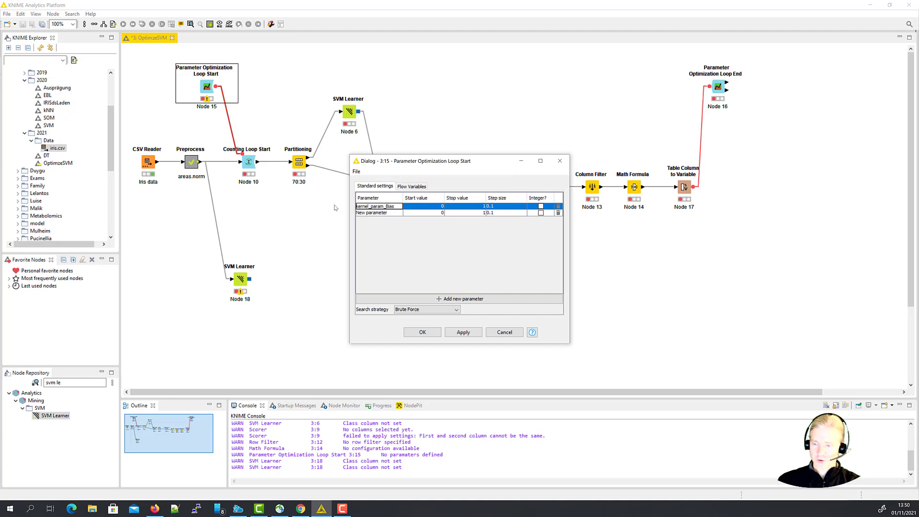
- Give kernel_param_Bias a start value of 0, stop value of 1 and step size of 0.1, and delete the unnamed second parameter
left_click(436, 206)
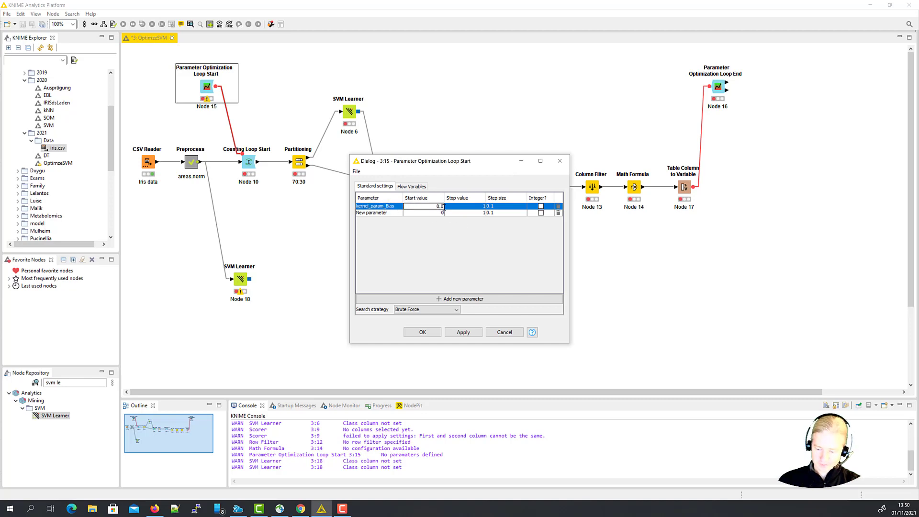
key("Return")
left_click(480, 207)
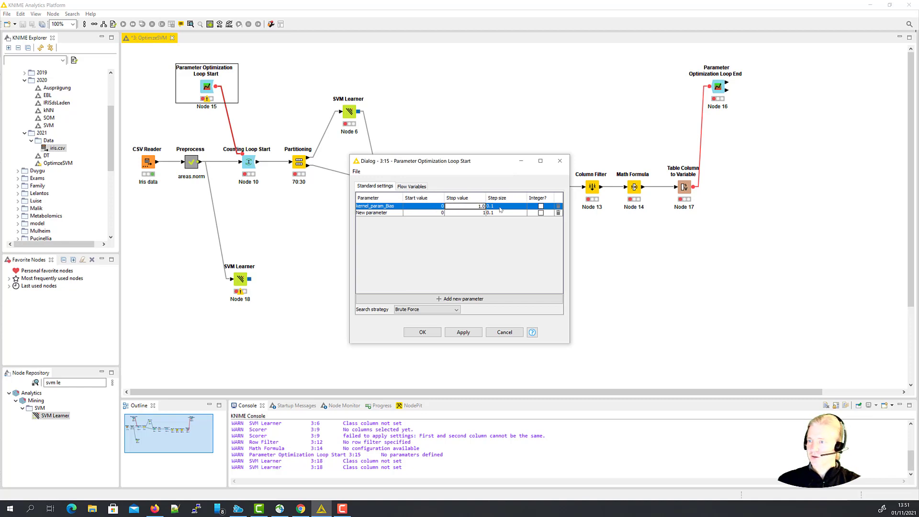
left_click(499, 208)
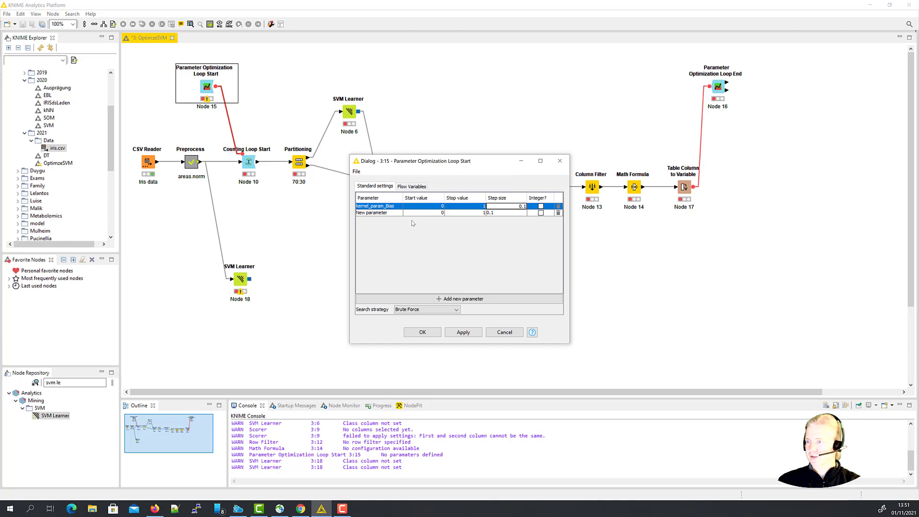
left_click(382, 214)
left_click(558, 213)
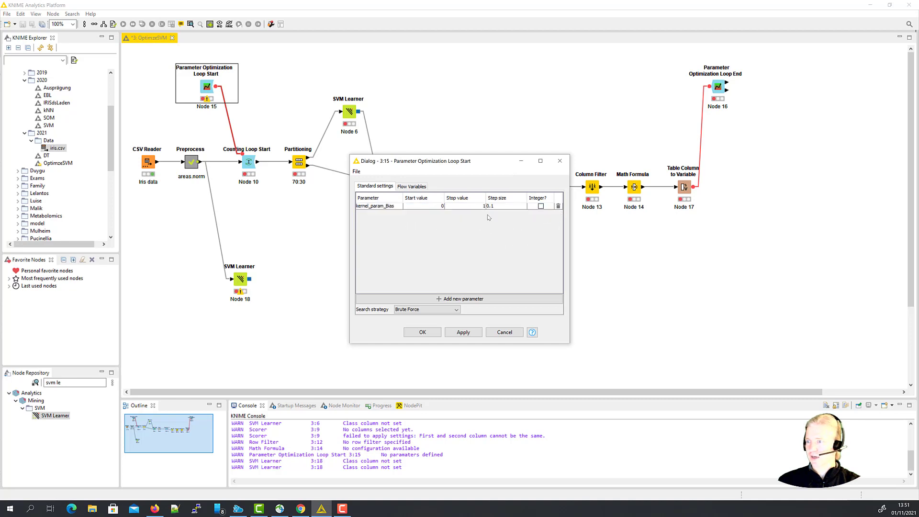
- Set the loop's search strategy to Bayesian Optimization (TPE) and accept the Parameter Optimization Loop Start settings
left_click(381, 207)
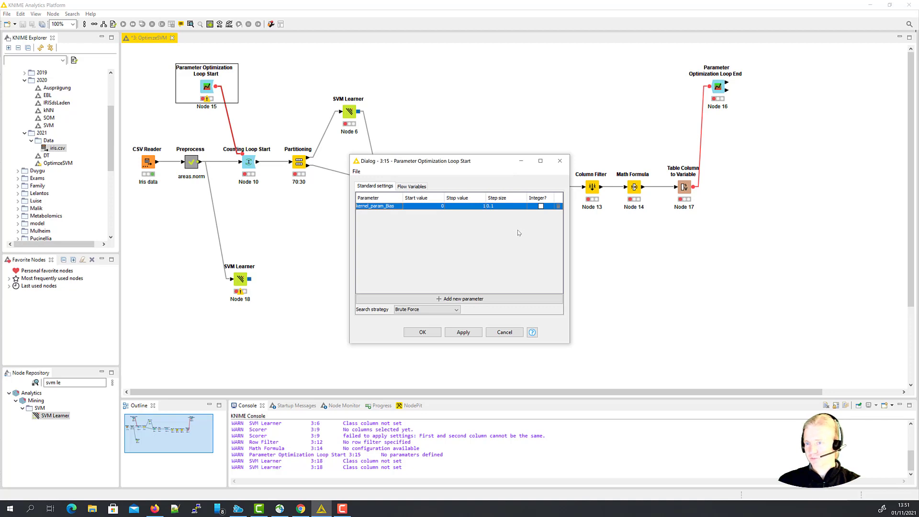
left_click(457, 310)
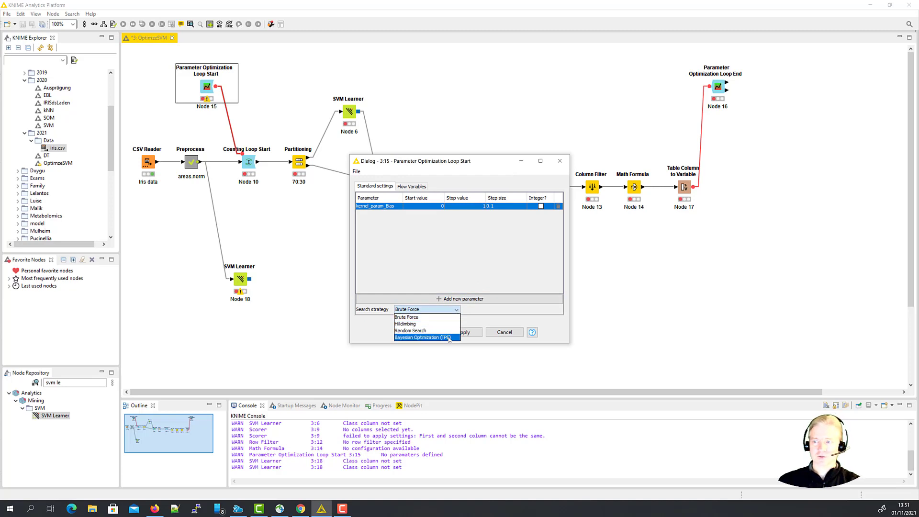
left_click(406, 338)
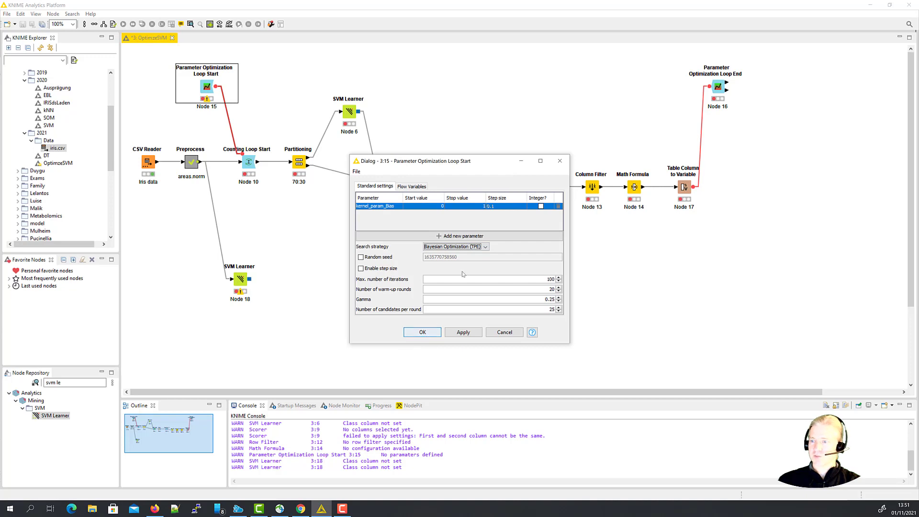
left_click(422, 332)
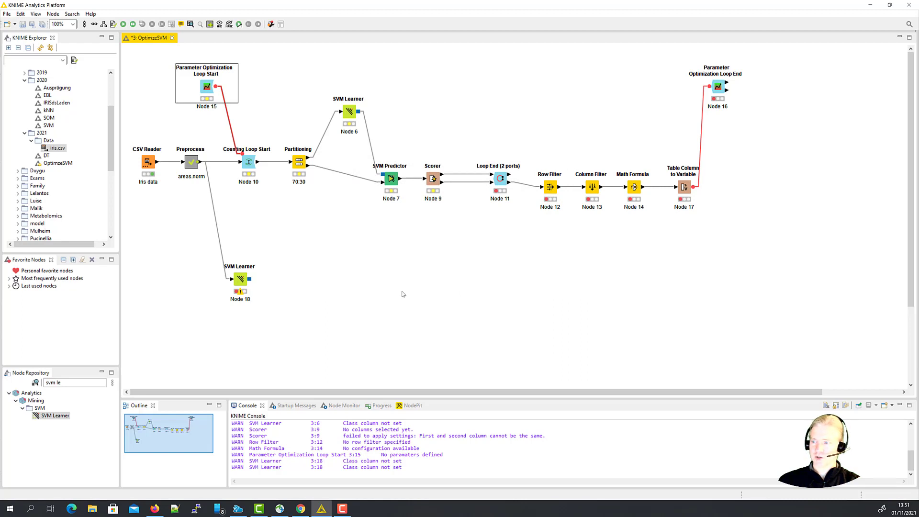
- Delete the spare SVM Learner below the workflow and review the remaining SVM Learner's flow variables and polynomial kernel parameters
left_click(241, 279)
key("Delete")
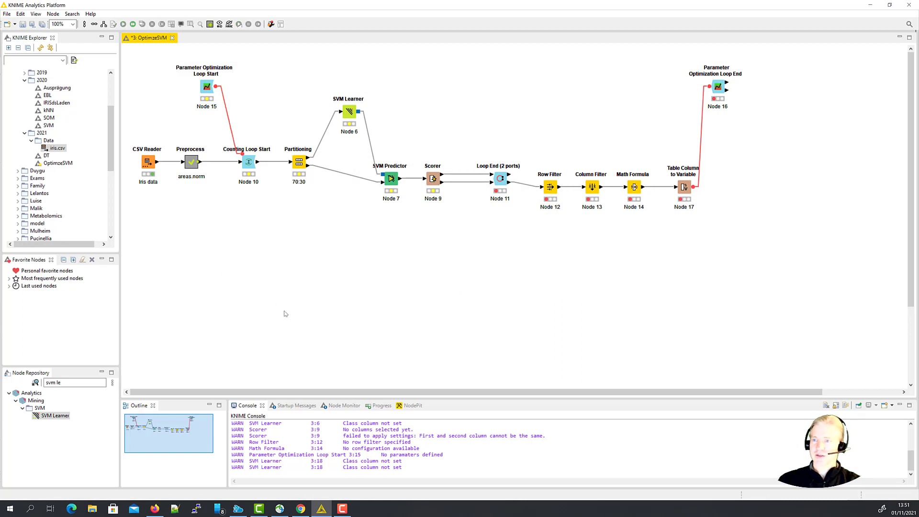
double_click(349, 111)
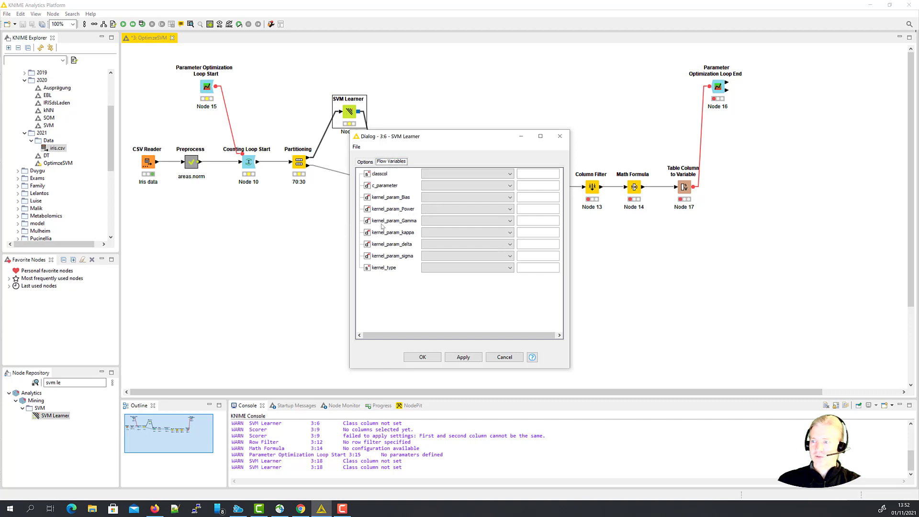
left_click(366, 162)
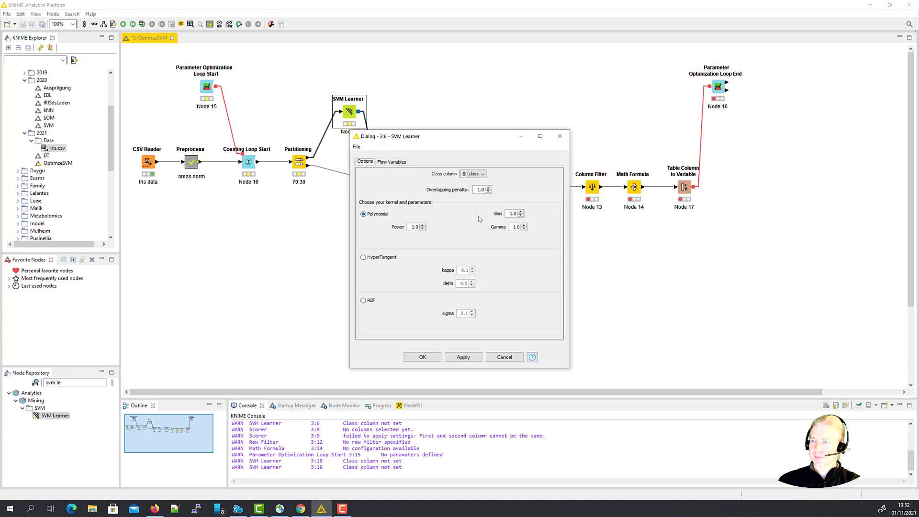
left_click(559, 136)
- Add a second parameter named kernel_param_Power to the Parameter Optimization Loop Start
left_click(207, 88)
double_click(207, 88)
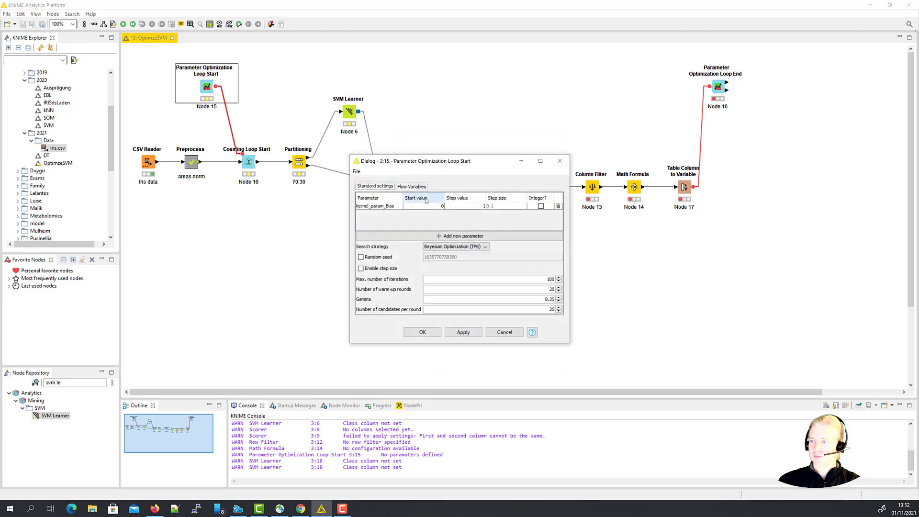
left_click(461, 236)
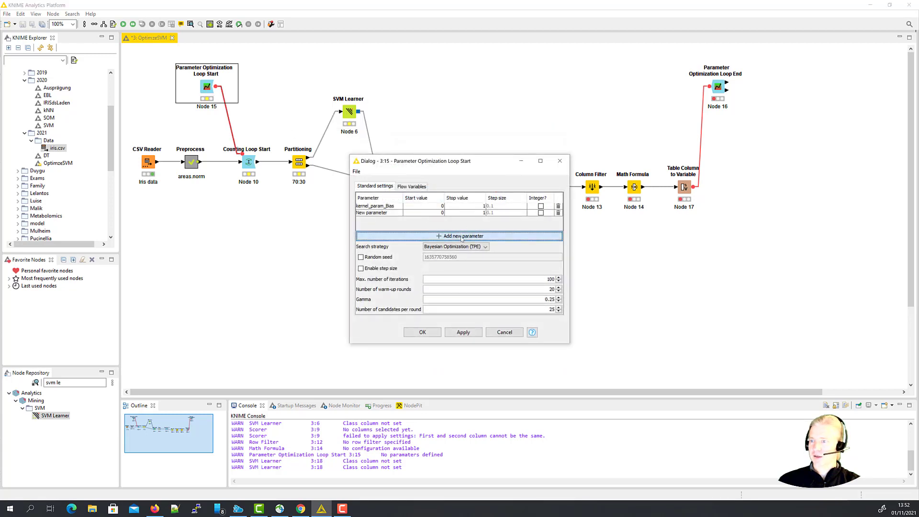
double_click(391, 212)
left_click_drag(391, 212, 348, 213)
type("kernel_")
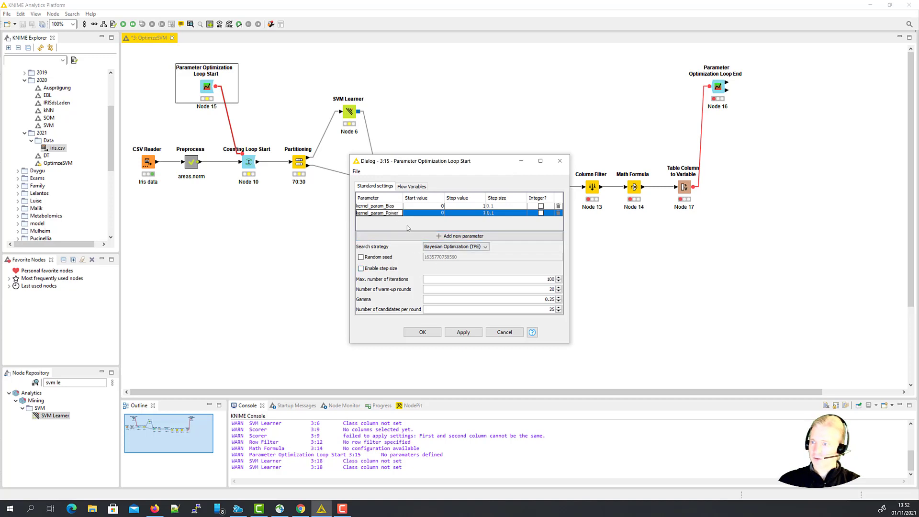
- Add a third parameter named kernel_param_Gamma to the Parameter Optimization Loop Start and accept the settings
left_click(398, 236)
left_click(386, 220)
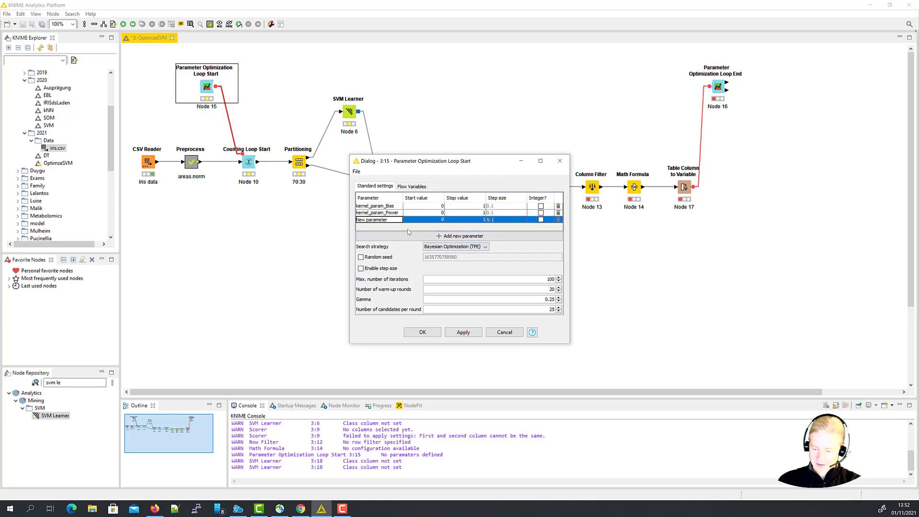
key("ctrl+a")
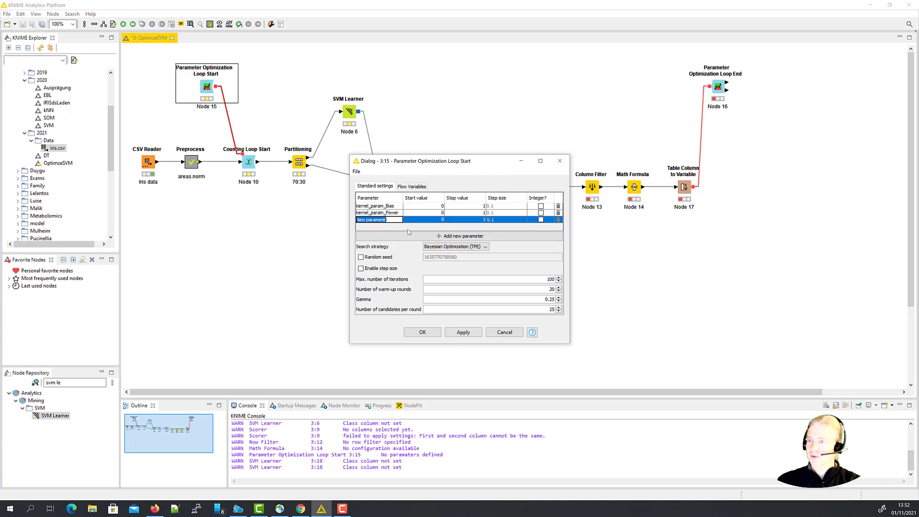
key("BackSpace")
type("kerne")
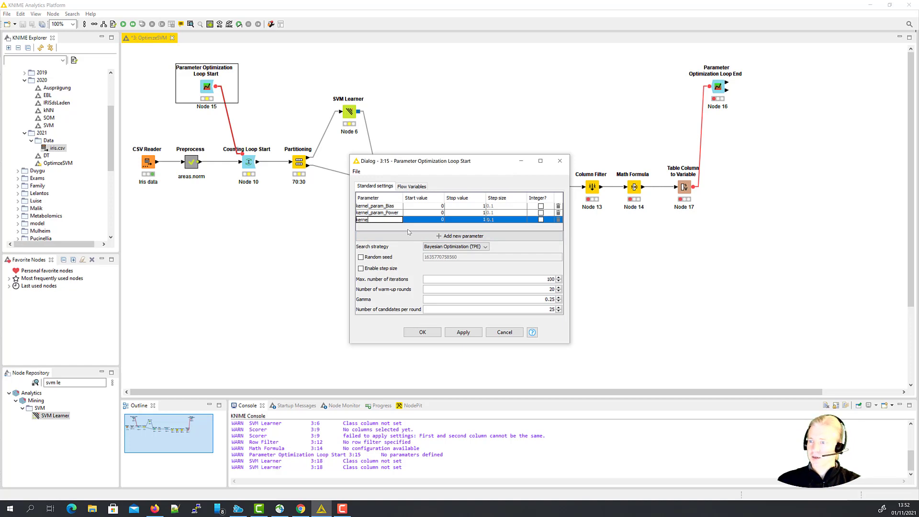
type("l_Par")
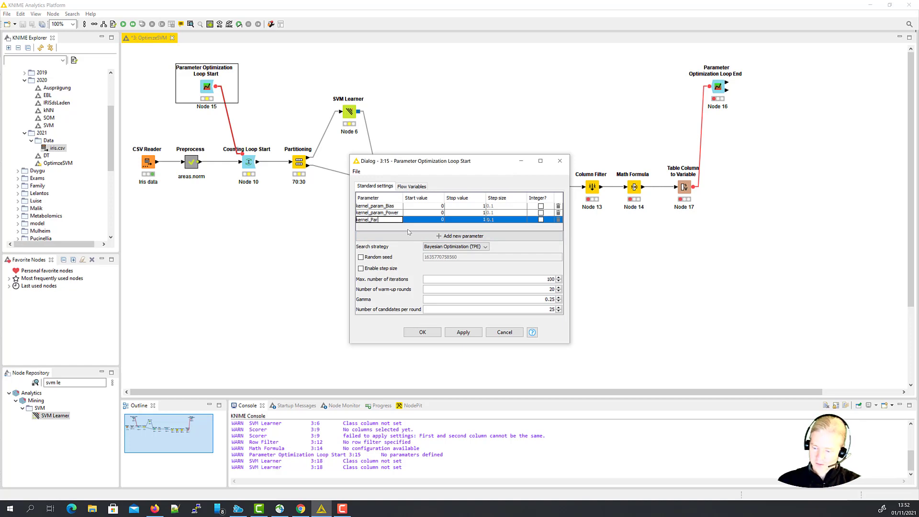
key("BackSpace")
key("BackSpace")
key("BackSpace")
type("pare")
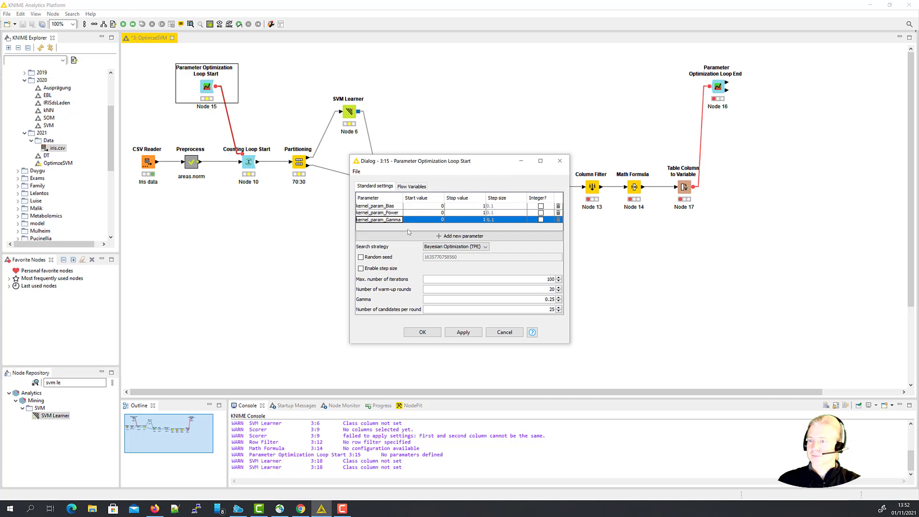
left_click(423, 333)
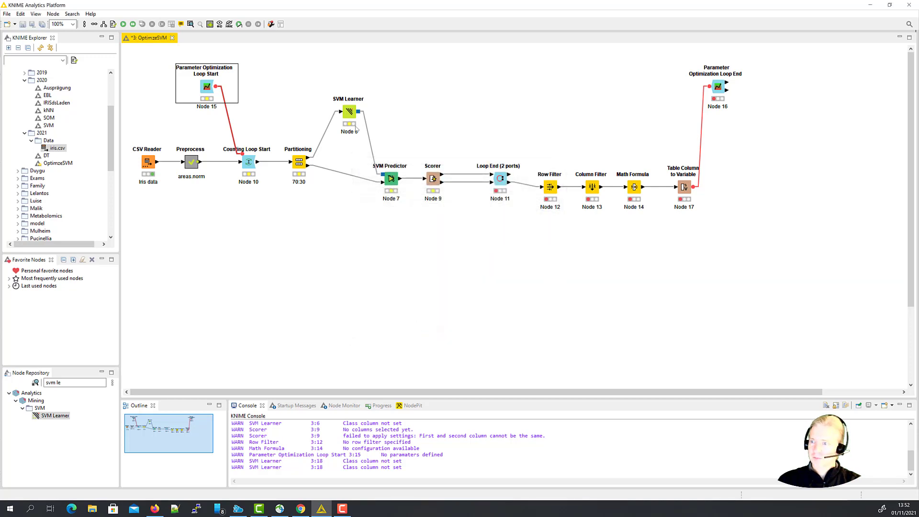
- Check the SVM Learner's kernel parameters, and set the stop values of kernel_param_Power and kernel_param_Gamma to 2 in the Parameter Optimization Loop Start
left_click(349, 113)
double_click(349, 113)
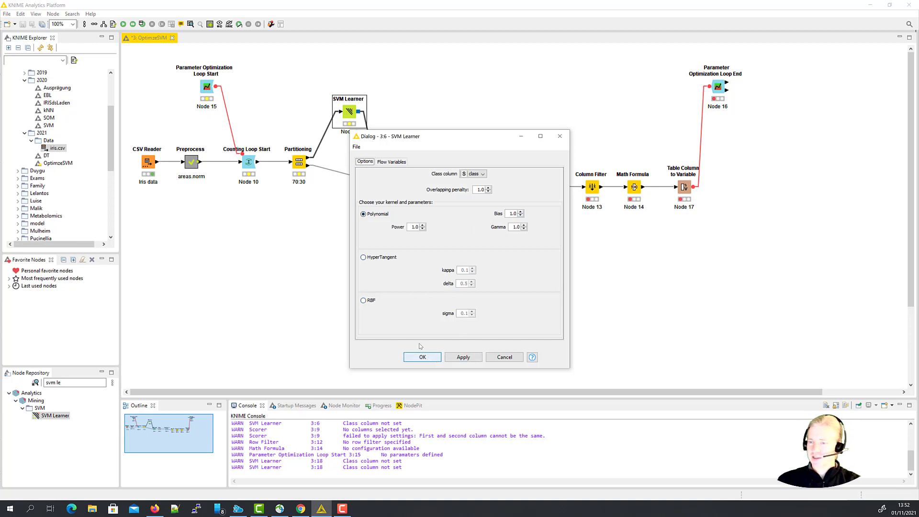
left_click(414, 357)
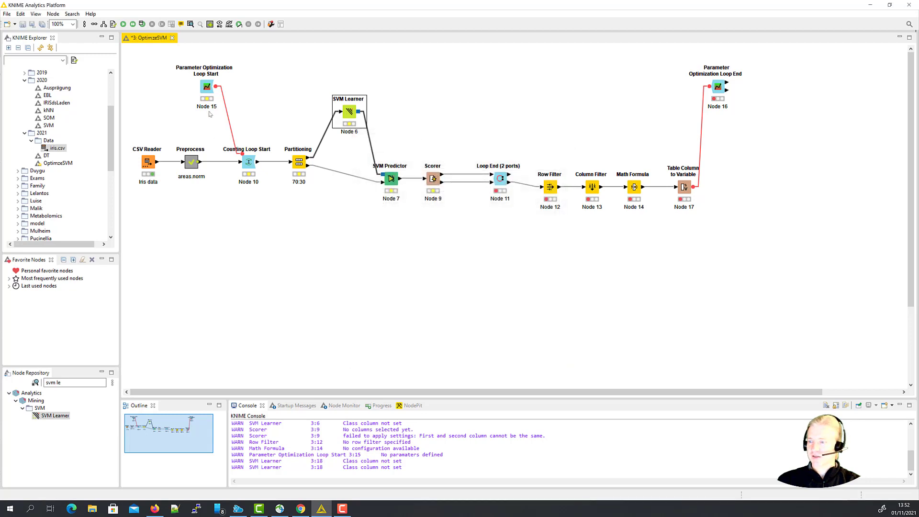
double_click(206, 86)
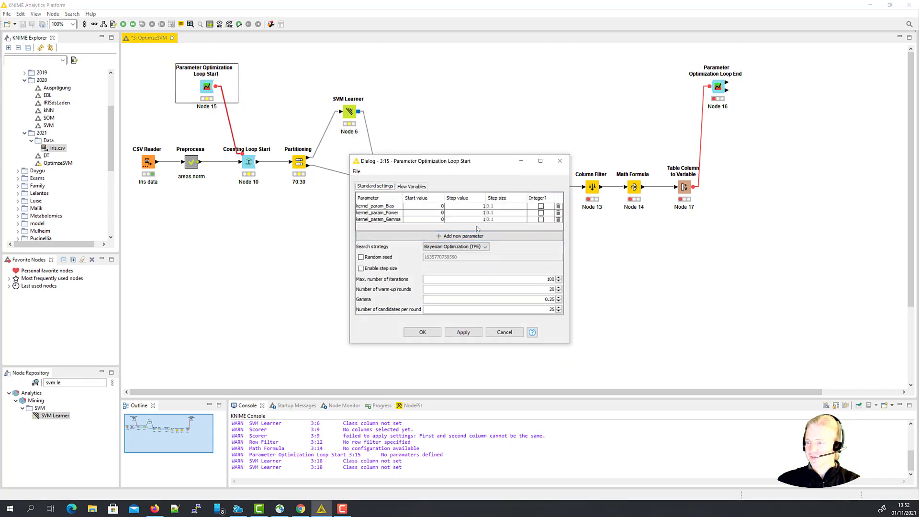
double_click(482, 214)
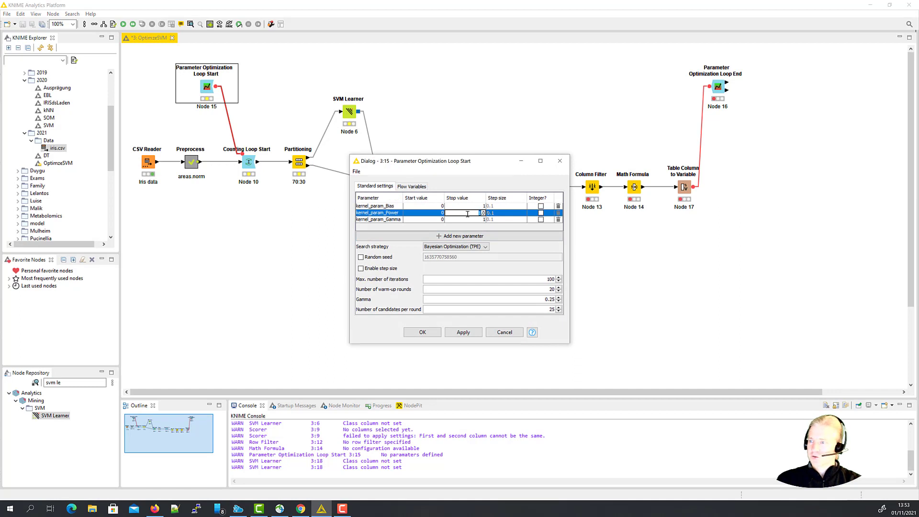
type("2")
left_click(486, 219)
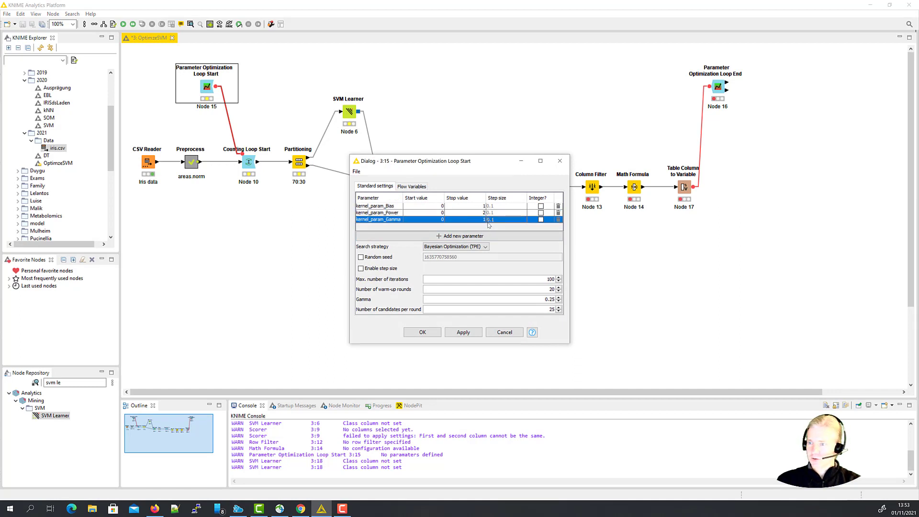
double_click(486, 220)
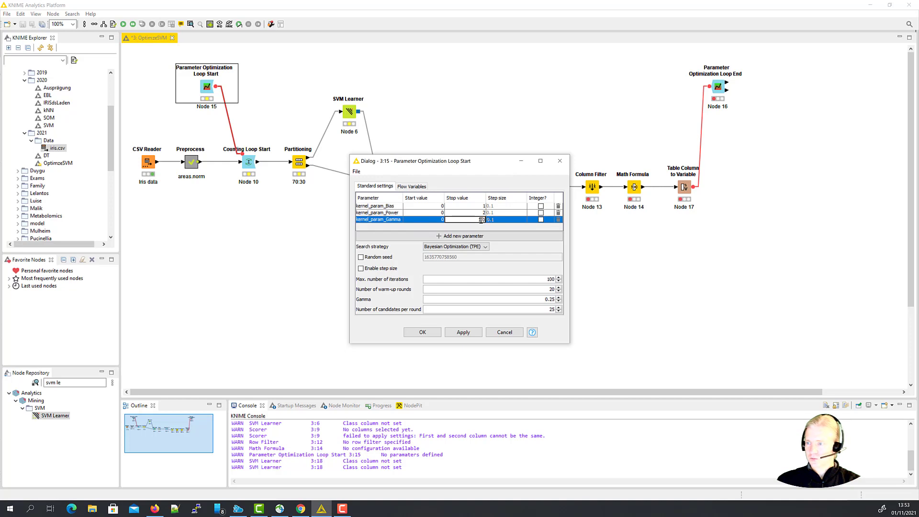
left_click_drag(481, 220, 468, 226)
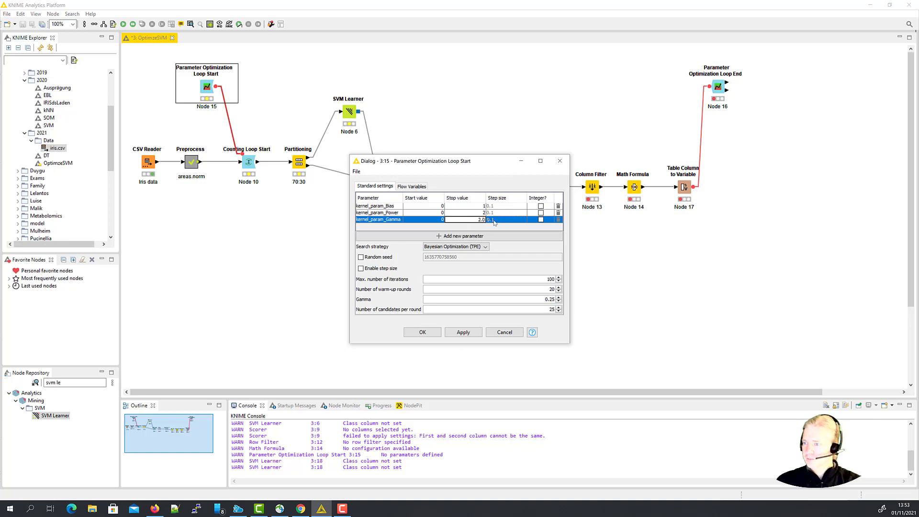
left_click(501, 215)
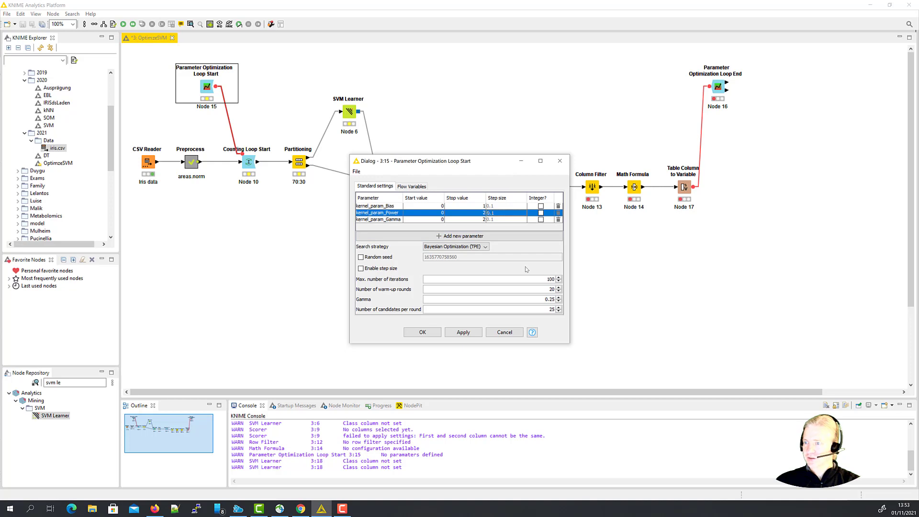
left_click(429, 334)
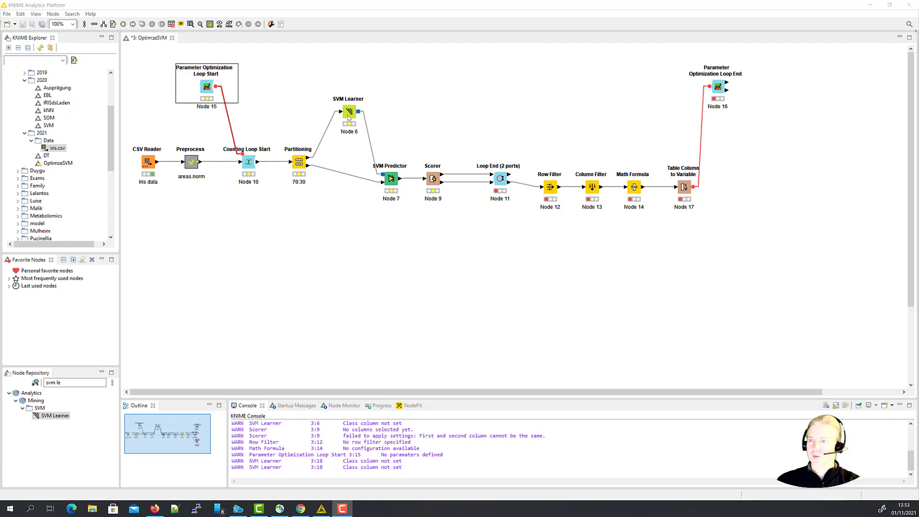
- Control the SVM Learner's kernel_param_Bias, kernel_param_Power and kernel_param_Gamma settings with the flow variables of the same names
double_click(349, 118)
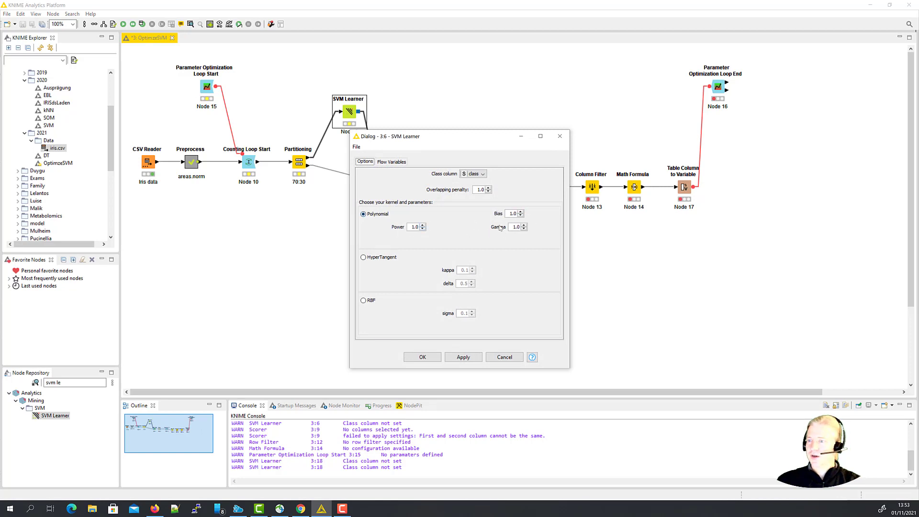
left_click(394, 162)
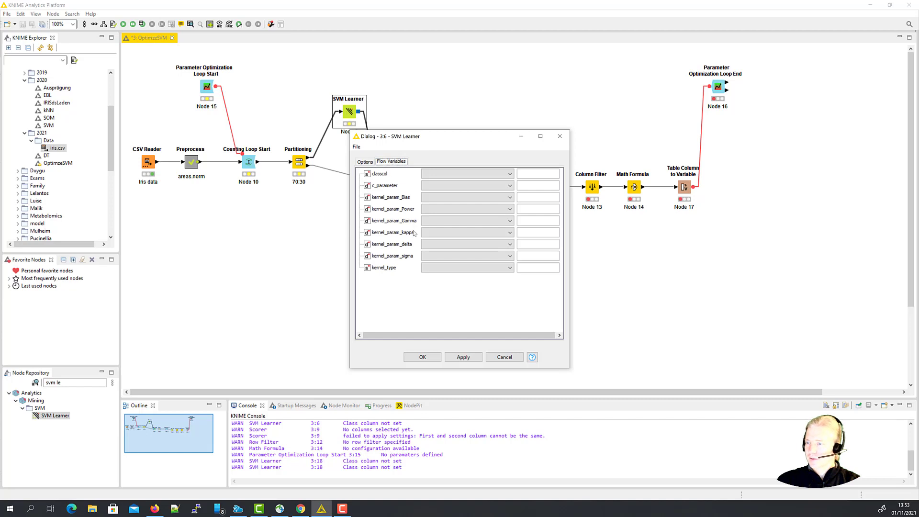
left_click(510, 199)
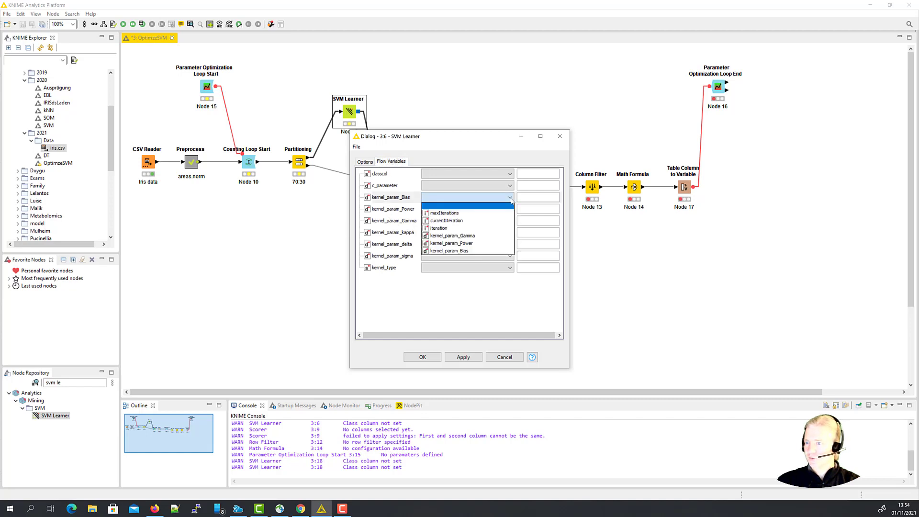
left_click(488, 250)
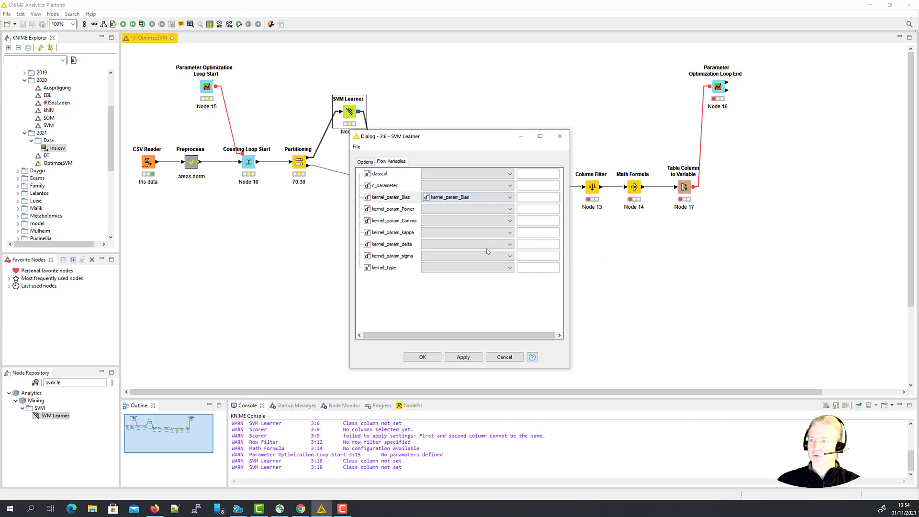
left_click(510, 211)
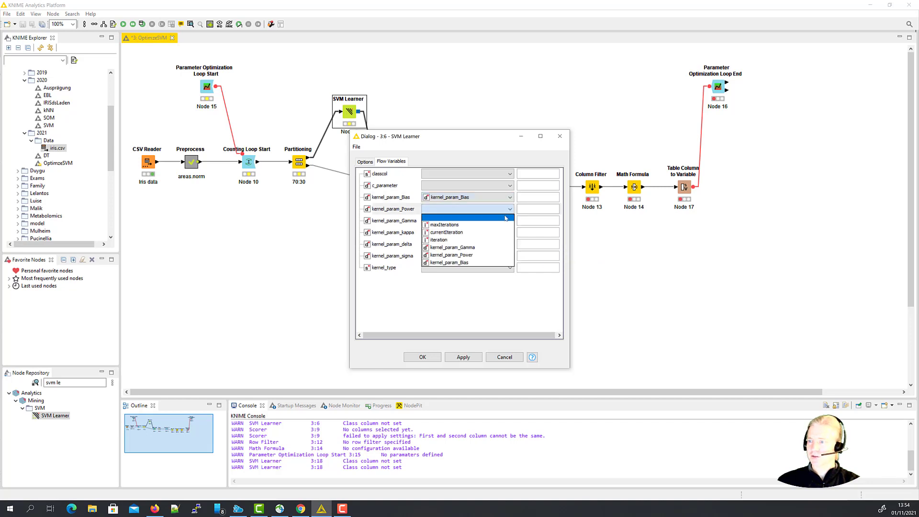
left_click(484, 255)
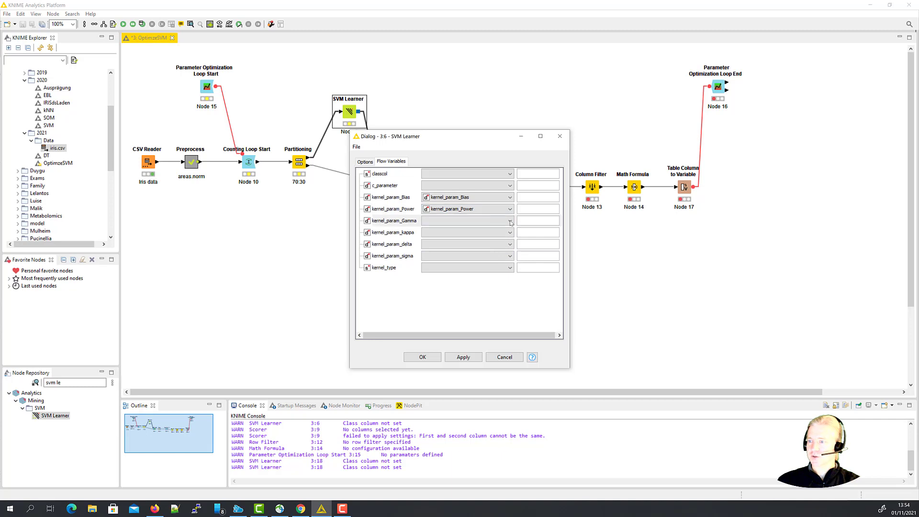
left_click(510, 221)
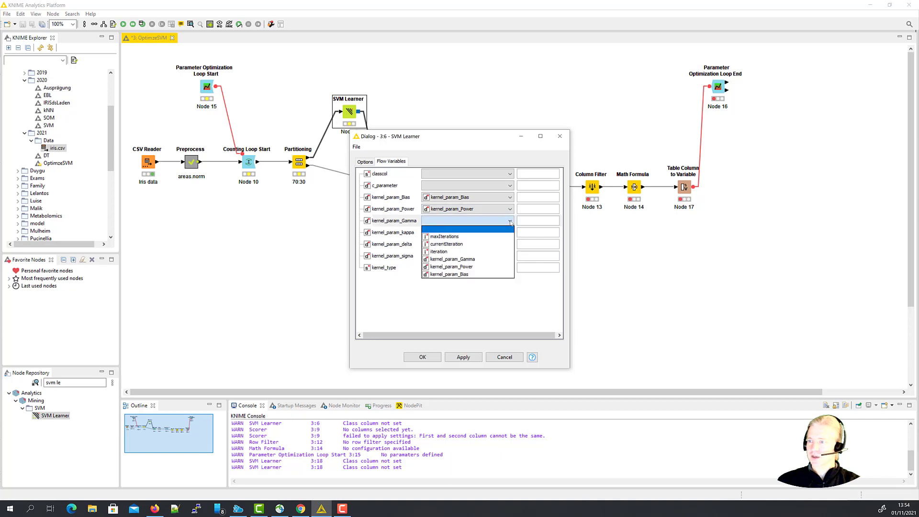
left_click(482, 259)
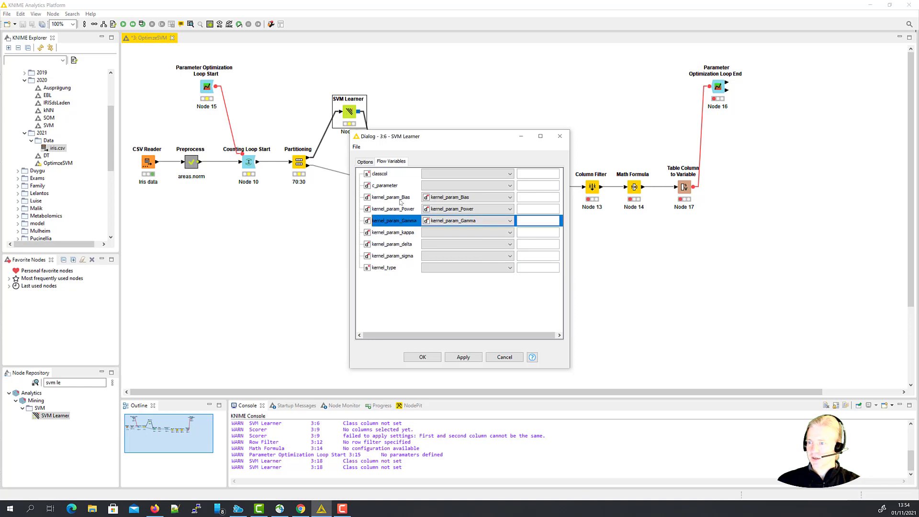
left_click(422, 358)
- Reopen the SVM Learner's options and widen the dialog to read the full notice below the kernel settings
double_click(348, 111)
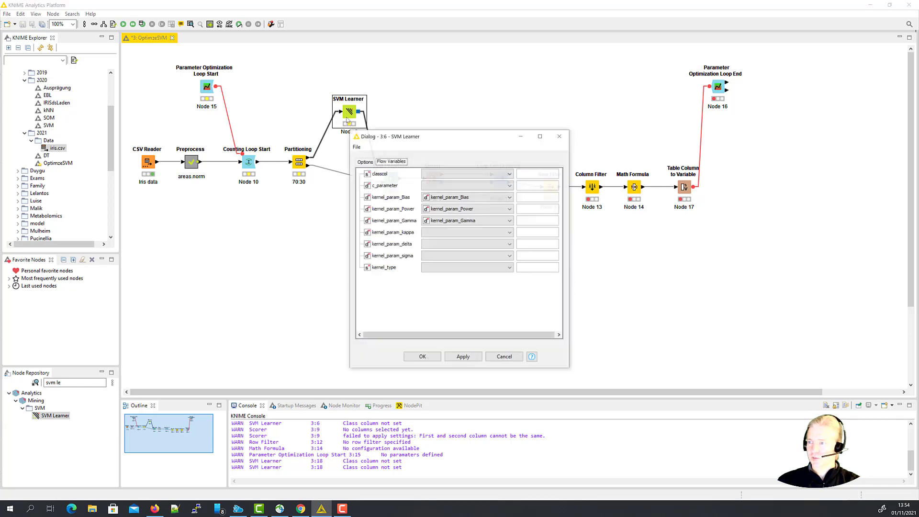
left_click(365, 163)
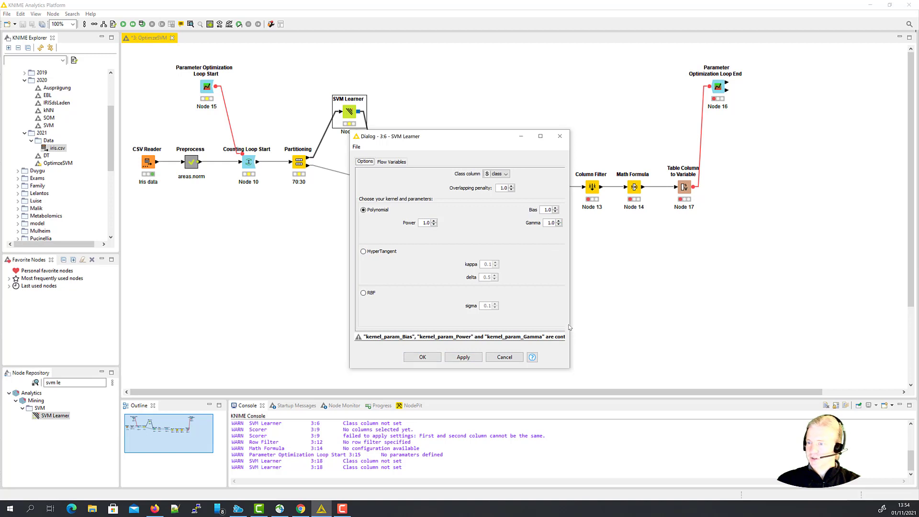
left_click_drag(570, 327, 627, 278)
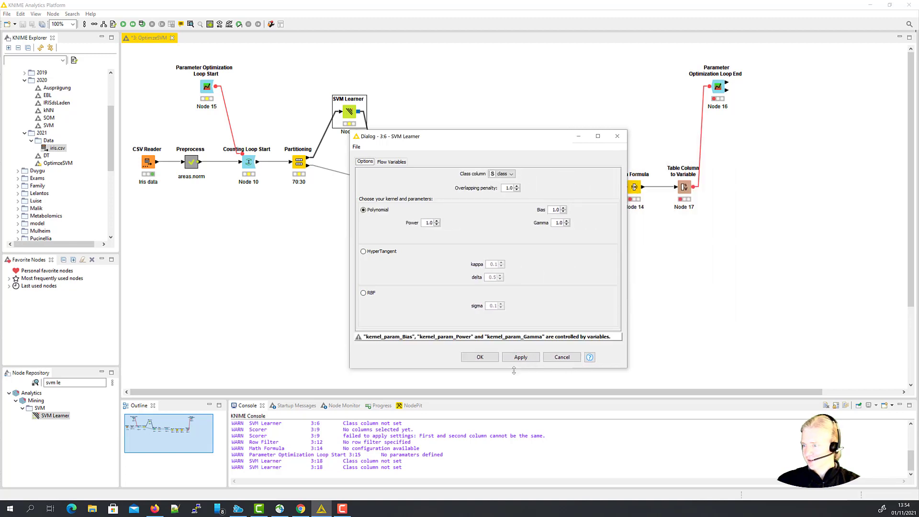
left_click(483, 357)
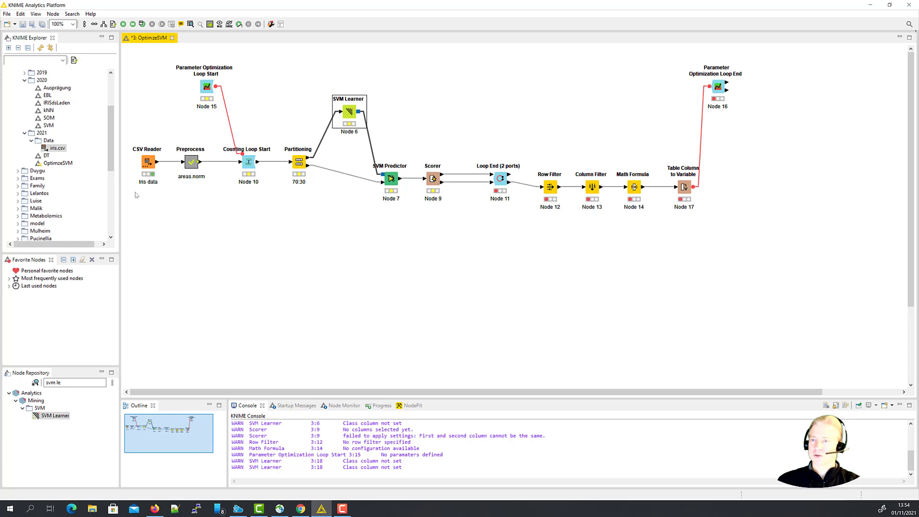
- Add a workflow annotation labelled "10 fold CV" framing the nodes from Counting Loop Start to Loop End (2 ports)
left_click(271, 221)
right_click(275, 223)
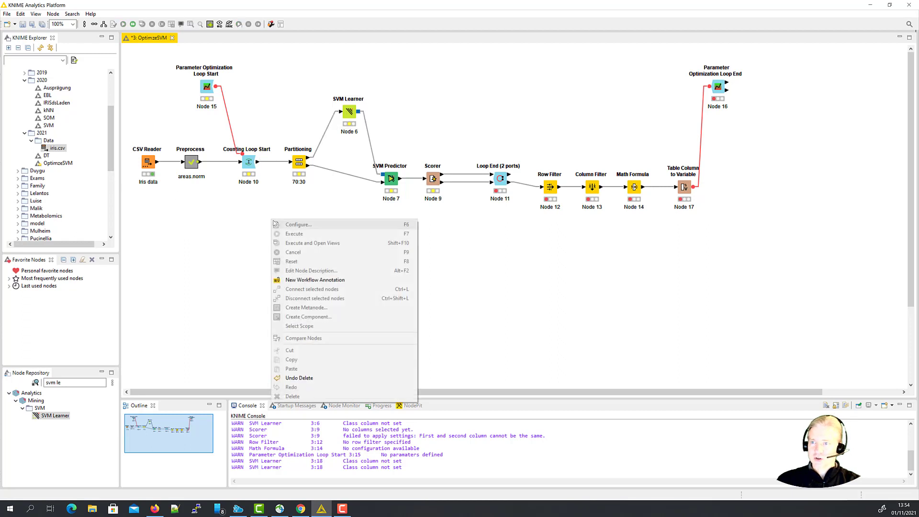
left_click(314, 279)
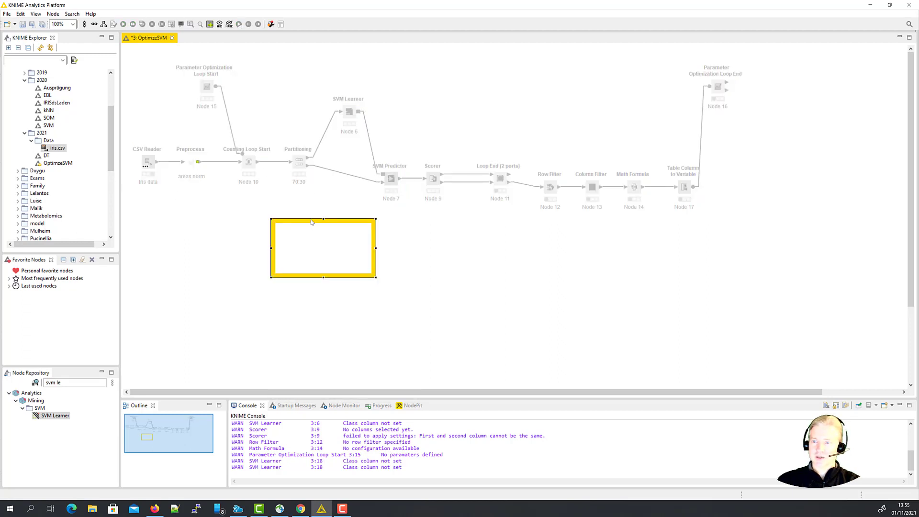
mouse_move(312, 222)
left_mouse_down()
mouse_move(296, 204)
mouse_move(272, 87)
left_mouse_up()
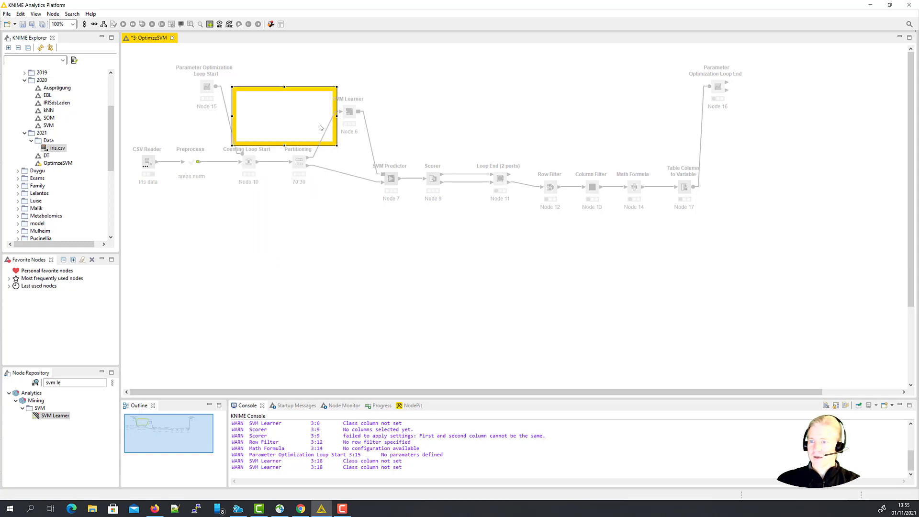
mouse_move(338, 146)
left_mouse_down()
mouse_move(552, 214)
mouse_move(479, 236)
mouse_move(564, 255)
mouse_move(526, 254)
left_mouse_up()
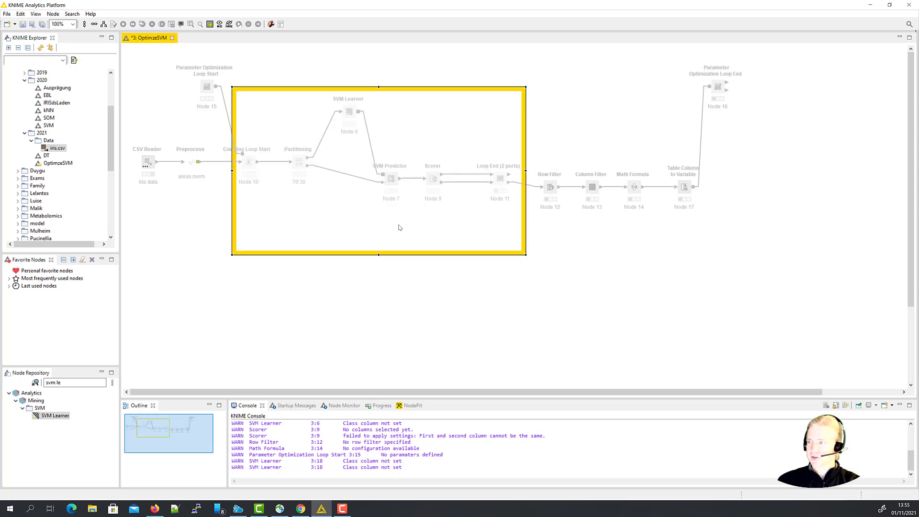
double_click(283, 103)
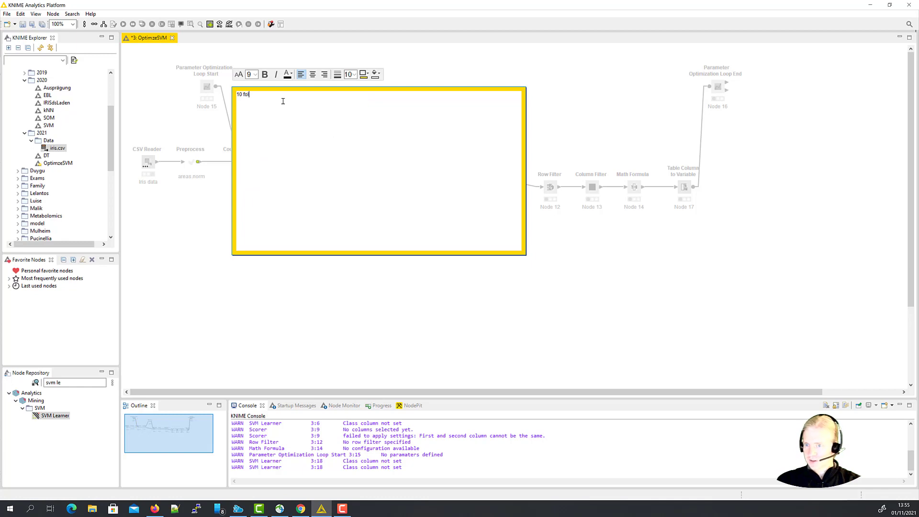
type("10 fold CV")
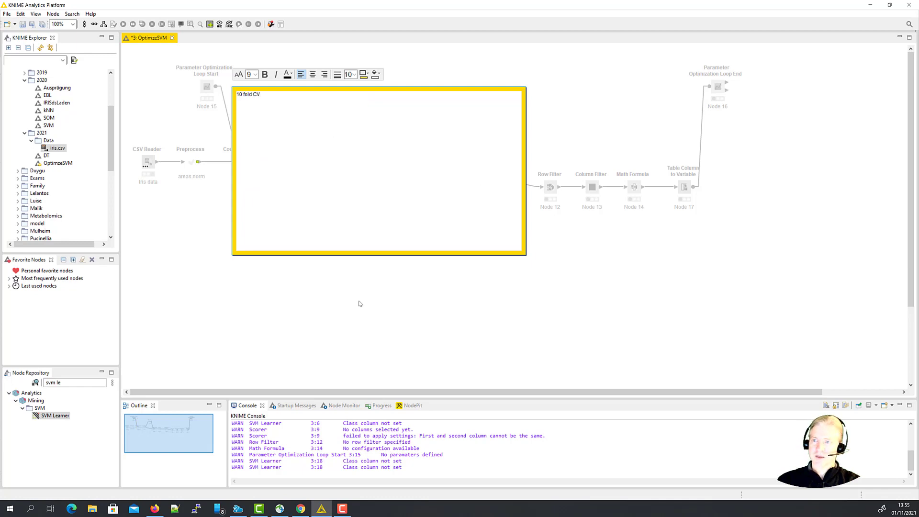
left_click(400, 305)
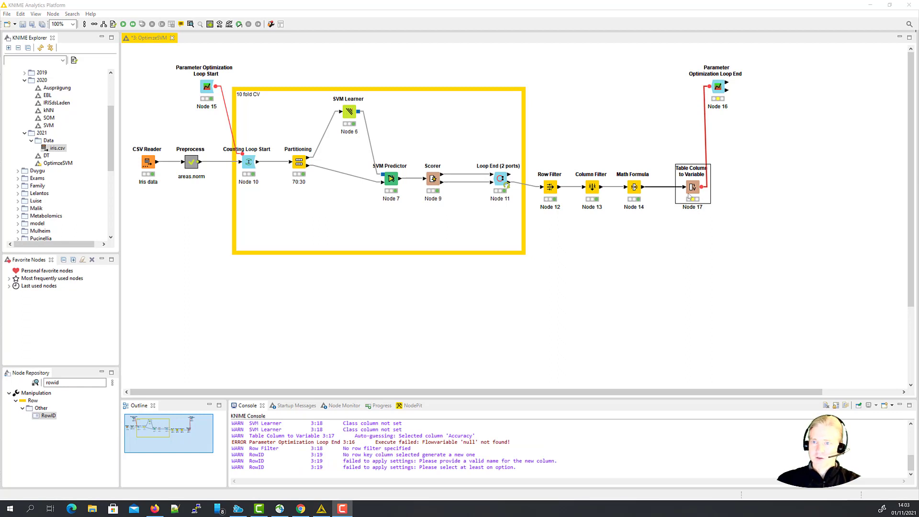
- View the Math Formula node's output table to check the Accuracy and AvgAcc columns
right_click(637, 187)
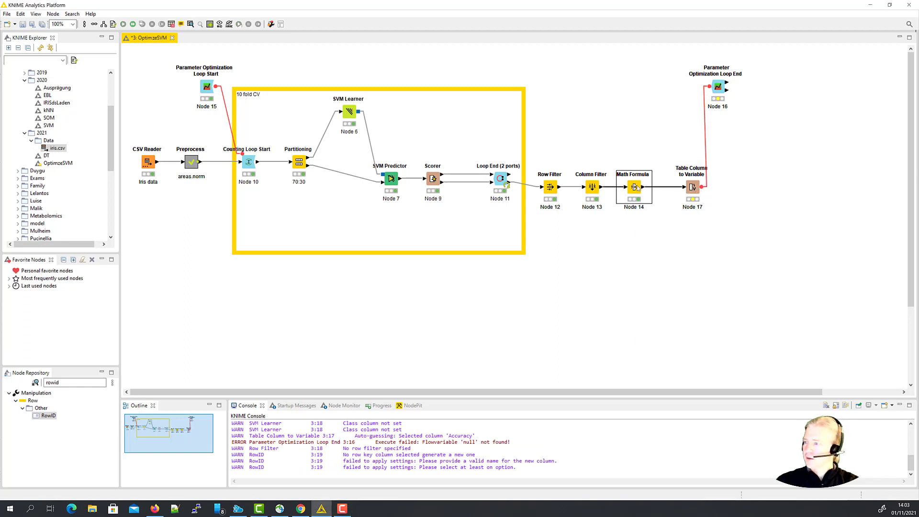
left_click(669, 387)
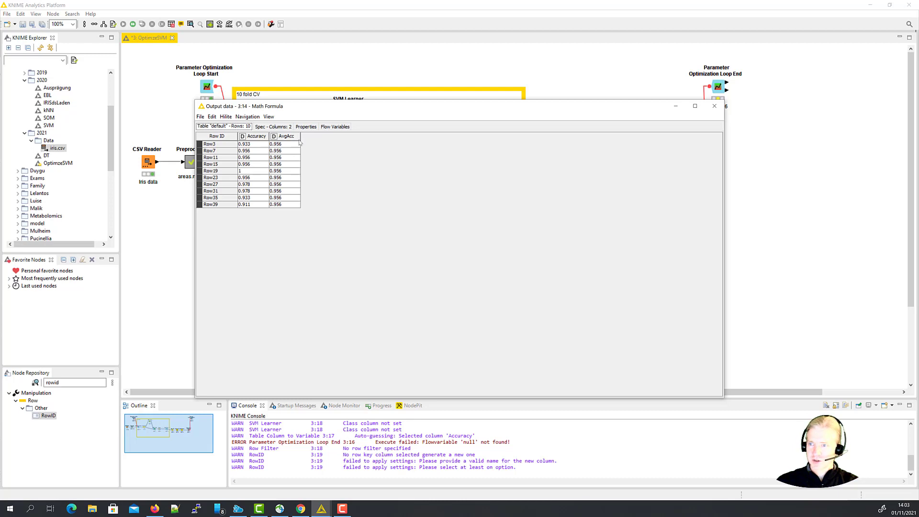
left_click(715, 106)
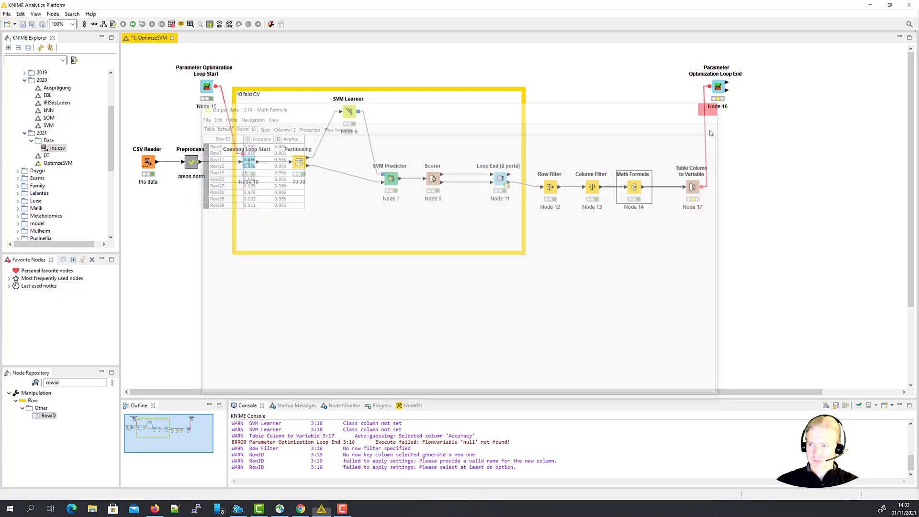
- Make room before Table Column to Variable and insert a Row Filter node on the connection coming from Math Formula
left_click_drag(693, 186, 725, 186)
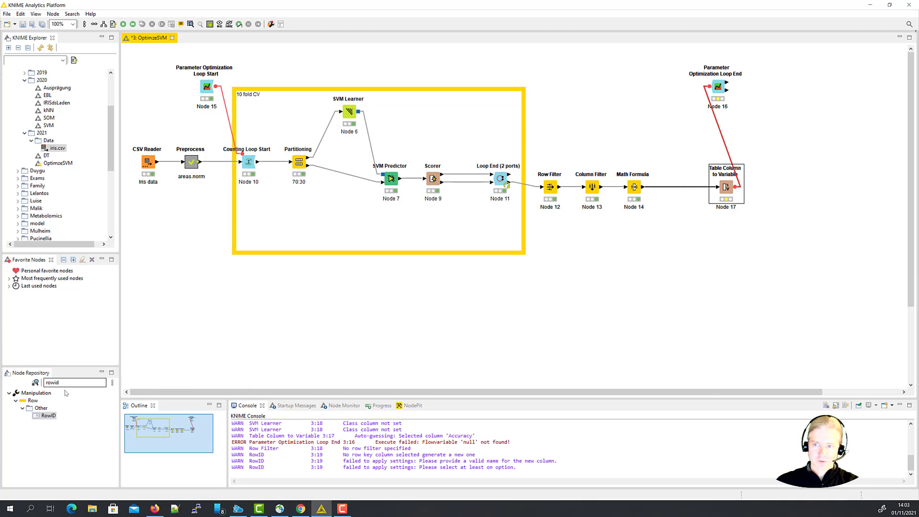
left_click_drag(62, 383, 25, 384)
type("row")
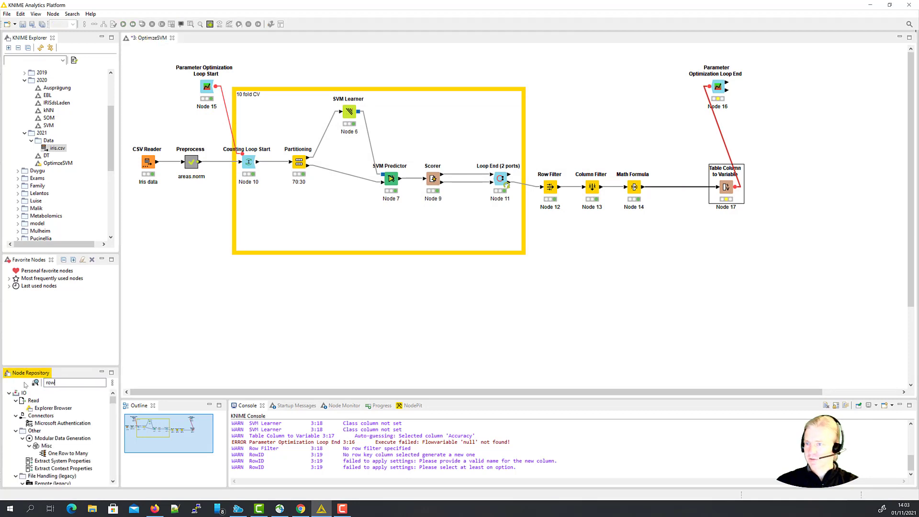
type(" filter")
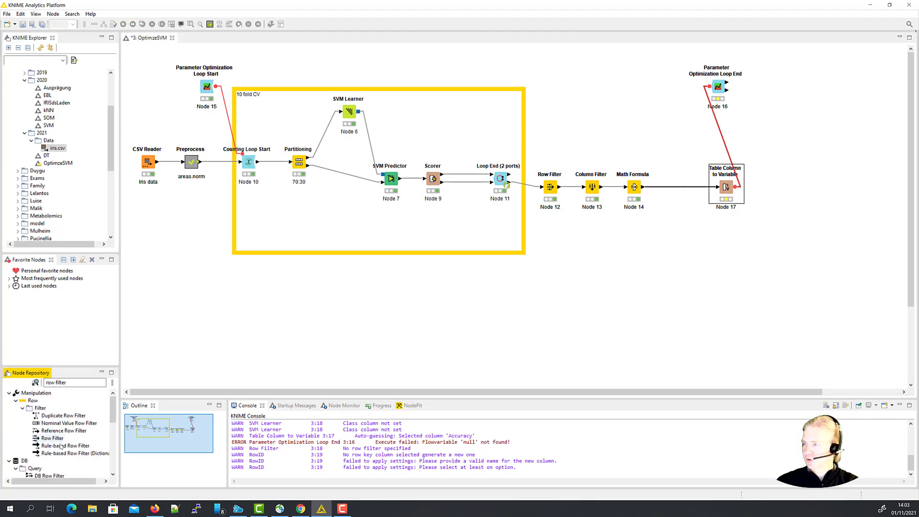
double_click(51, 437)
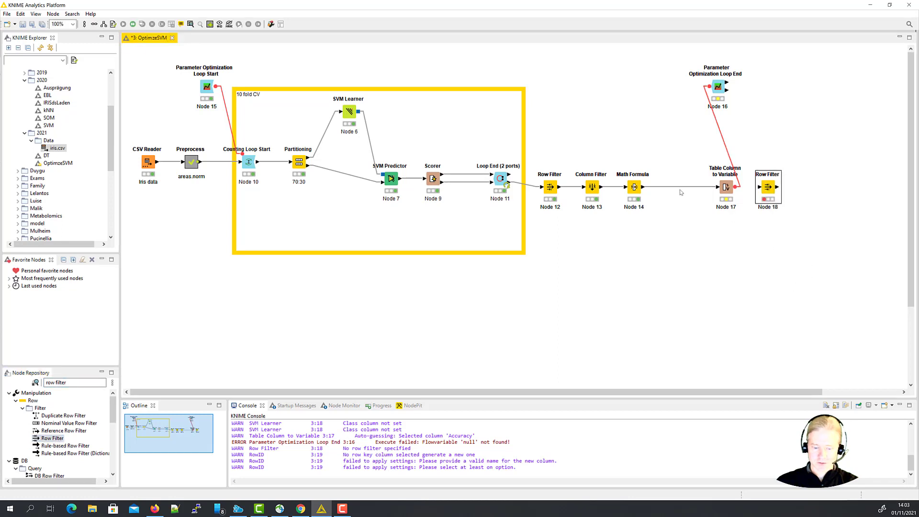
left_click_drag(766, 190, 674, 190)
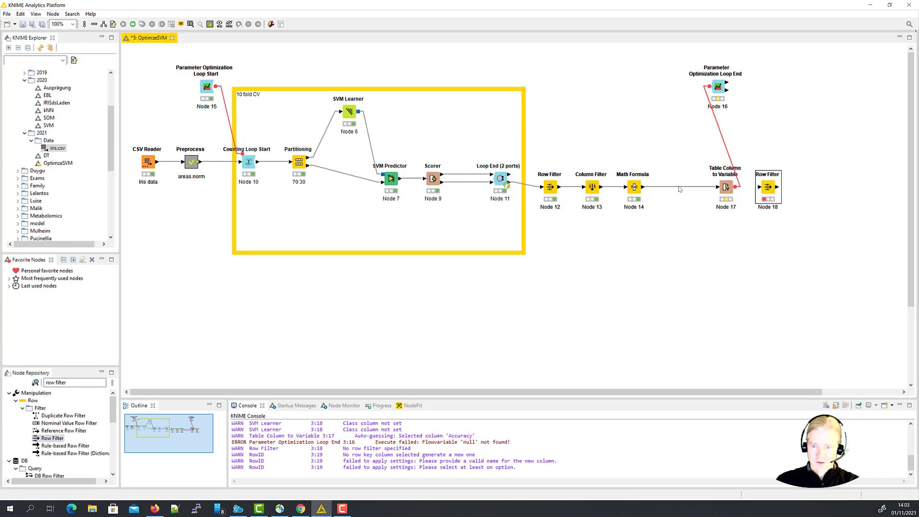
- Configure the new Row Filter to include rows by number, with first and last row number 1
double_click(673, 190)
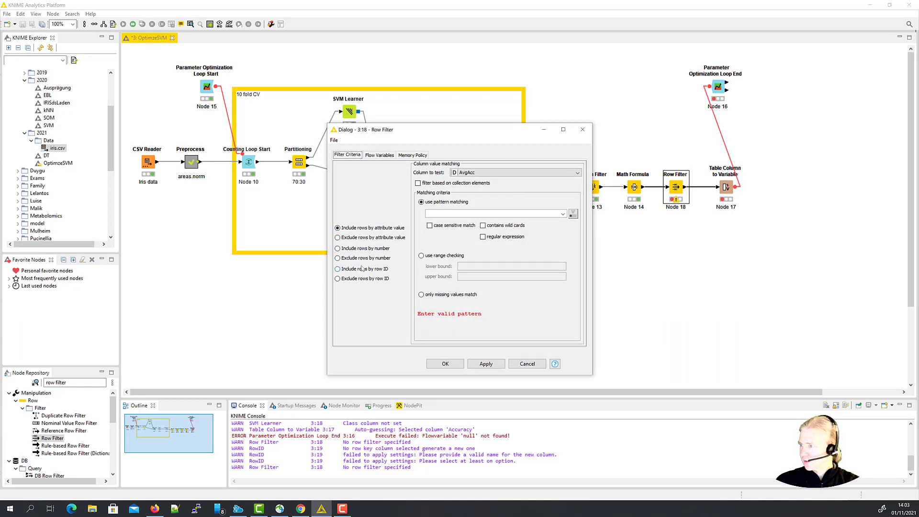
left_click(365, 250)
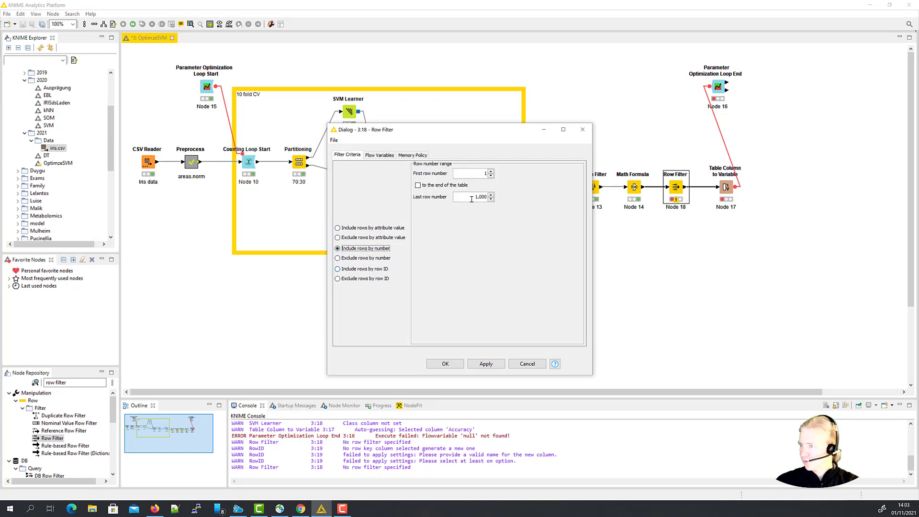
left_click_drag(471, 199, 498, 210)
type("1")
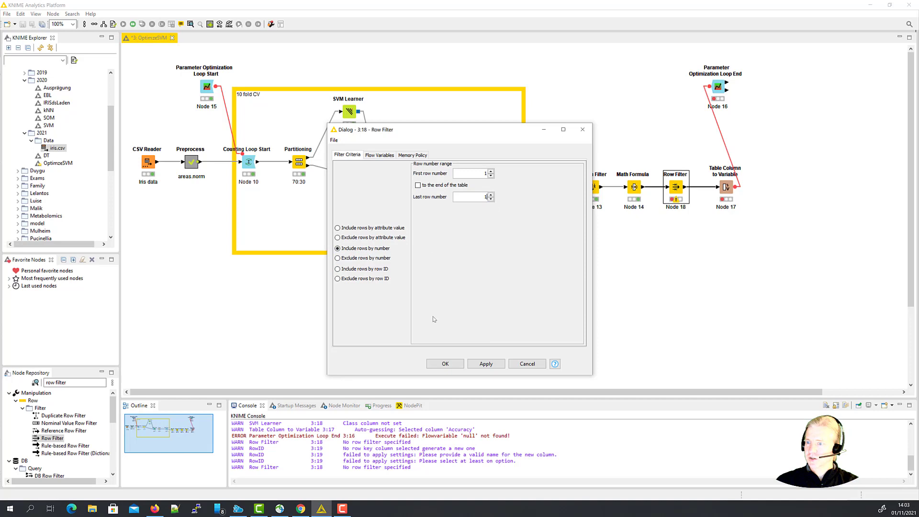
left_click(444, 363)
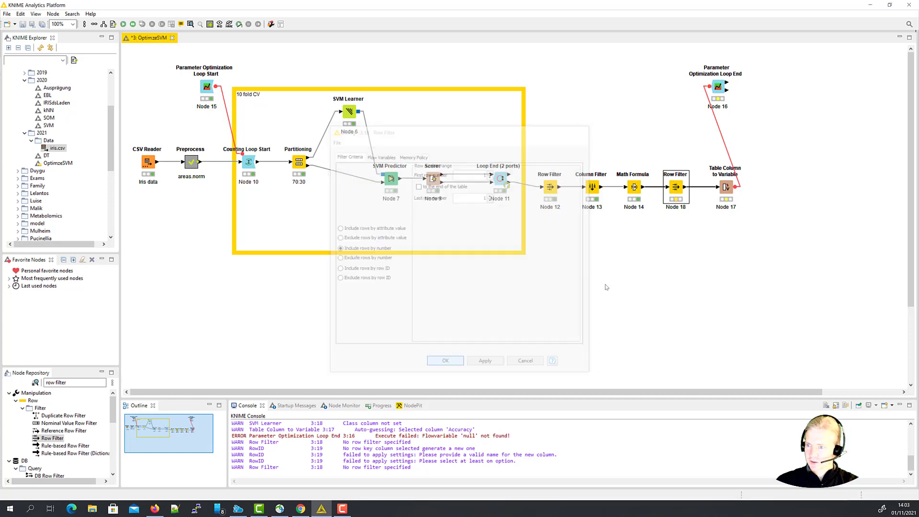
- Execute the new Row Filter and check its filtered output table
right_click(675, 189)
left_click(699, 203)
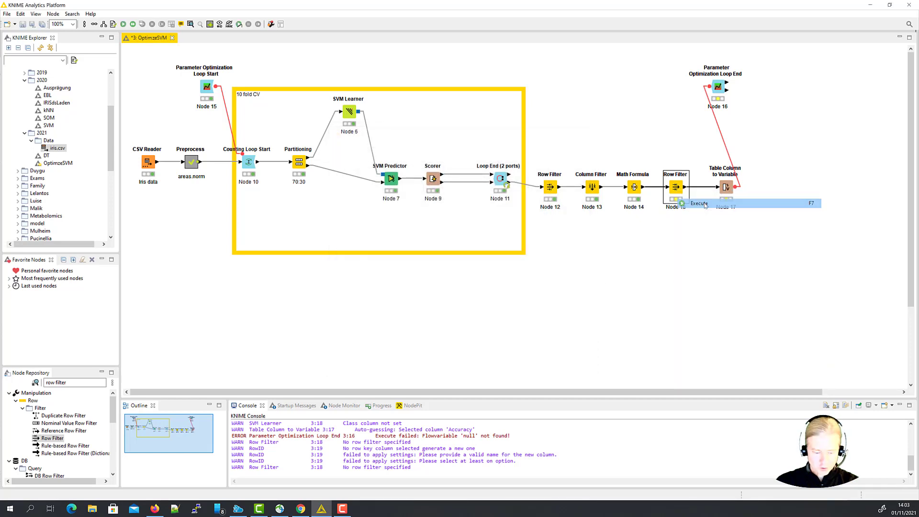
right_click(680, 185)
left_click(703, 386)
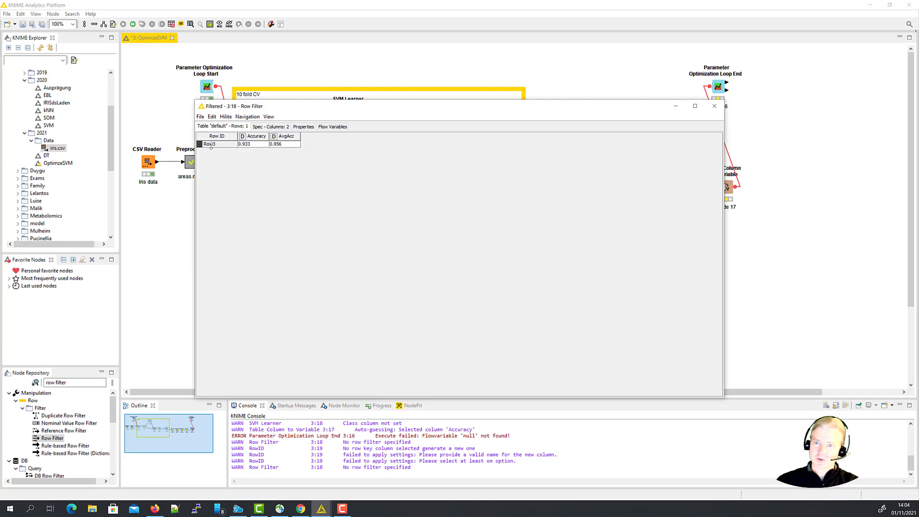
left_click(714, 106)
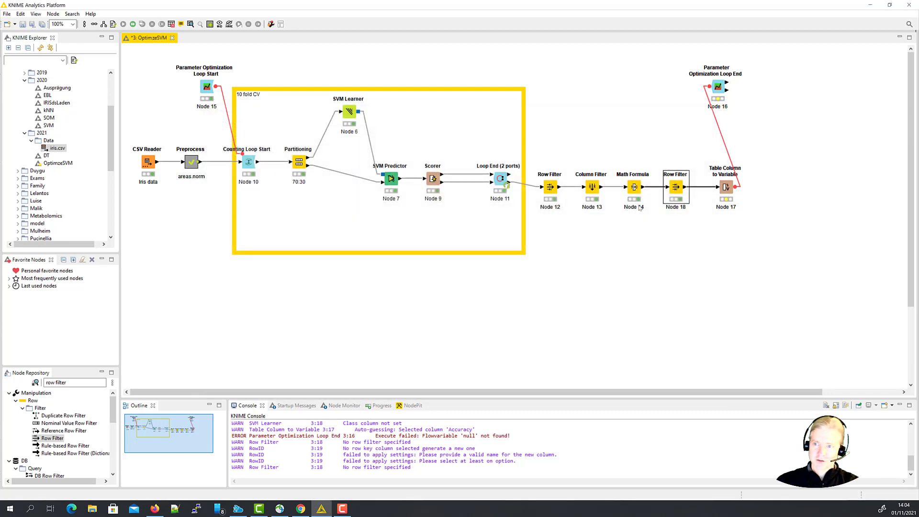
- Execute Table Column to Variable and check which flow variables the Parameter Optimization Loop End offers as objective function value
double_click(719, 87)
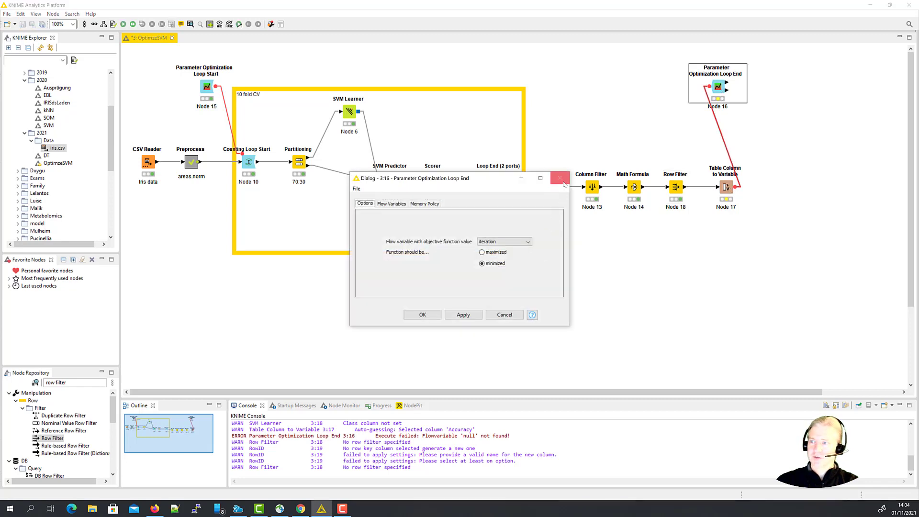
left_click(564, 183)
left_click(723, 193)
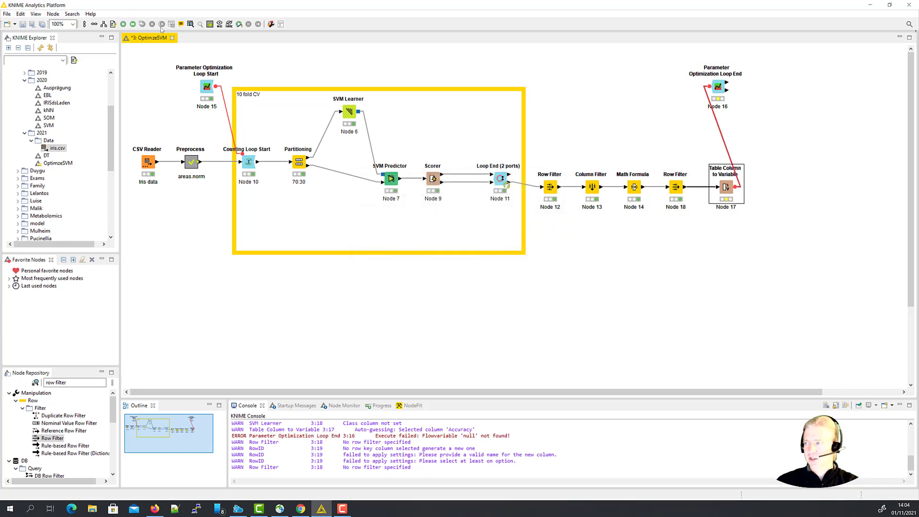
double_click(720, 99)
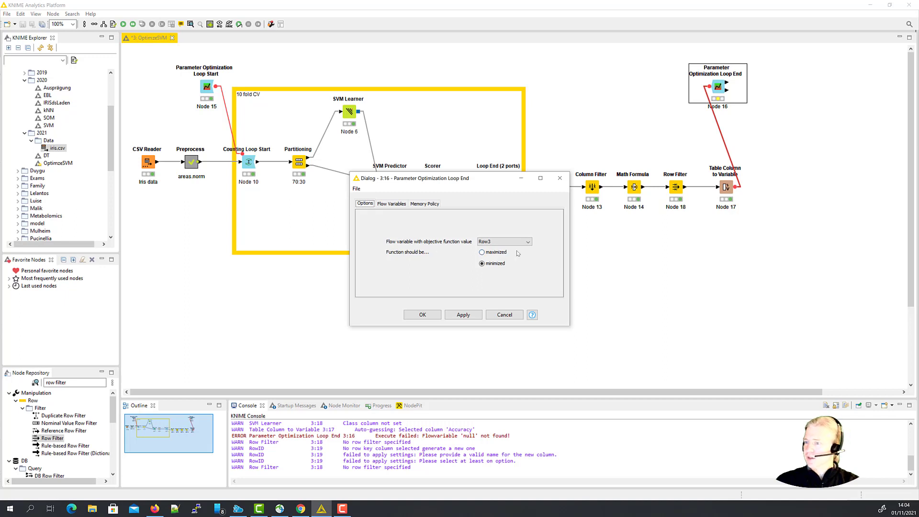
left_click(528, 243)
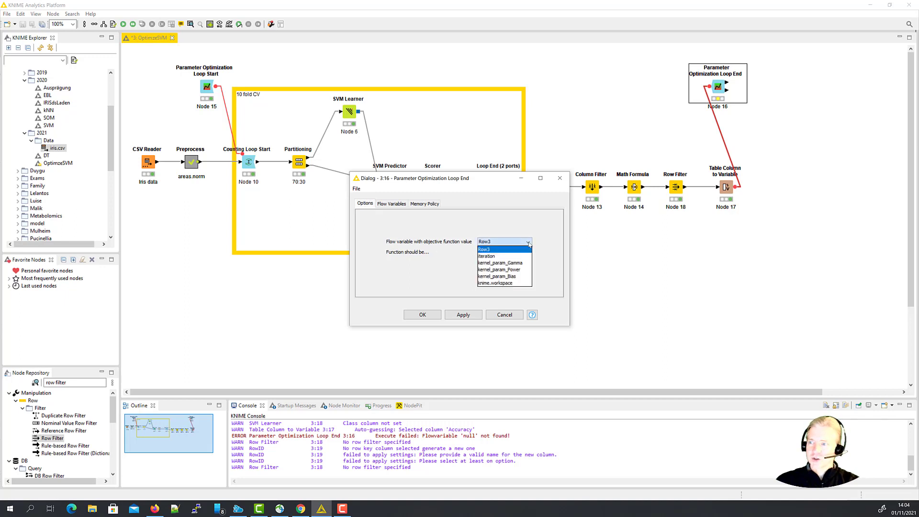
left_click(529, 243)
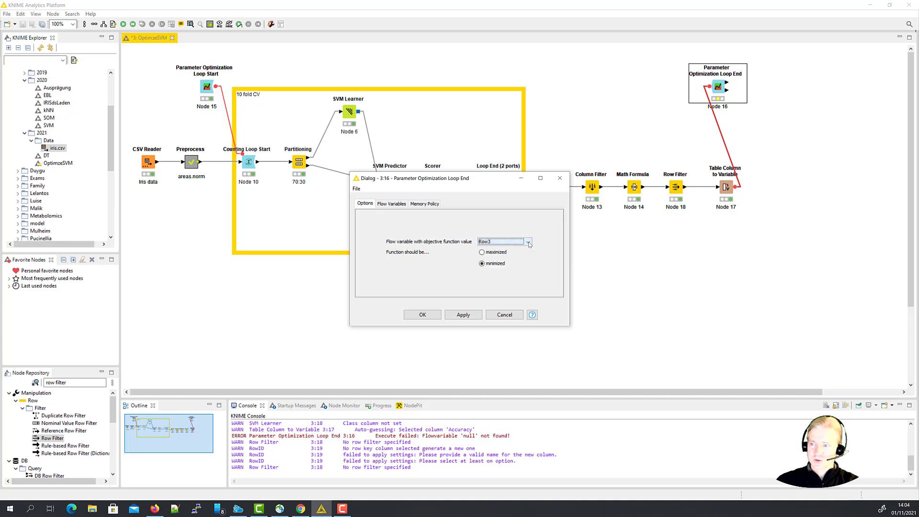
left_click(510, 315)
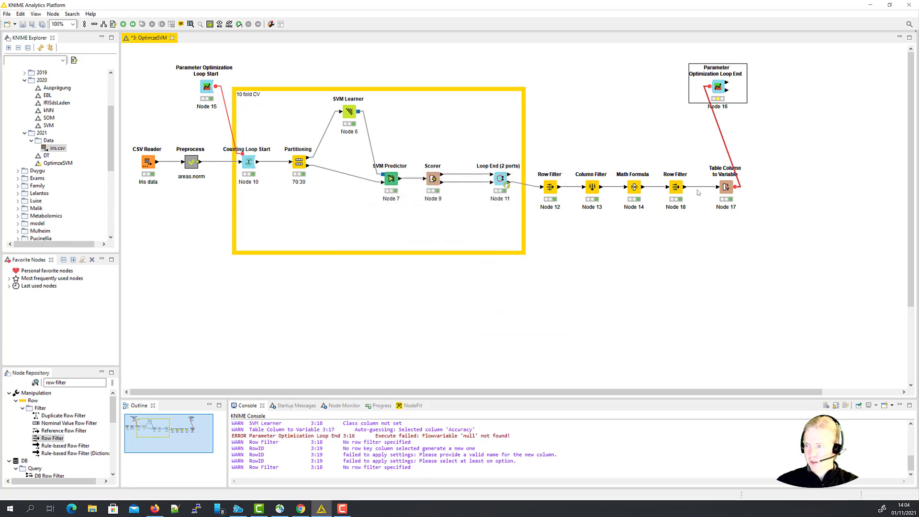
- Insert a Constant Value Column node between the second Row Filter and Table Column to Variable
left_click_drag(726, 187, 743, 187)
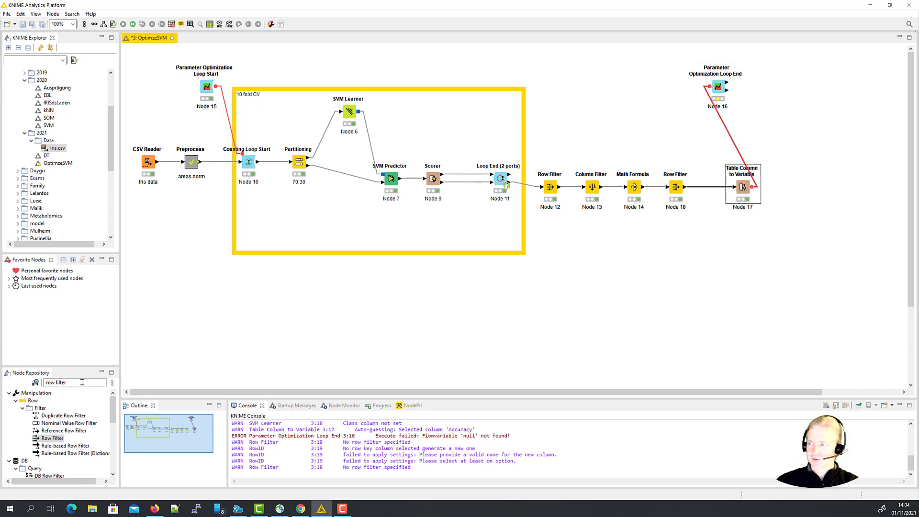
left_click(18, 390)
type("cons")
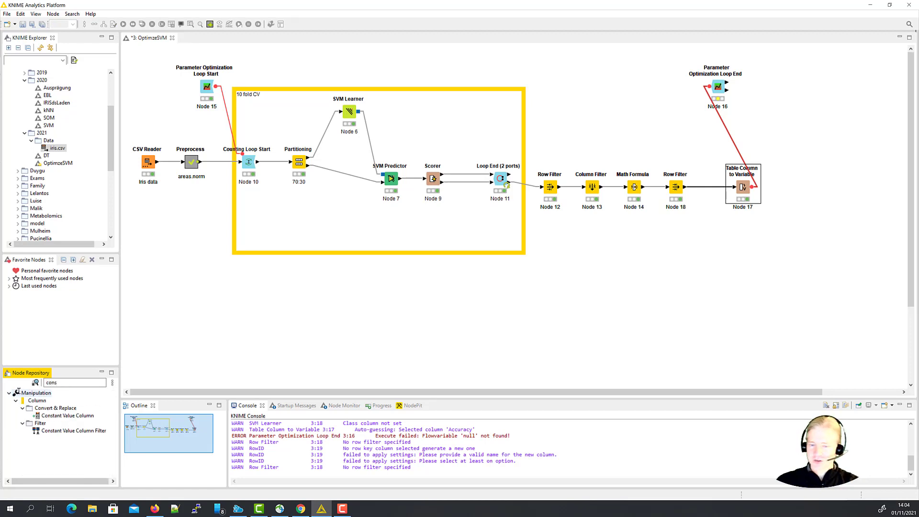
double_click(67, 416)
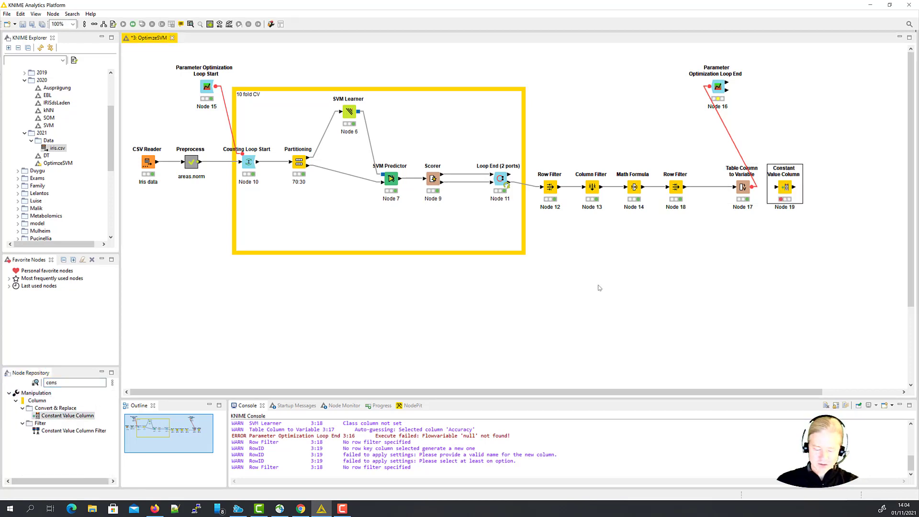
left_click_drag(786, 189, 712, 191)
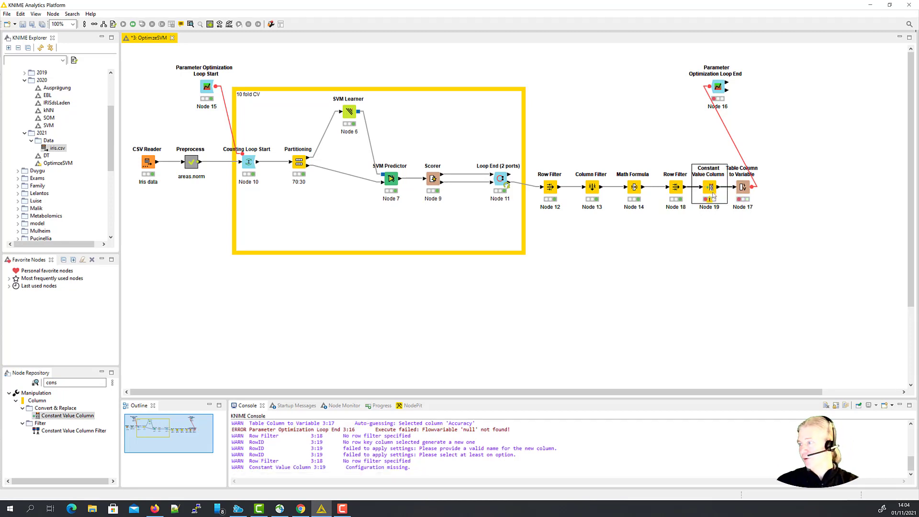
- Configure the Constant Value Column to append a column named rid with the integer value 1
double_click(710, 187)
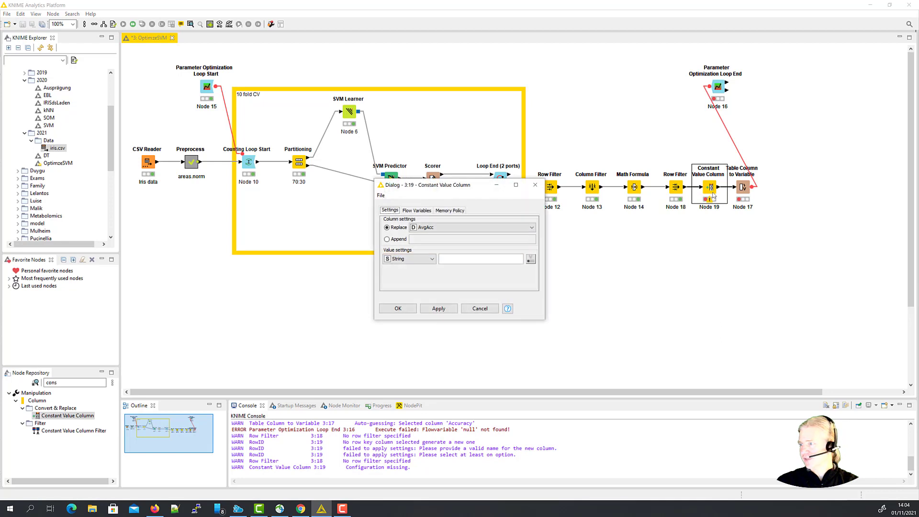
left_click(400, 240)
left_click(417, 239)
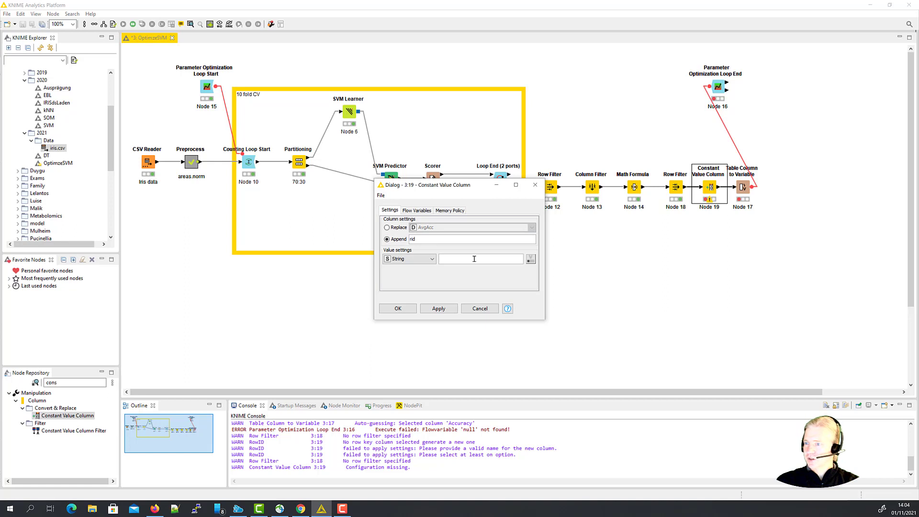
left_click(430, 258)
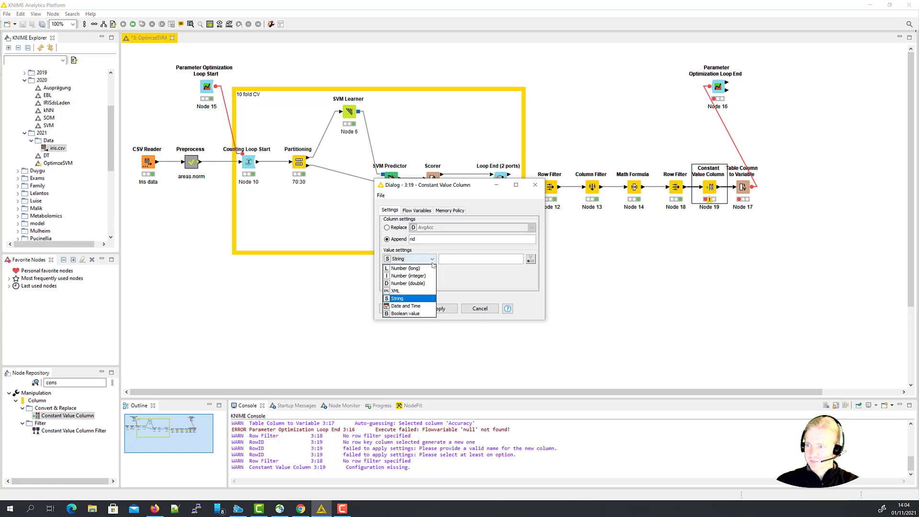
left_click(409, 276)
left_click(449, 261)
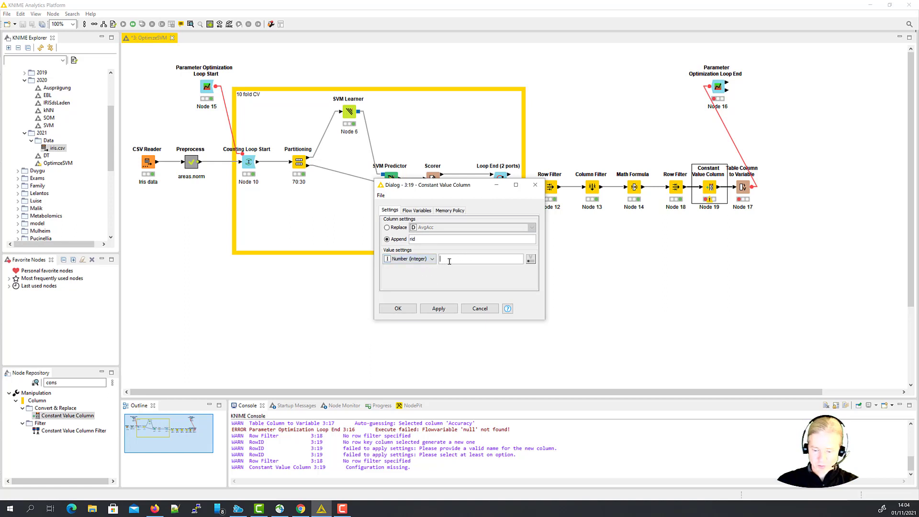
left_click(405, 308)
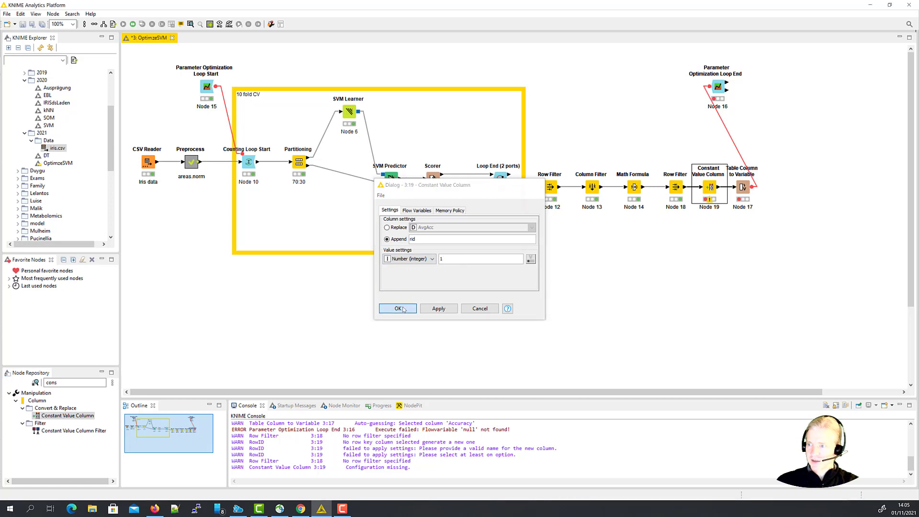
- Execute the Constant Value Column node and open its output table to check the appended column
right_click(710, 188)
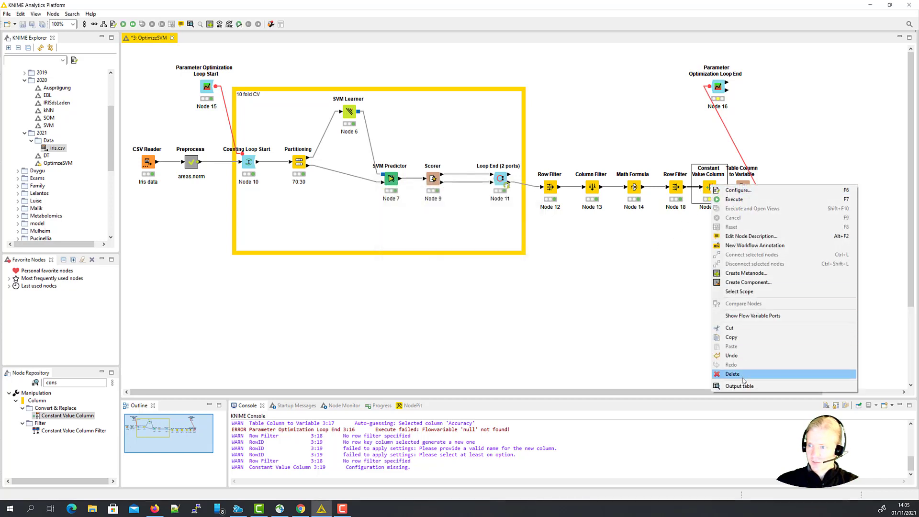
left_click(735, 190)
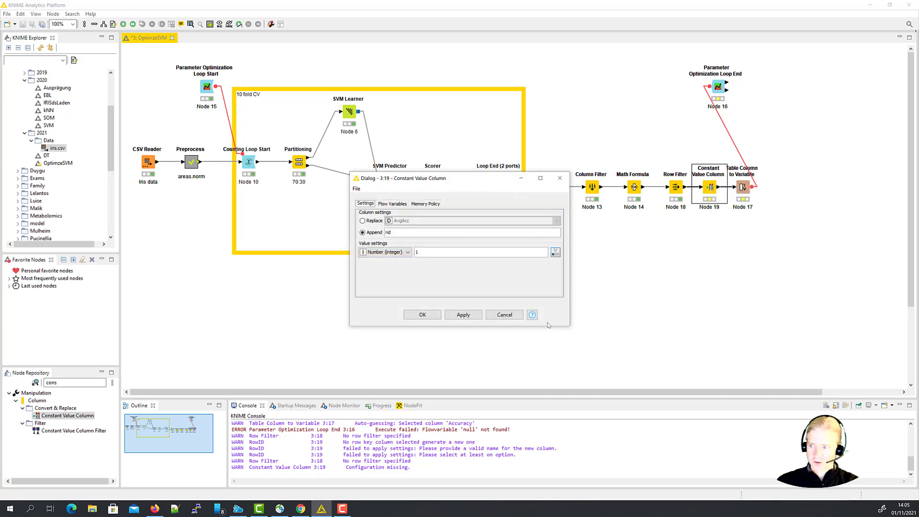
left_click(504, 314)
right_click(711, 189)
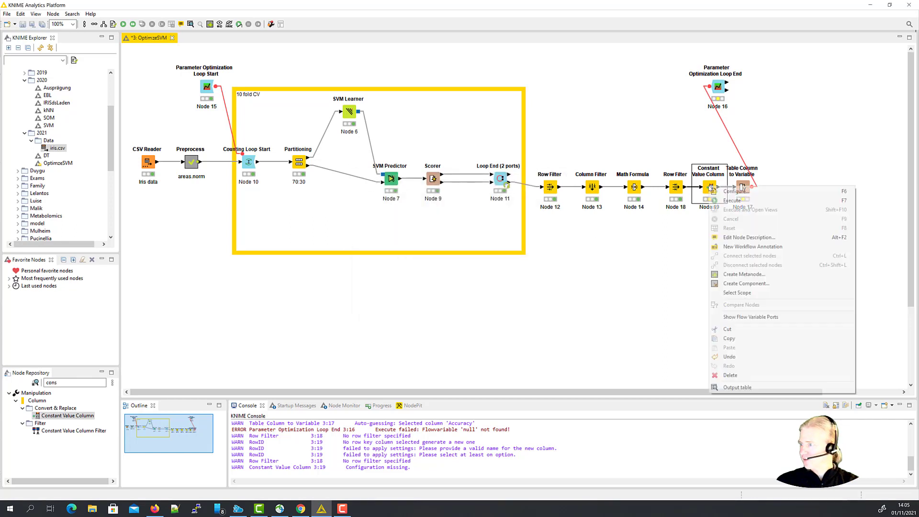
right_click(711, 188)
right_click(712, 189)
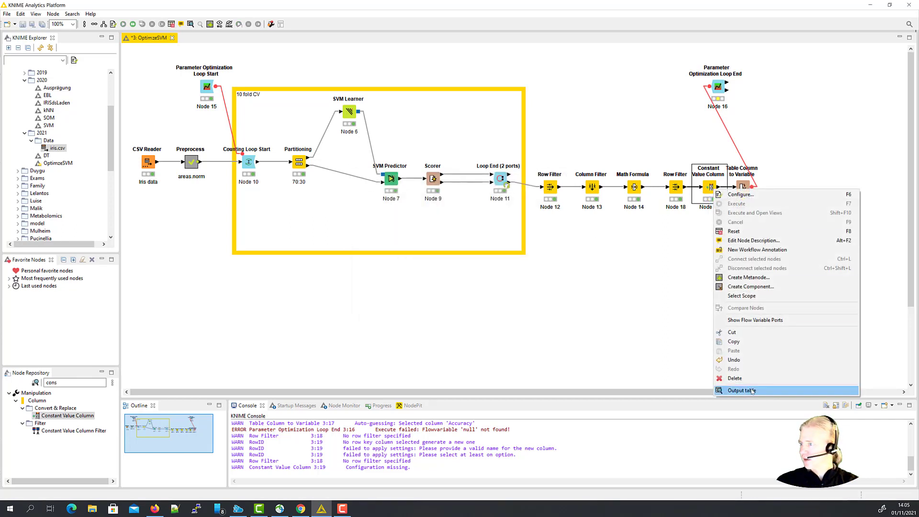
left_click(742, 390)
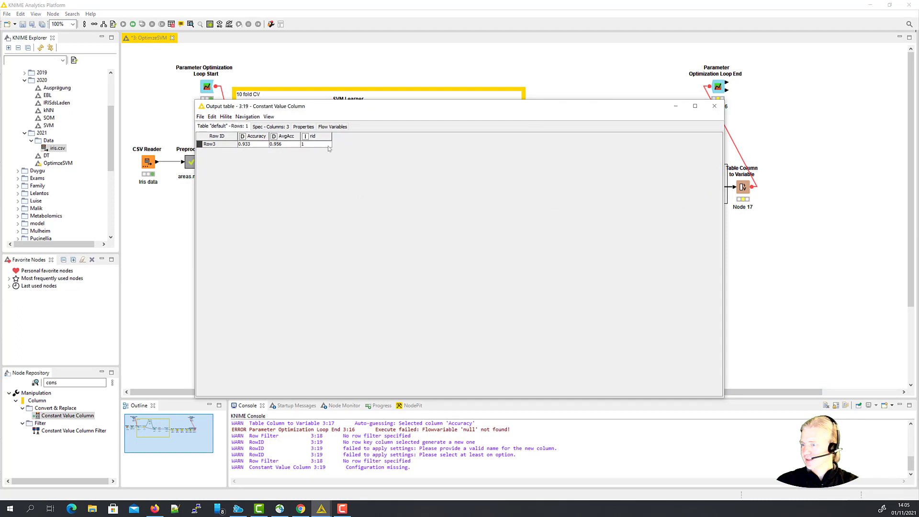
- Insert a RowID node between Constant Value Column and Table Column to Variable, making room for it in the chain
left_click(714, 105)
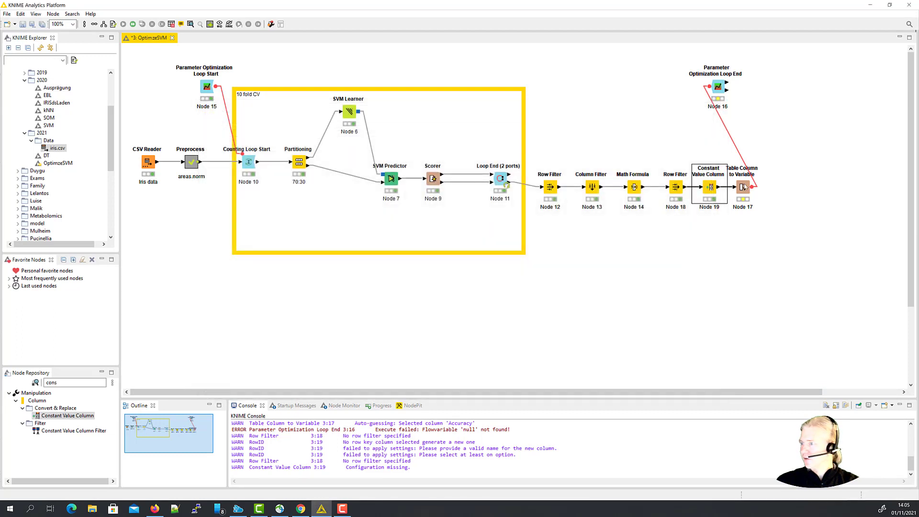
left_click_drag(748, 187, 782, 188)
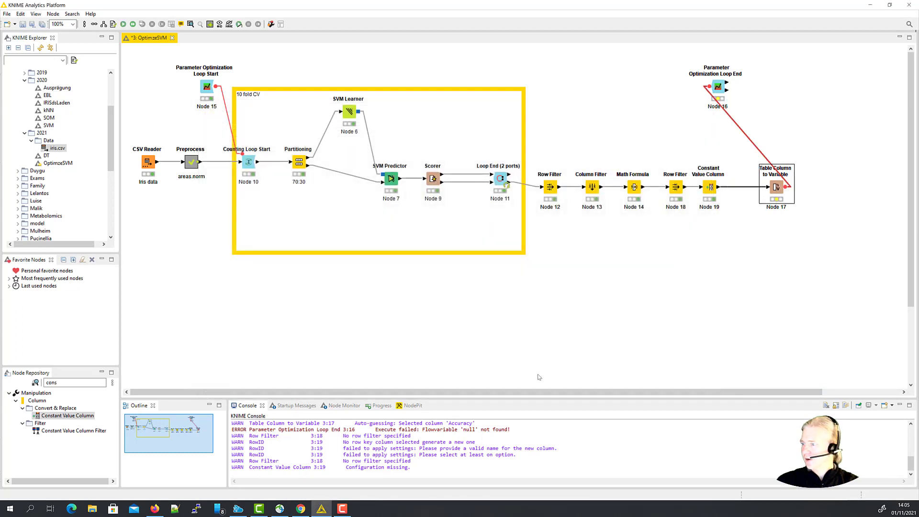
left_click(85, 384)
type("rowid")
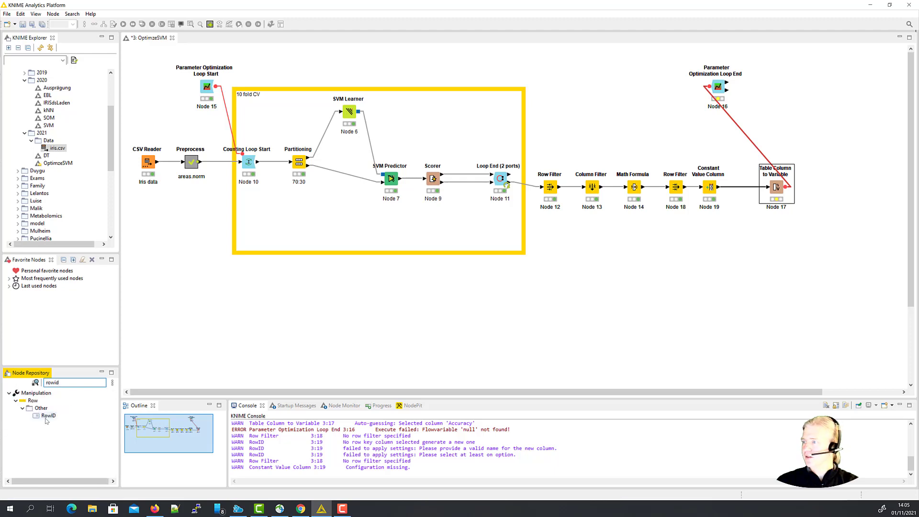
double_click(46, 419)
left_click_drag(820, 192, 742, 191)
- Configure the RowID node to replace the row IDs with the values of the rid column
double_click(743, 188)
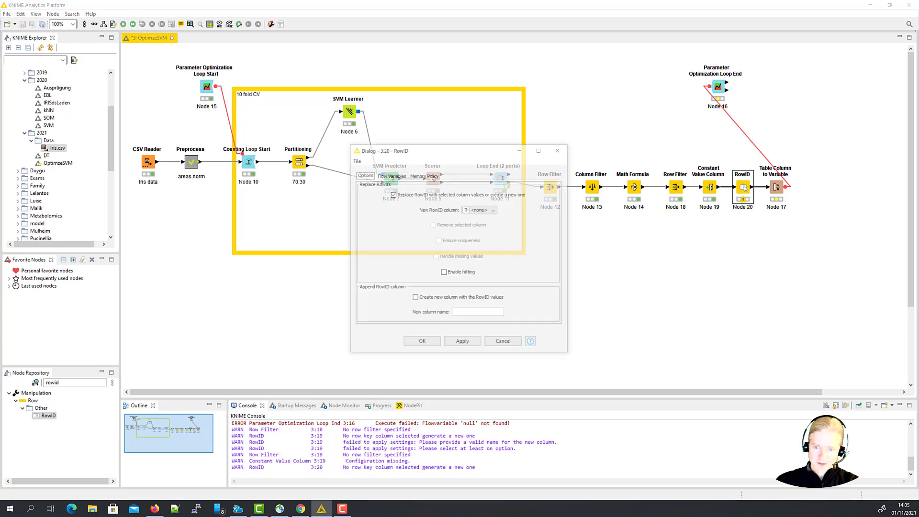
left_click(484, 210)
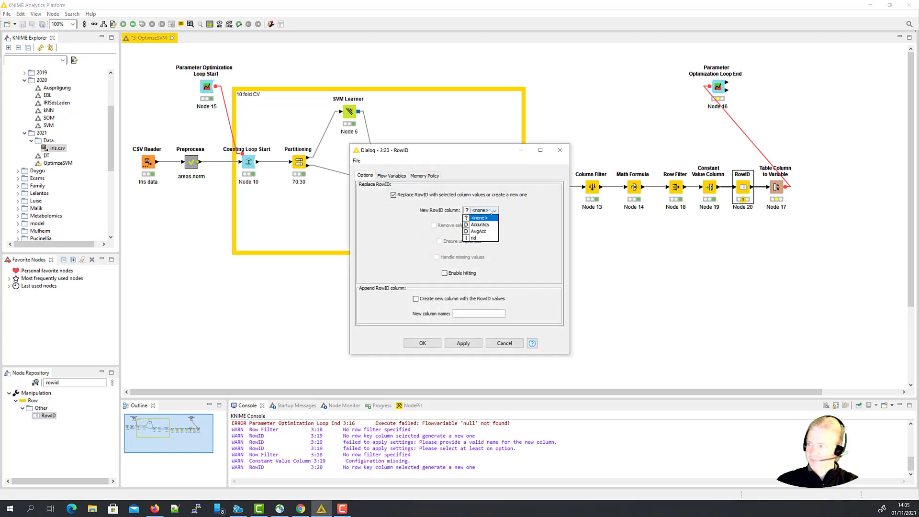
left_click(481, 238)
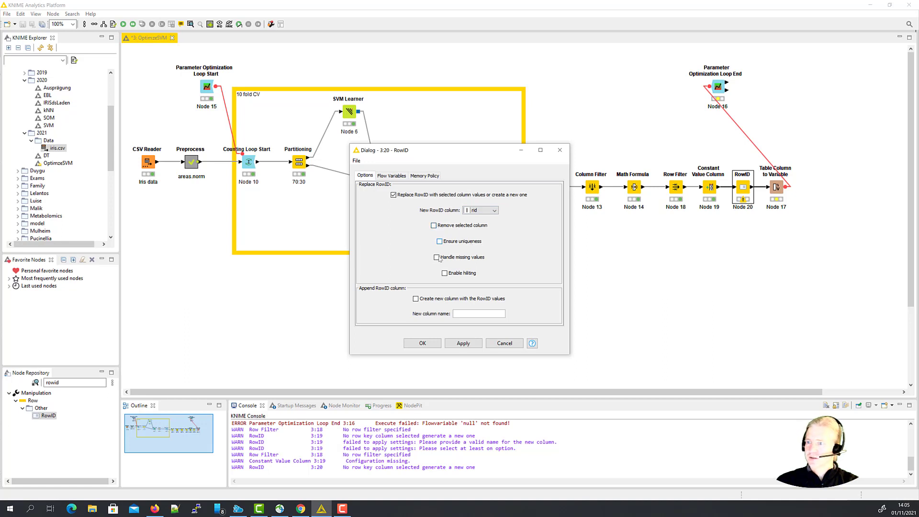
left_click(423, 343)
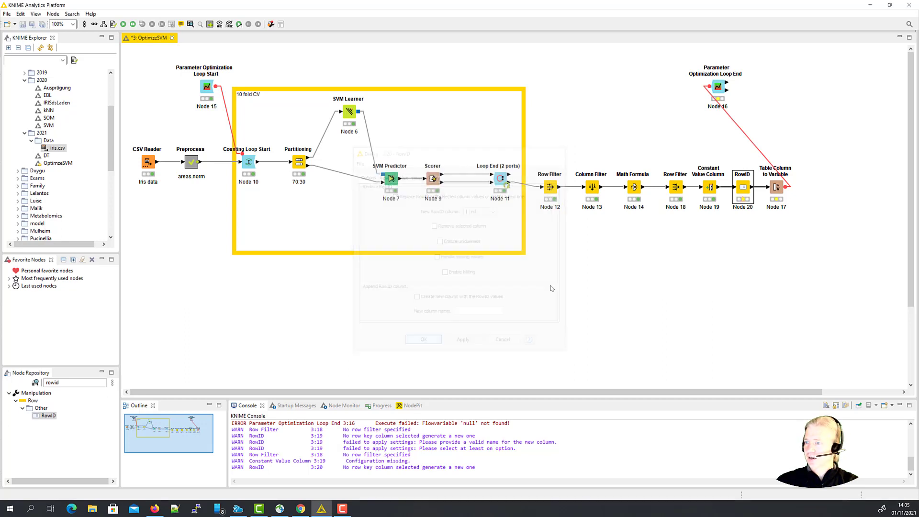
- Execute the RowID node and open its processed data table to check the new row ID
right_click(743, 189)
left_click(765, 202)
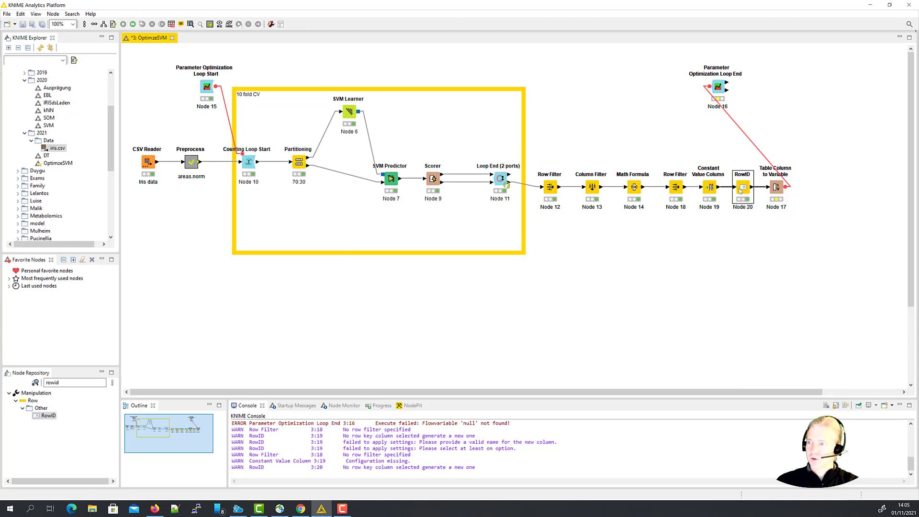
right_click(737, 187)
left_click(766, 387)
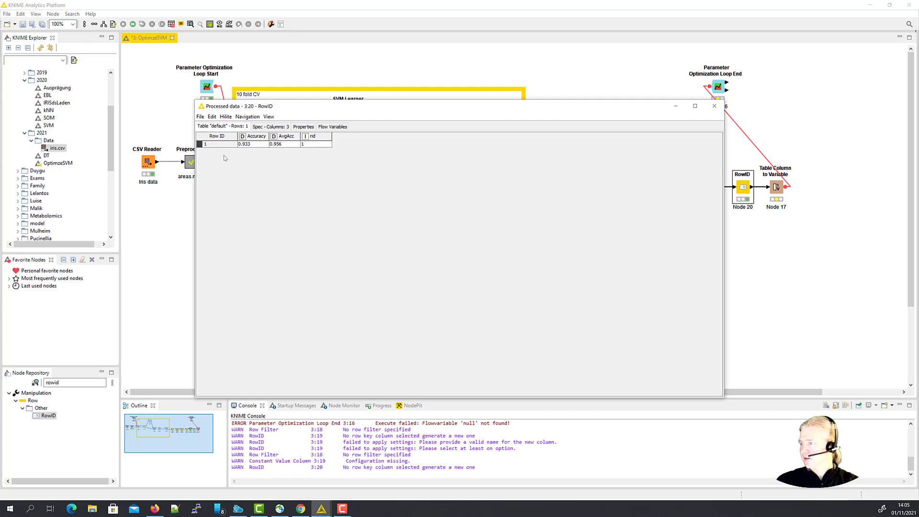
left_click(715, 106)
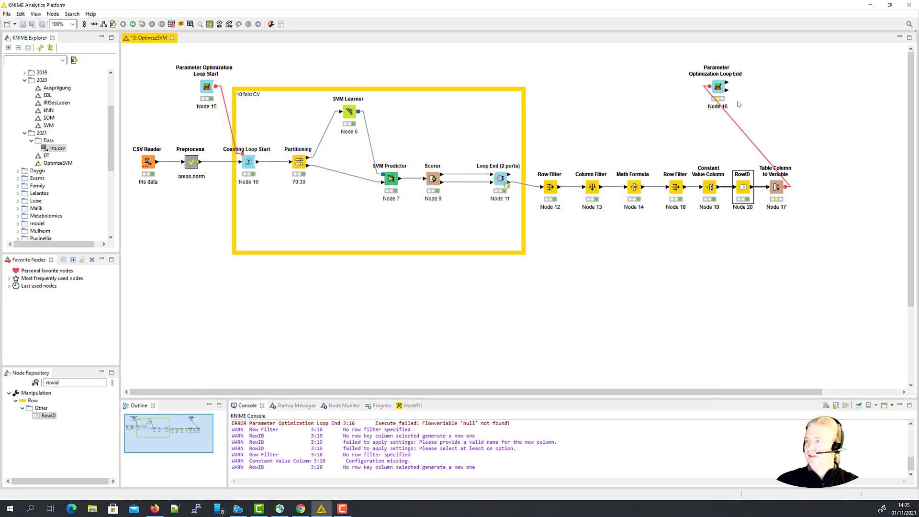
- Execute Table Column to Variable and set the Parameter Optimization Loop End to maximize flow variable 1
left_click(776, 187)
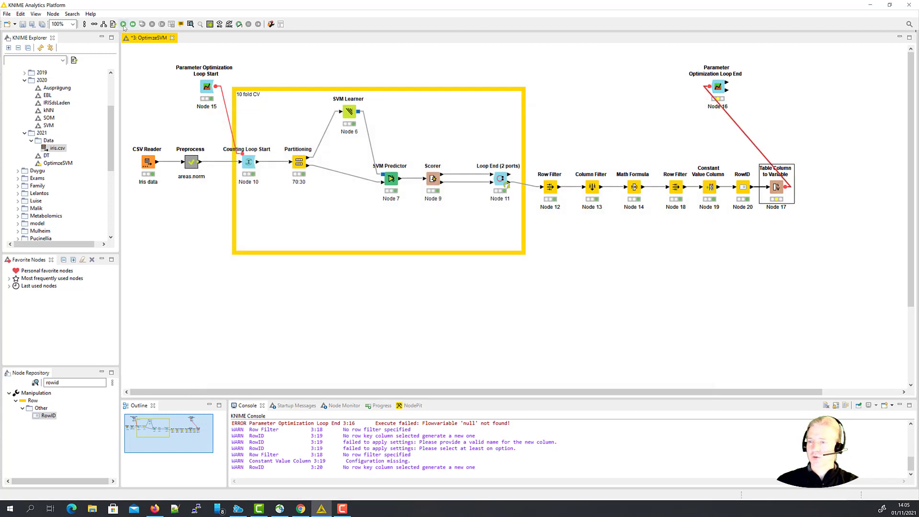
double_click(718, 87)
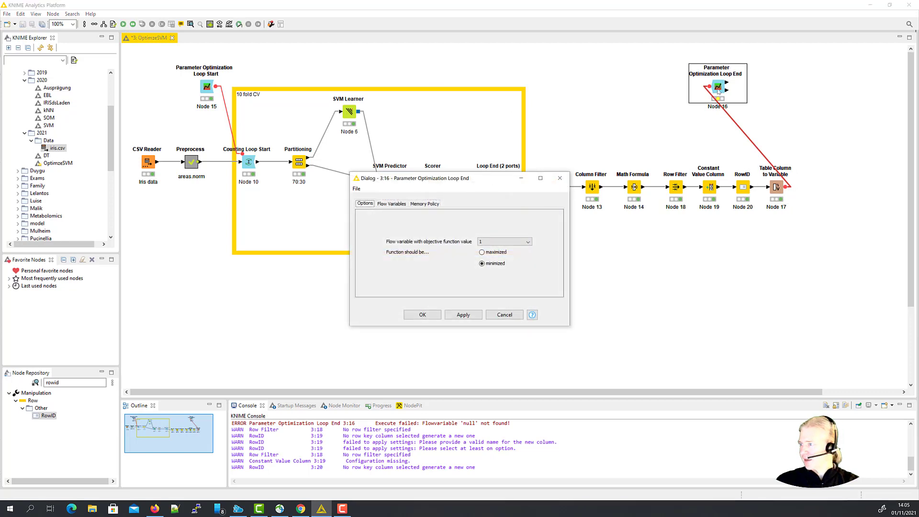
left_click(526, 243)
left_click(525, 243)
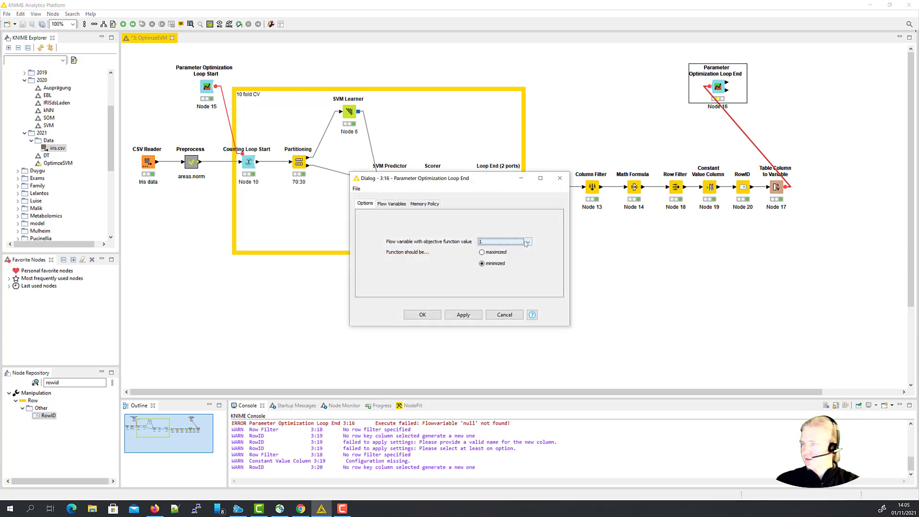
left_click(493, 254)
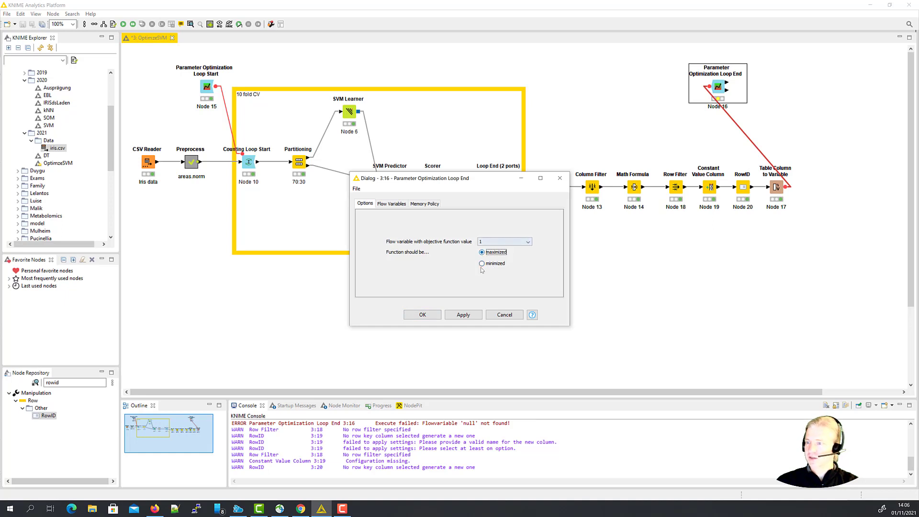
left_click(419, 314)
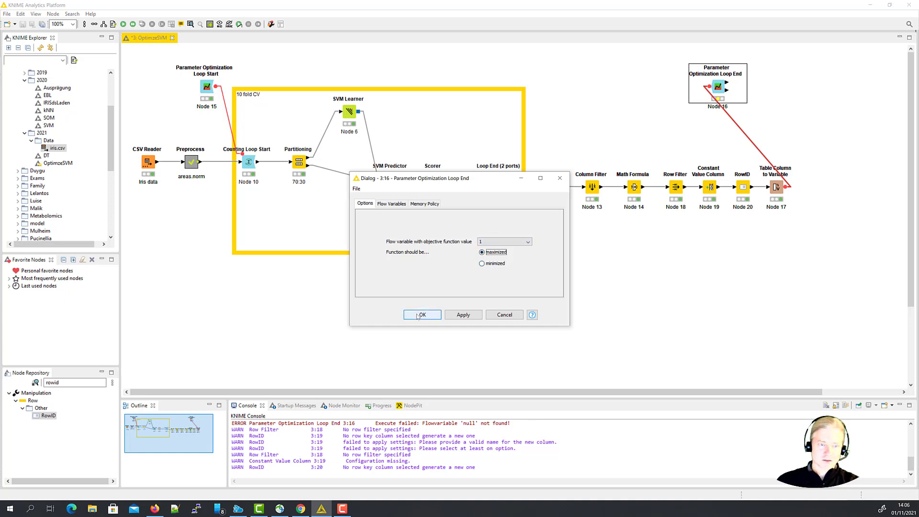
- Reposition the Parameter Optimization Loop End beyond Table Column to Variable, execute it, and view its best parameters table
left_click_drag(718, 88, 818, 96)
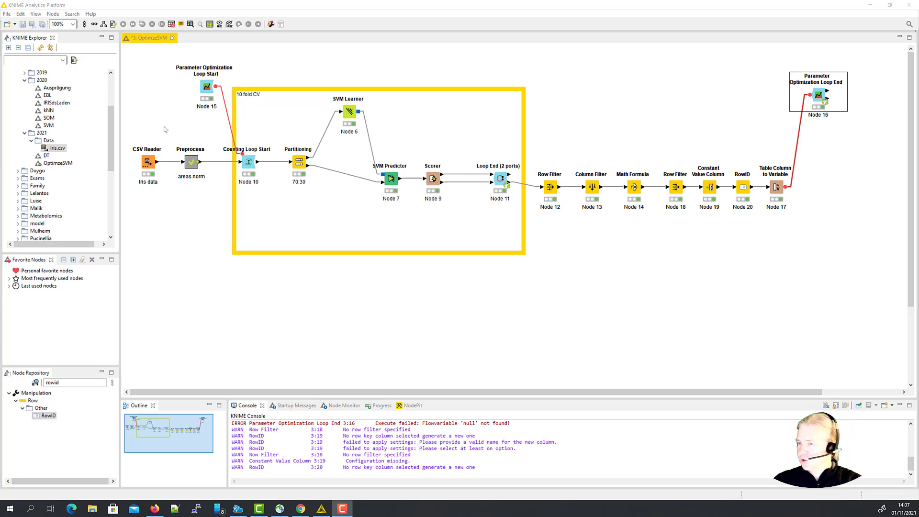
right_click(820, 98)
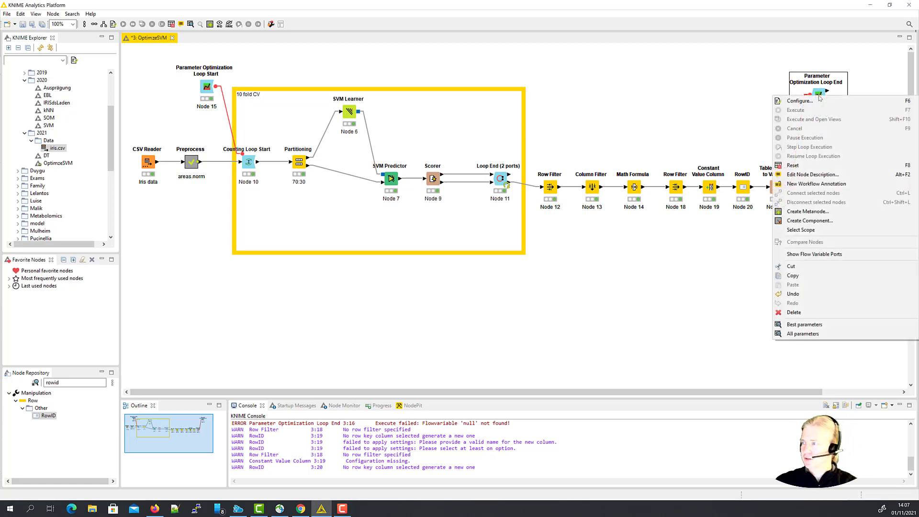
left_click(832, 326)
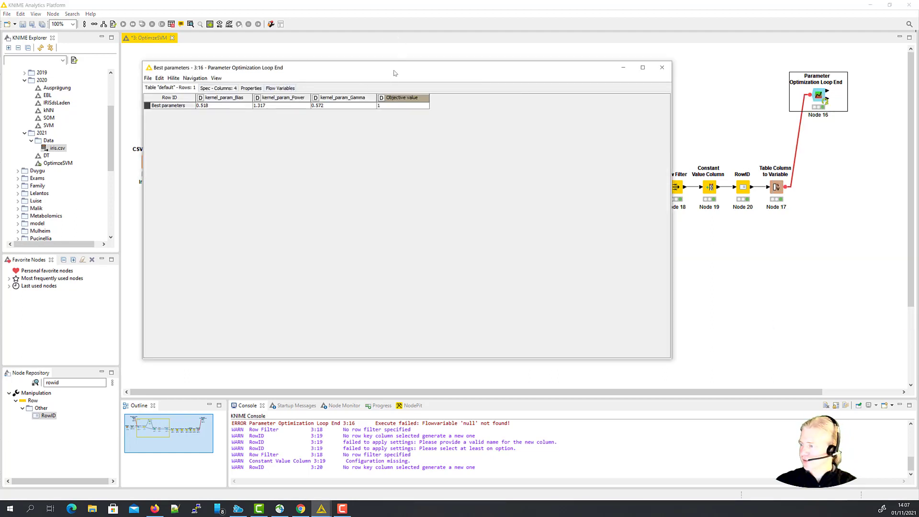
left_click_drag(396, 72, 430, 232)
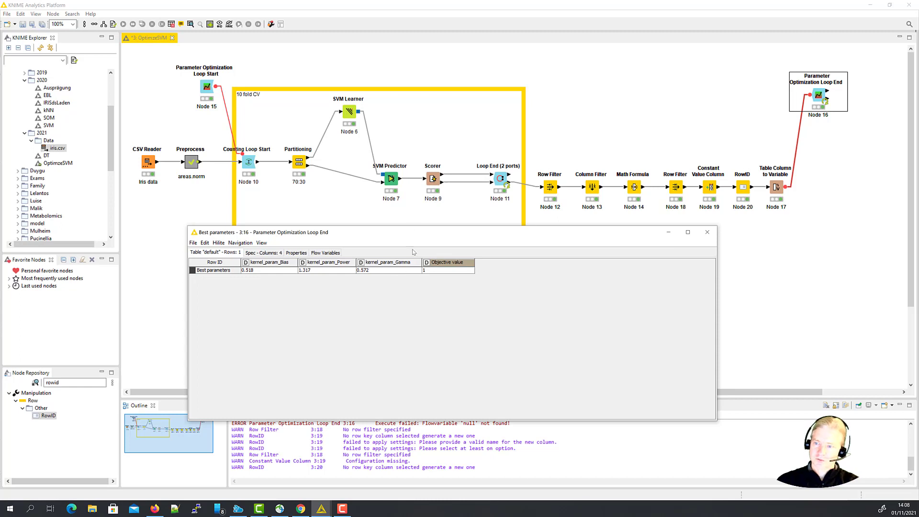
left_click(707, 232)
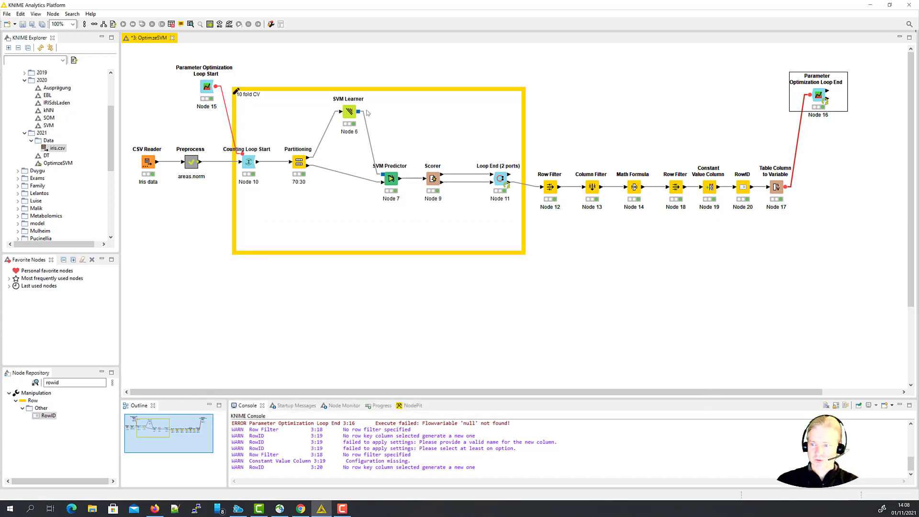
- Review the SVM Learner's polynomial kernel settings and compare them with the loop end's best parameters table
double_click(349, 112)
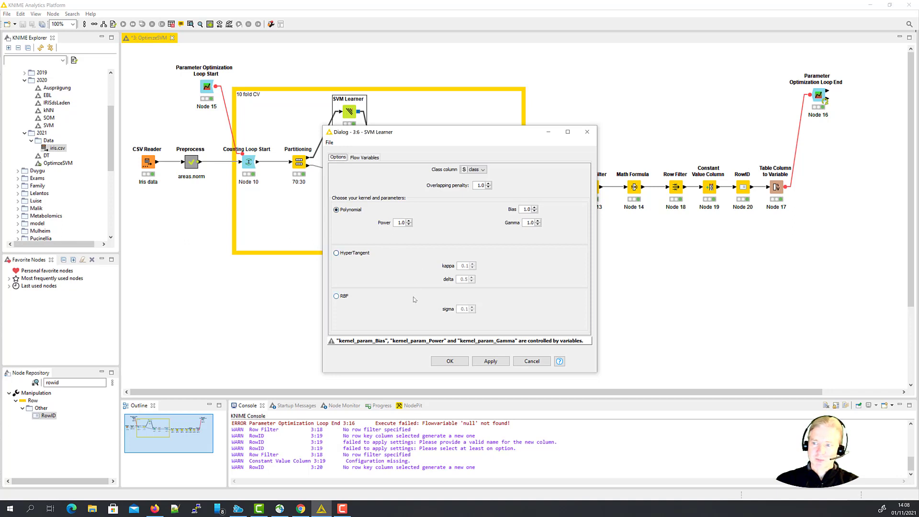
left_click(591, 135)
left_click(823, 96)
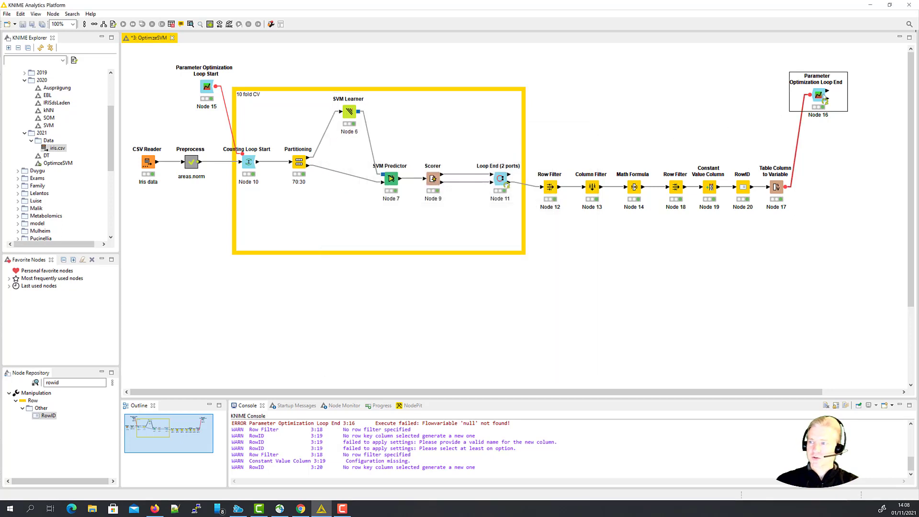
right_click(824, 97)
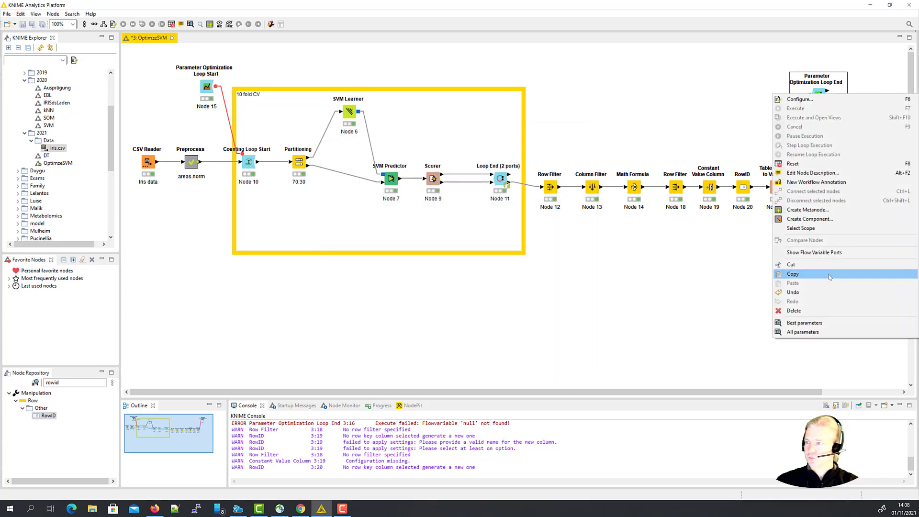
left_click(832, 323)
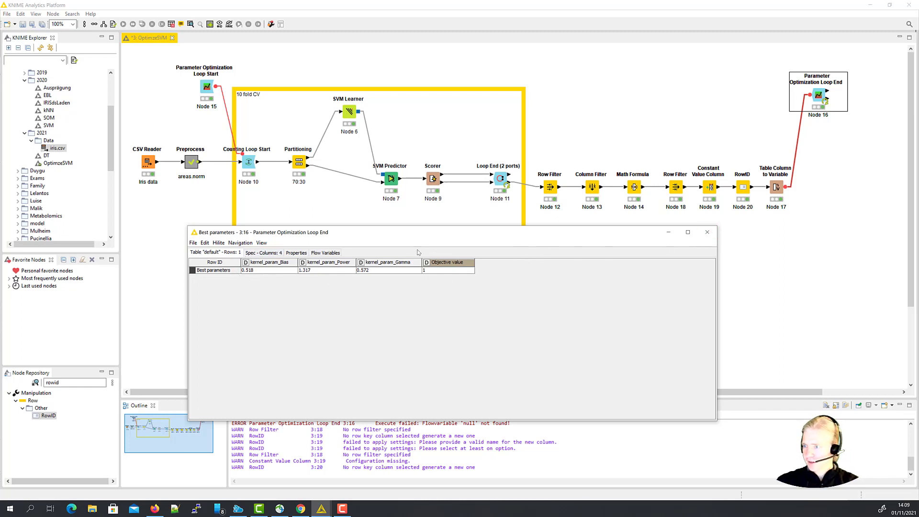
left_click(707, 232)
- Open the loop end's all parameters table, sort it by objective value in descending order, and examine the tested combinations
right_click(820, 96)
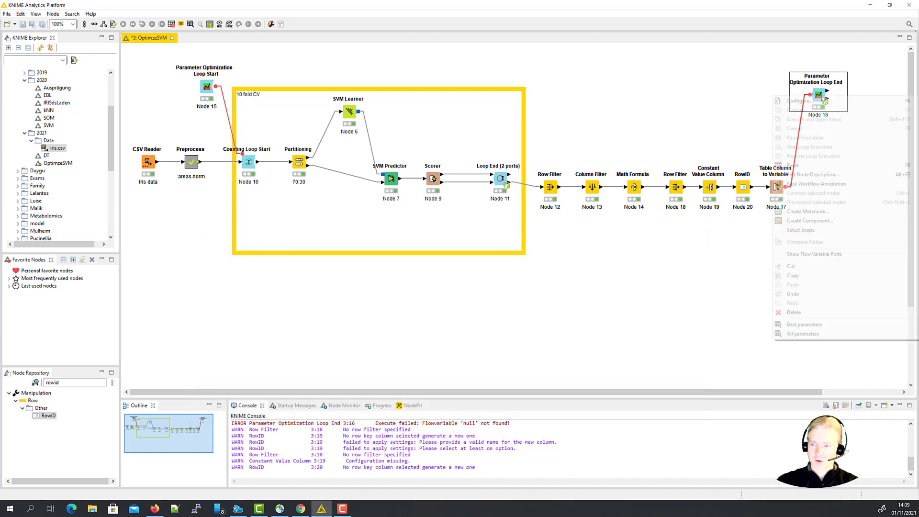
left_click(802, 333)
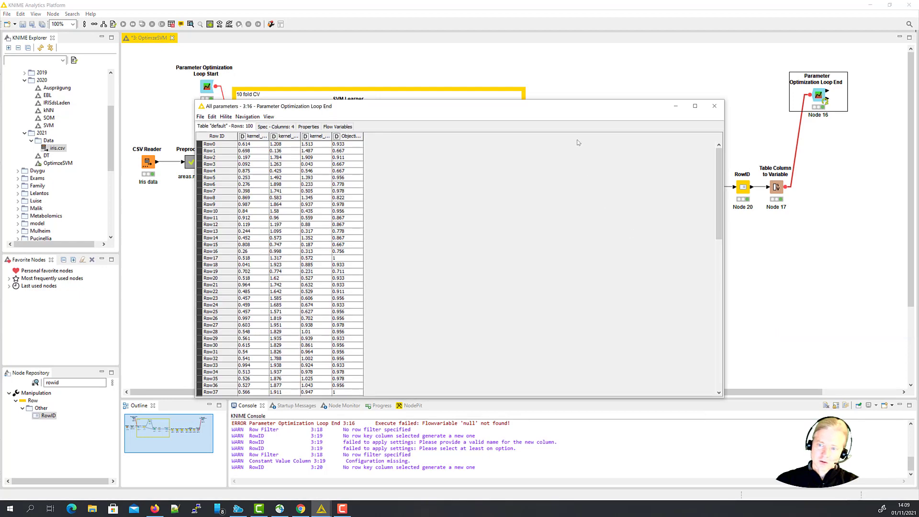
left_click_drag(718, 162, 719, 312)
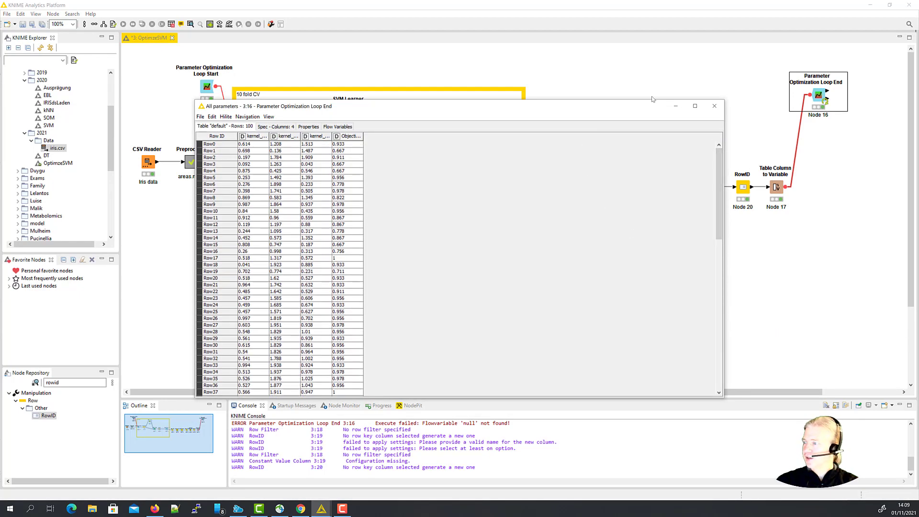
left_click_drag(649, 100, 633, 9)
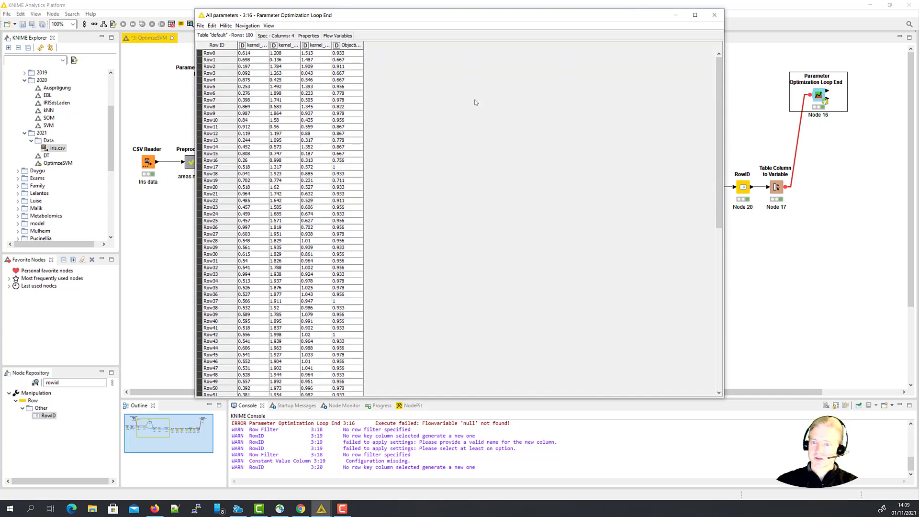
left_click(341, 45)
left_click(381, 49)
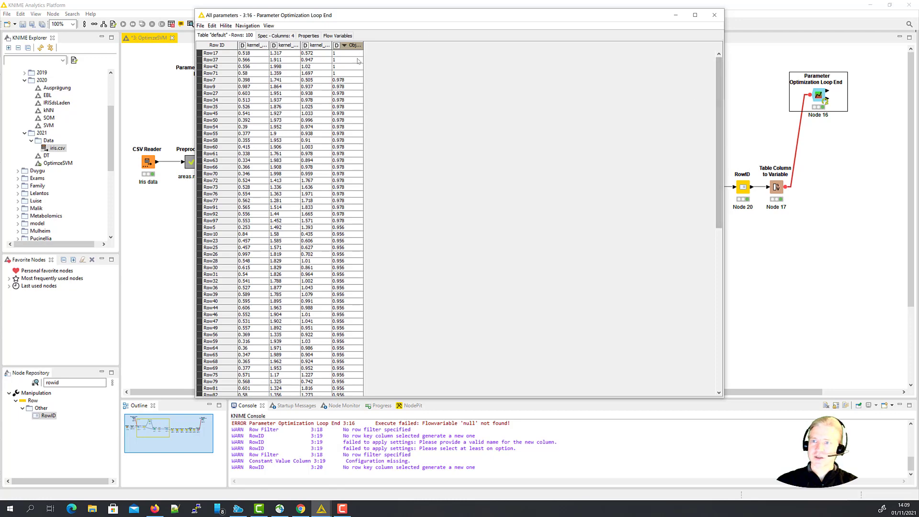
scroll(347, 291, "down", 15)
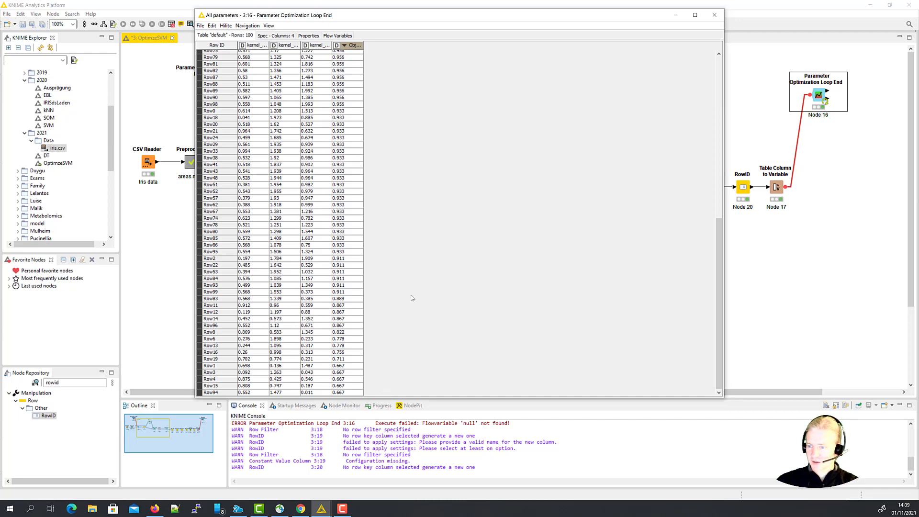
left_click_drag(719, 266, 727, 88)
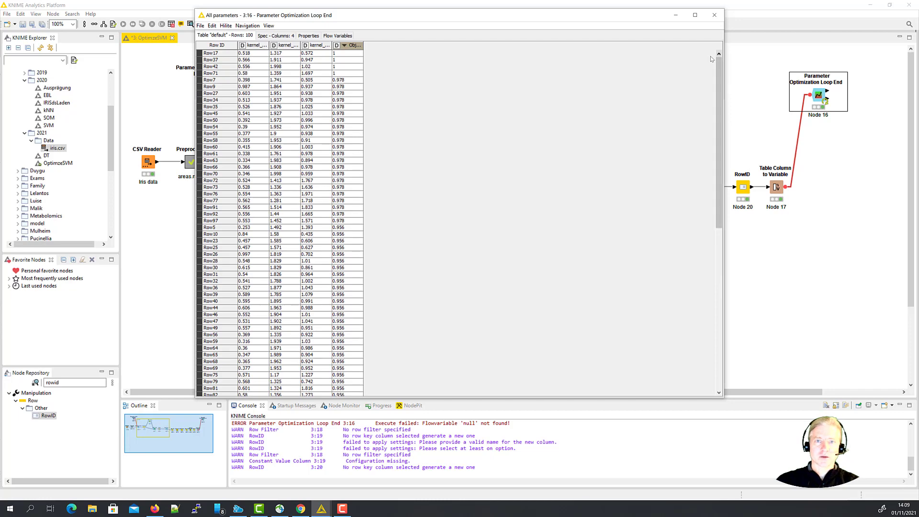
left_click(714, 15)
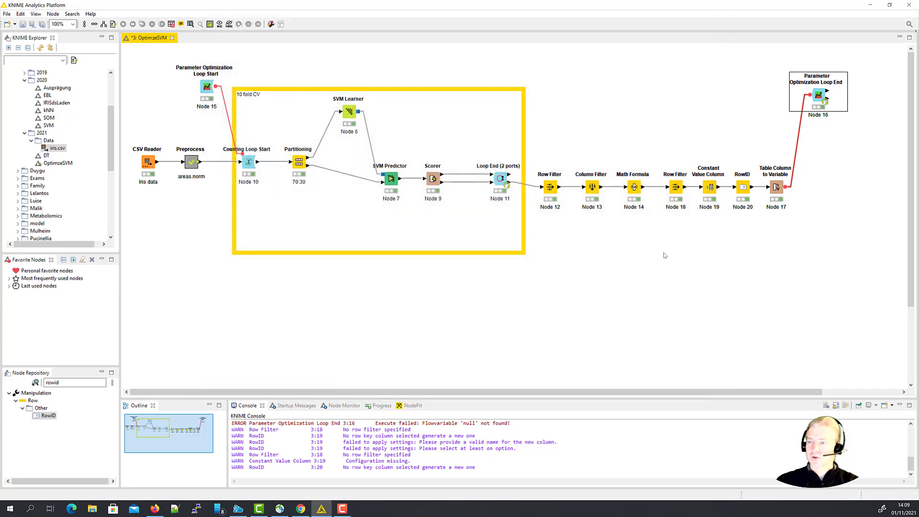
- Save the OptimzeSVM workflow with the executed optimization loop
right_click(820, 97)
left_click(663, 279)
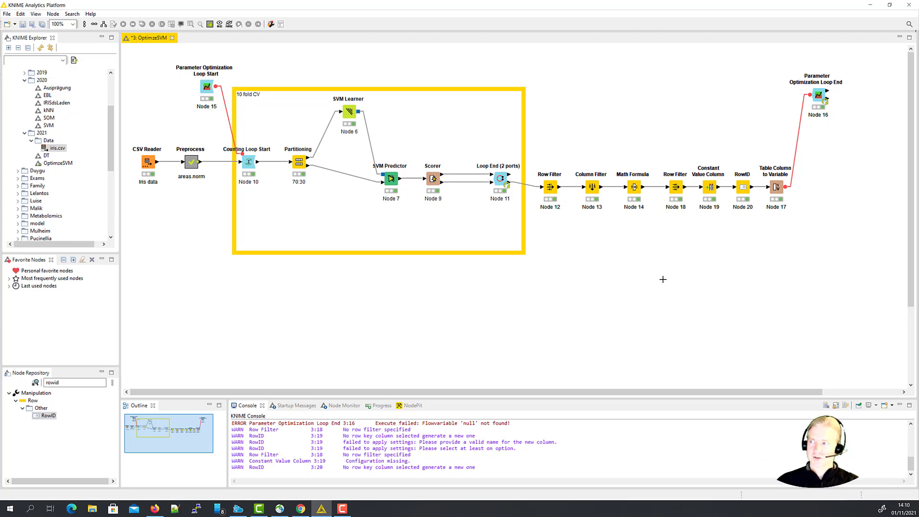
left_click(816, 100)
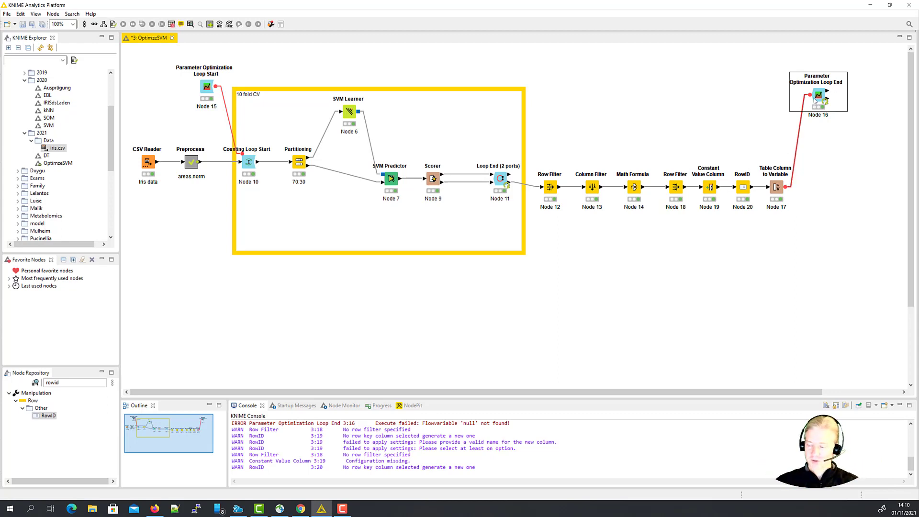
mouse_move(816, 100)
left_mouse_down()
mouse_move(820, 159)
mouse_move(826, 107)
left_mouse_up()
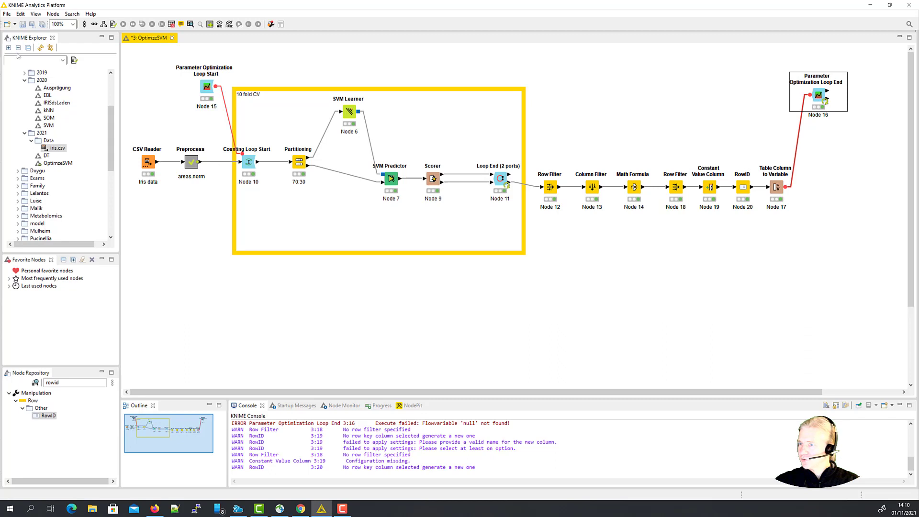
left_click(22, 24)
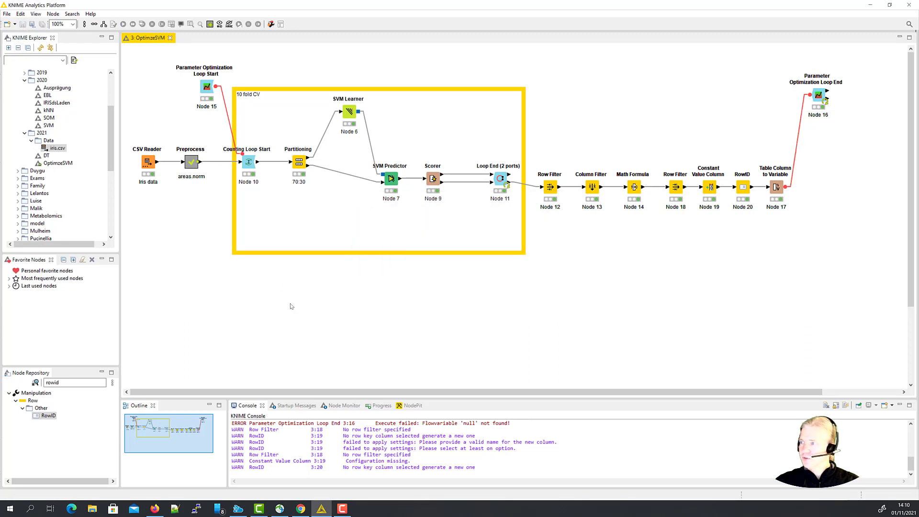